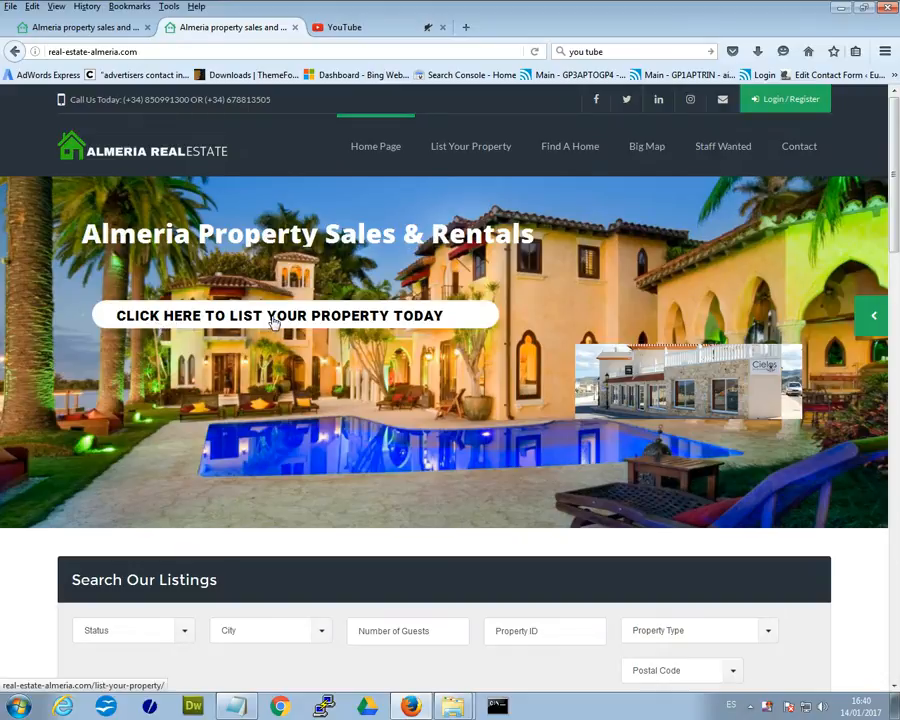
Open the List Your Property page and highlight its introduction paragraph.
left_click(274, 318)
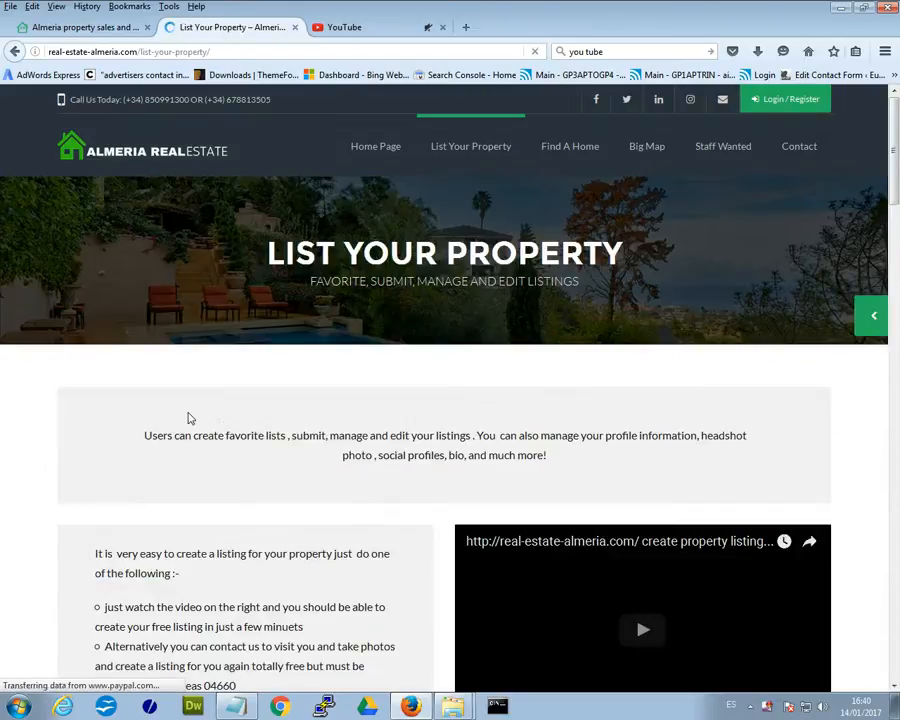
left_click_drag(140, 440, 583, 460)
left_click(530, 466)
Read through the listing instructions and bullet list, then scroll back to the top.
scroll(327, 468, "down", 5)
left_click_drag(95, 313, 361, 507)
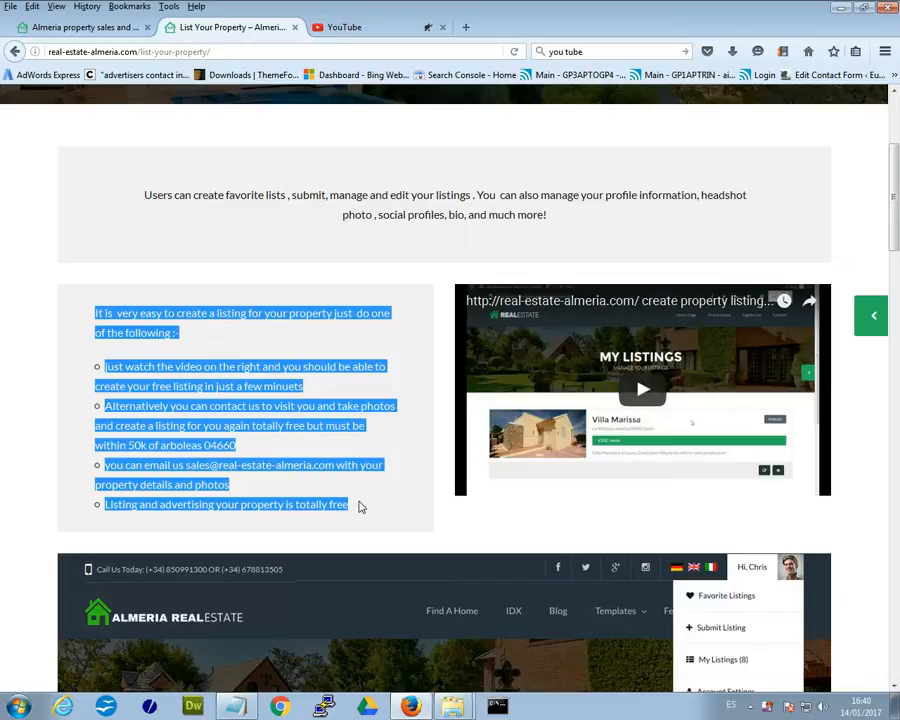
left_click(365, 500)
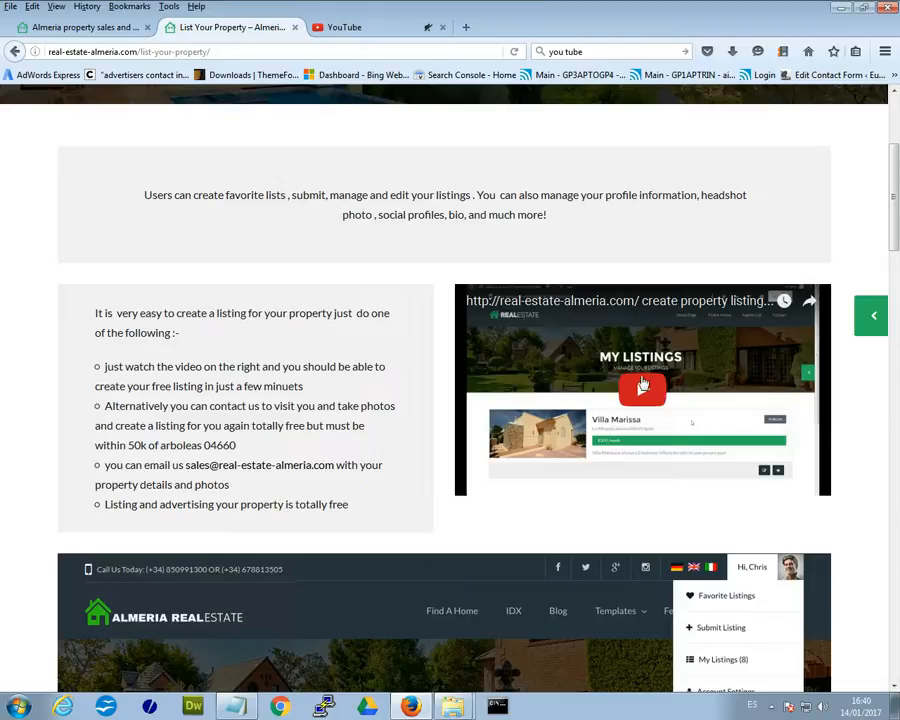
left_click_drag(897, 188, 890, 400)
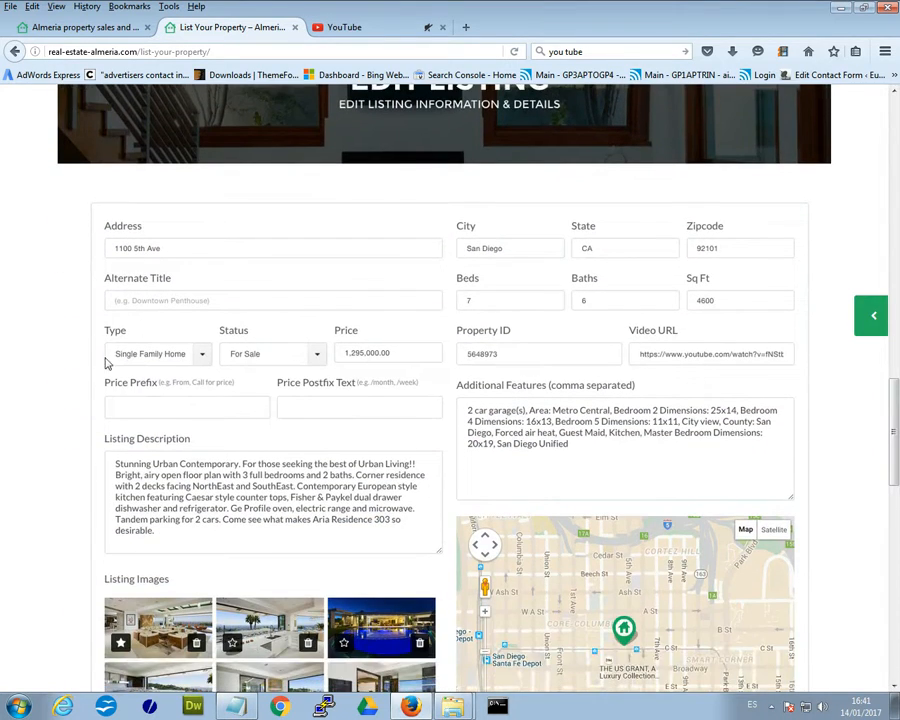
scroll(290, 320, "down", 3)
left_click_drag(895, 468, 897, 190)
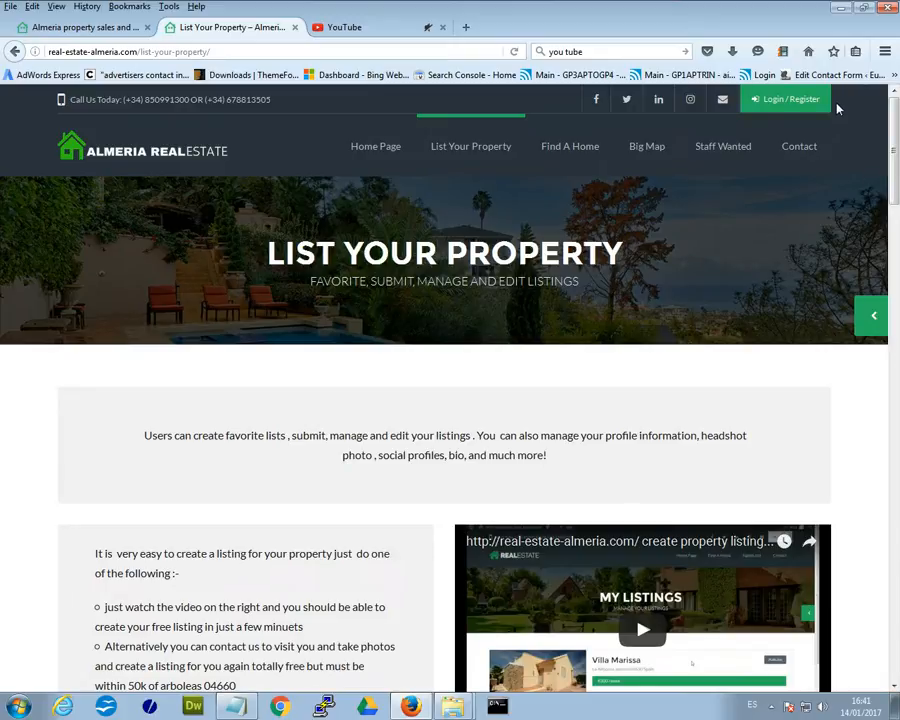
Start a new account and autofill the username test1 and the e-mail address.
left_click(781, 102)
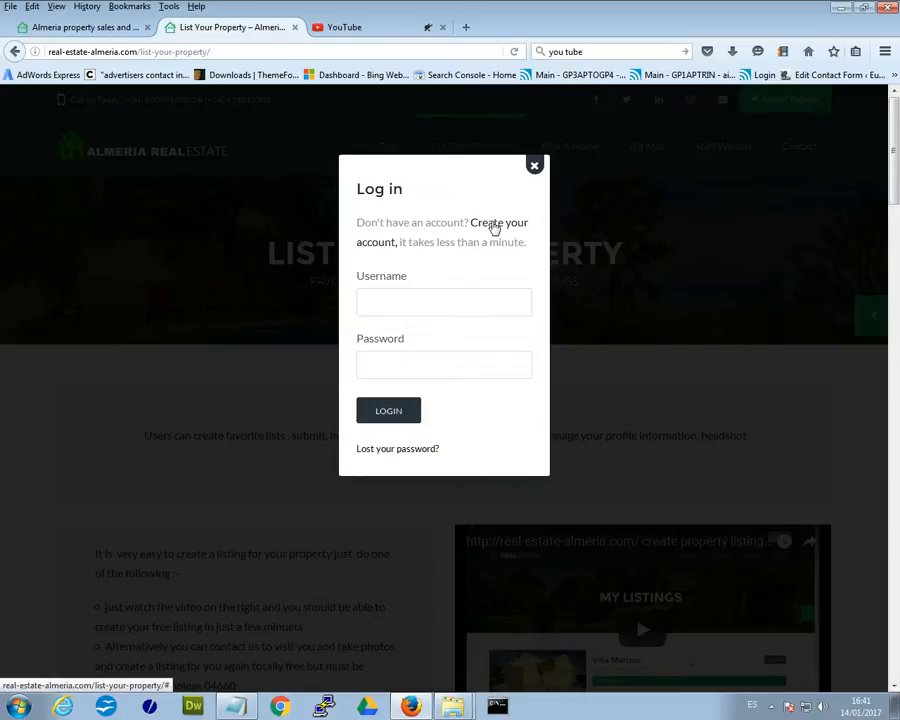
left_click(502, 224)
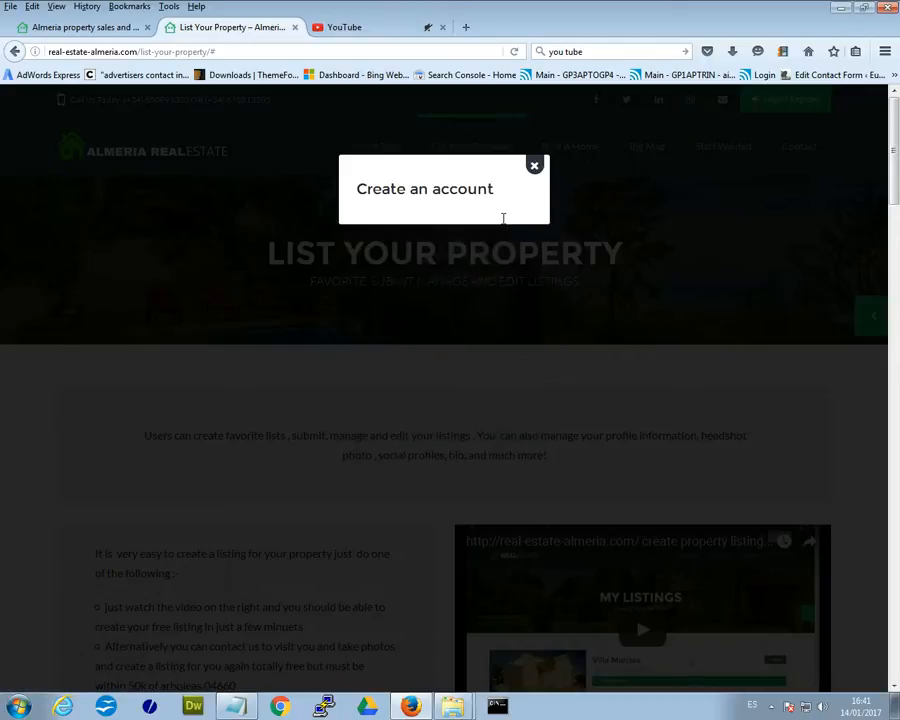
left_click(386, 301)
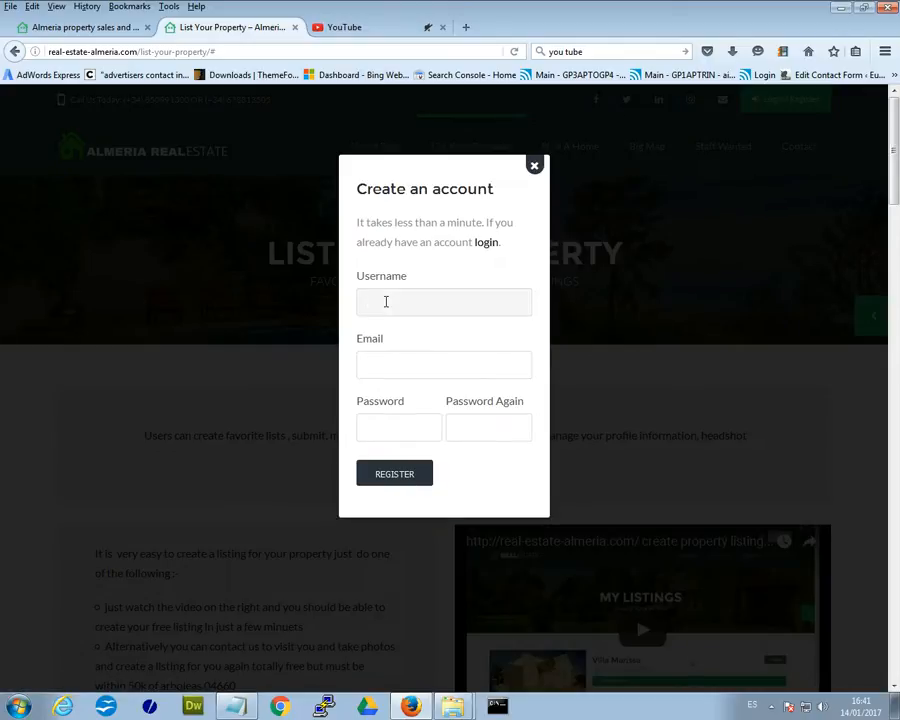
type("t")
left_click(385, 321)
left_click(407, 366)
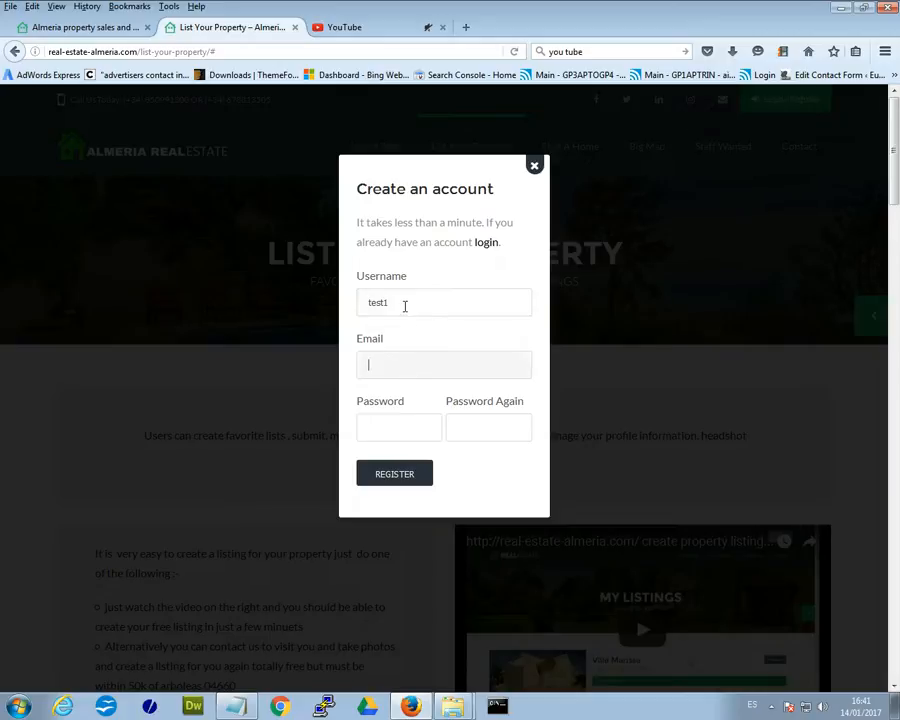
type("m")
left_click(432, 384)
Fill in the password fields and submit the registration.
left_click(405, 427)
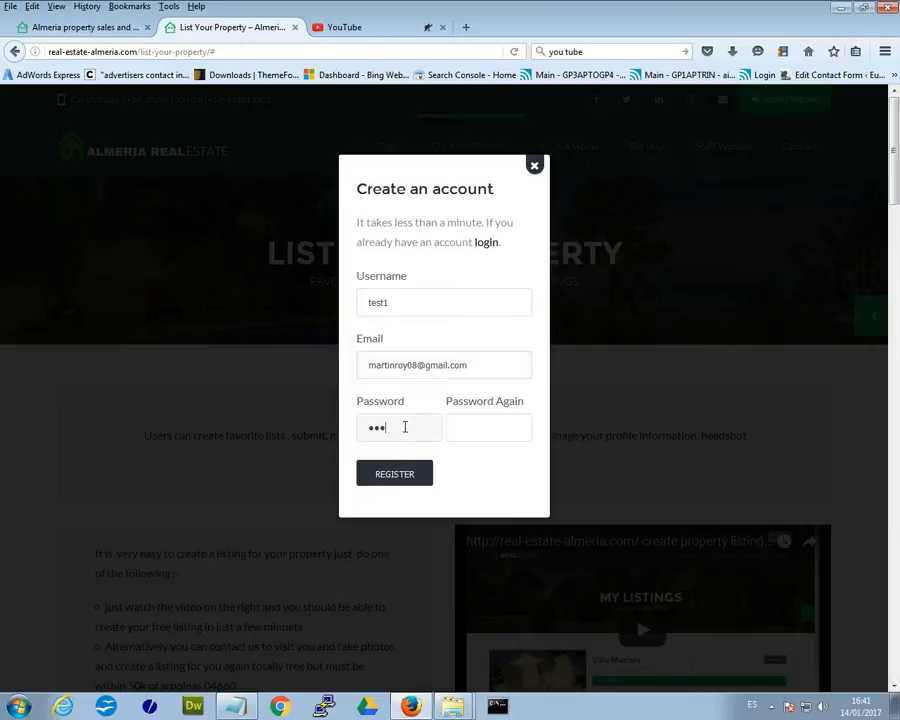
left_click(511, 432)
type("123")
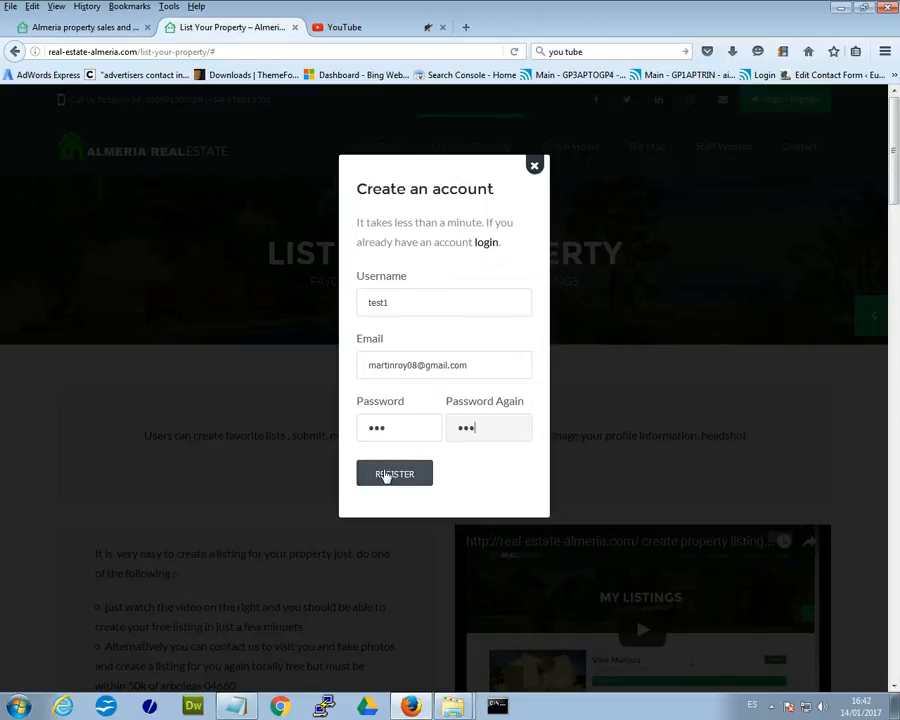
left_click(392, 476)
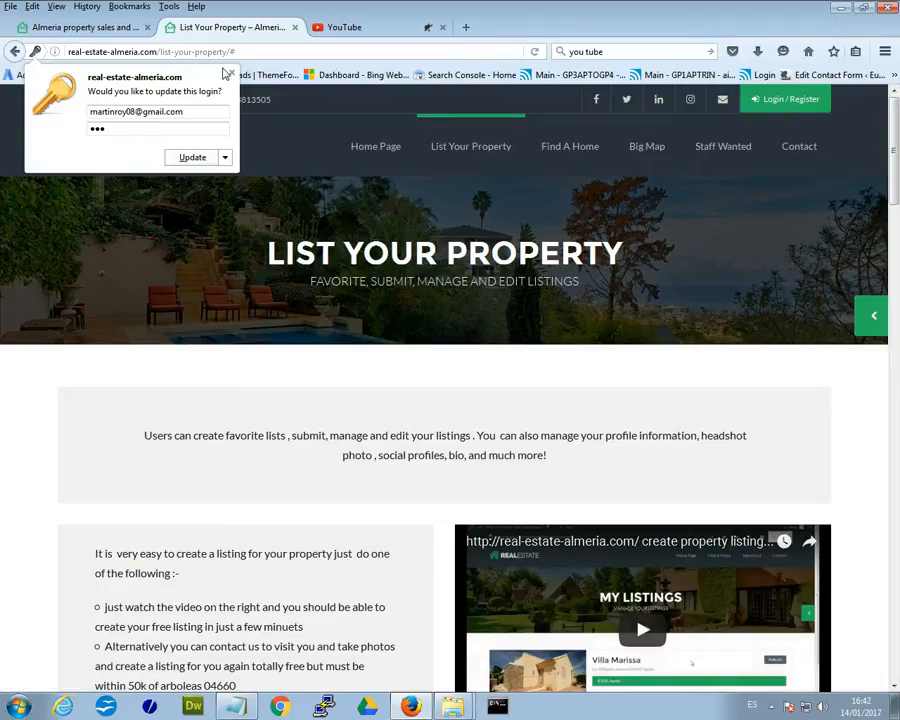
Dismiss the login-update prompt and reopen the log-in dialog to inspect the 'Passwords do not match' error.
left_click(228, 73)
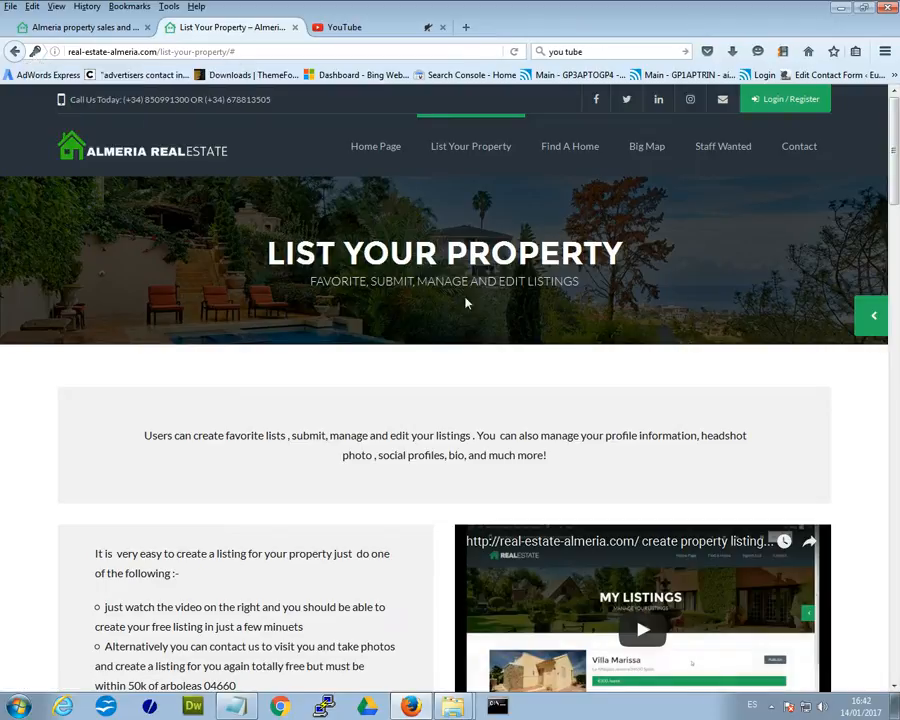
left_click(771, 97)
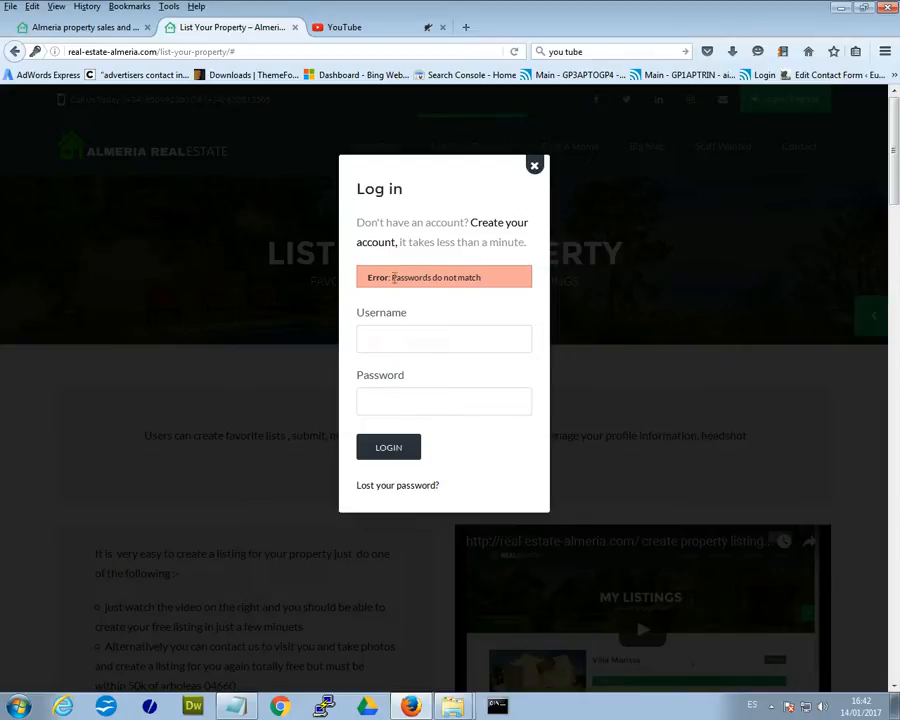
left_click_drag(365, 282, 492, 281)
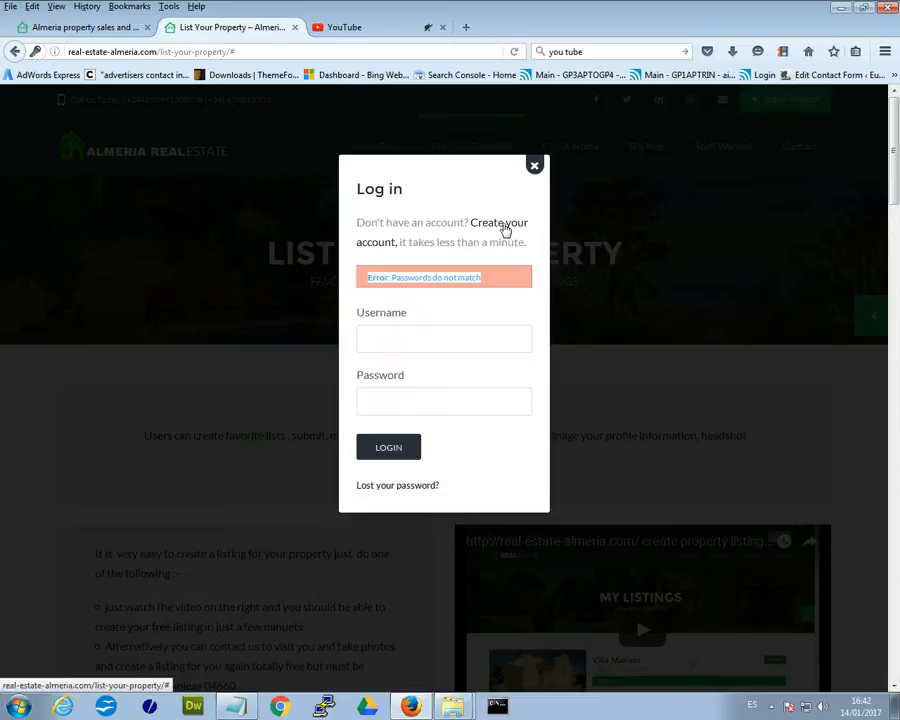
key("shift+F10")
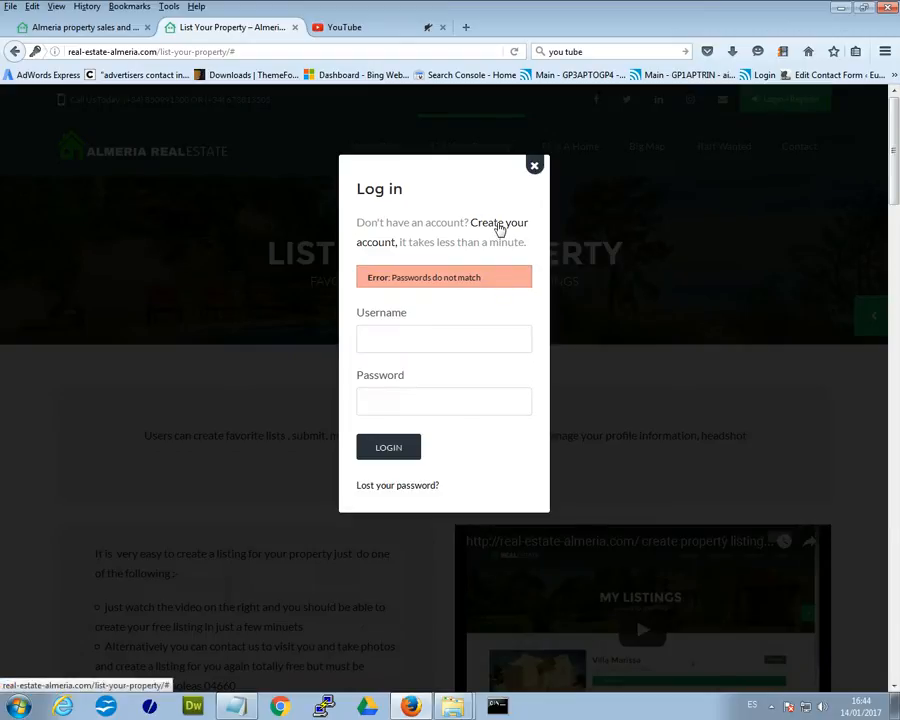
Return to account creation and autofill the username test1 and the e-mail address.
left_click(497, 225)
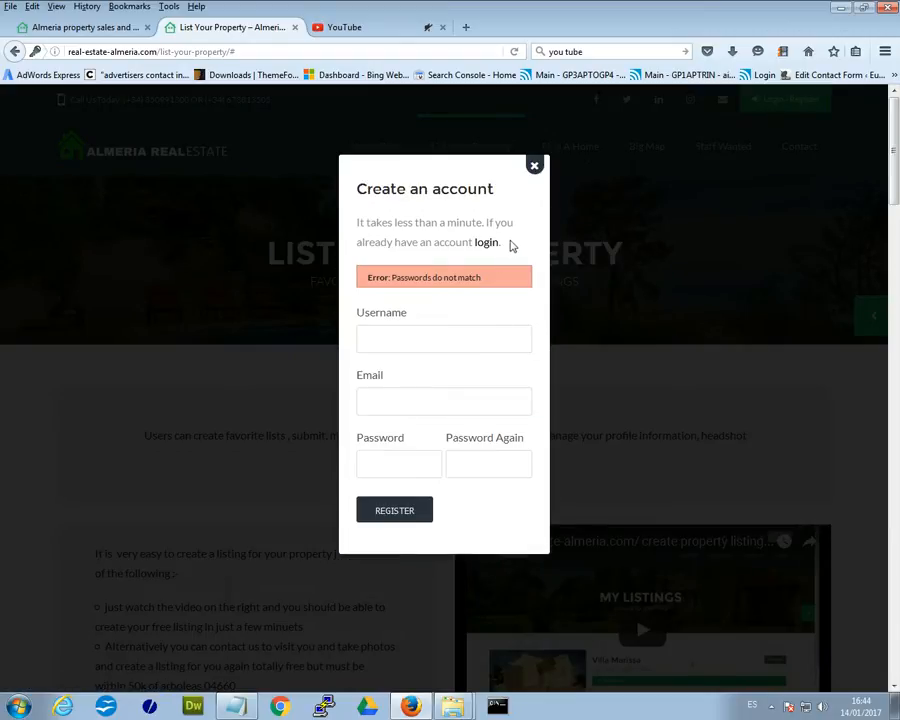
left_click(391, 336)
type("t")
left_click(383, 360)
left_click(442, 396)
type("m")
left_click(452, 418)
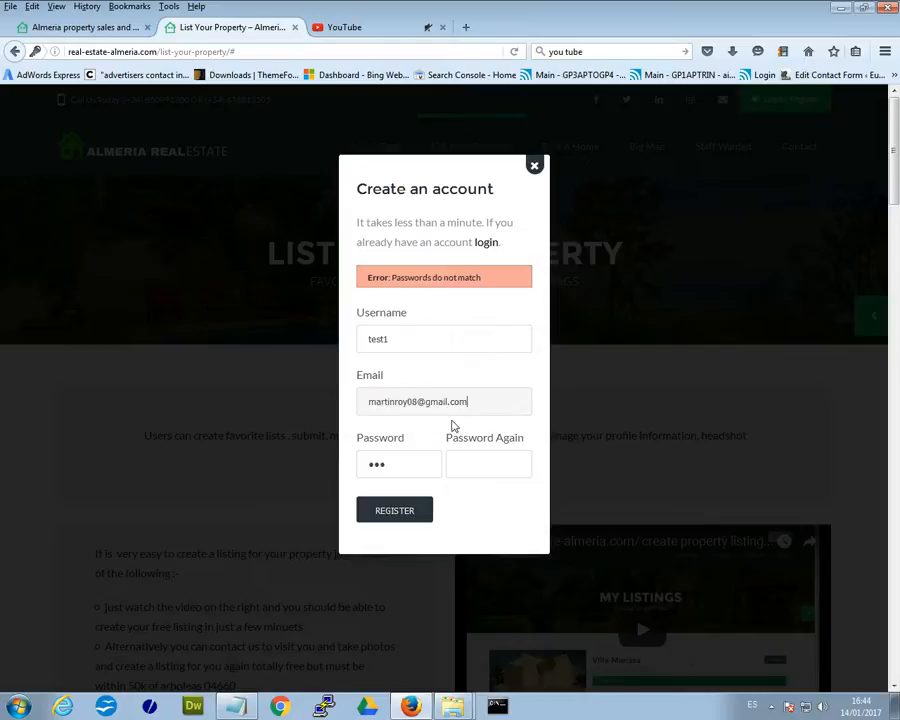
Retype matching passwords in both fields and submit the registration again.
left_click_drag(400, 464, 279, 464)
type("•••")
left_click(485, 467)
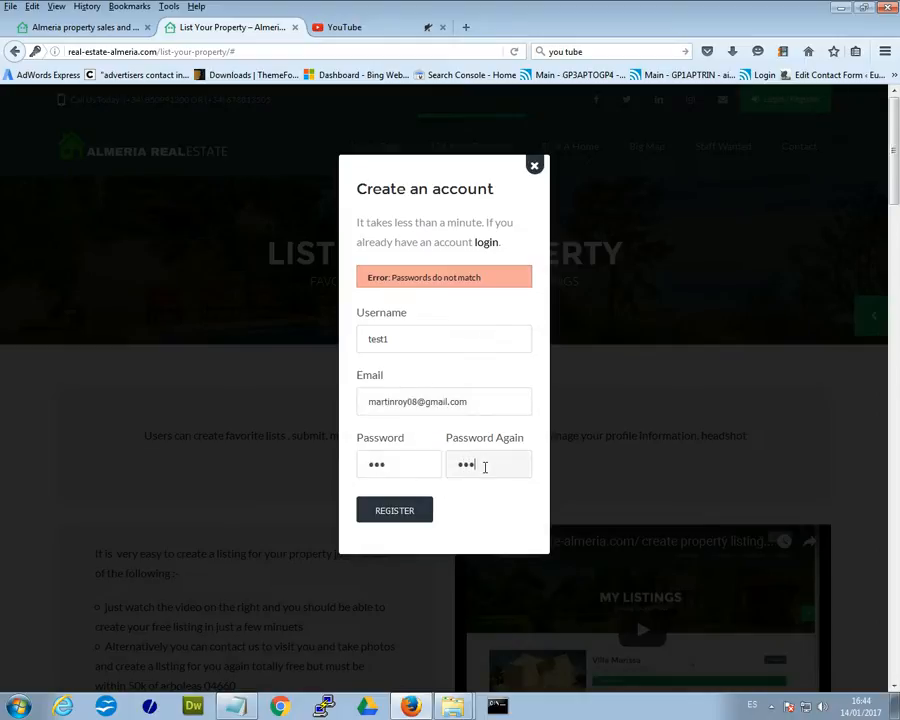
left_click(402, 511)
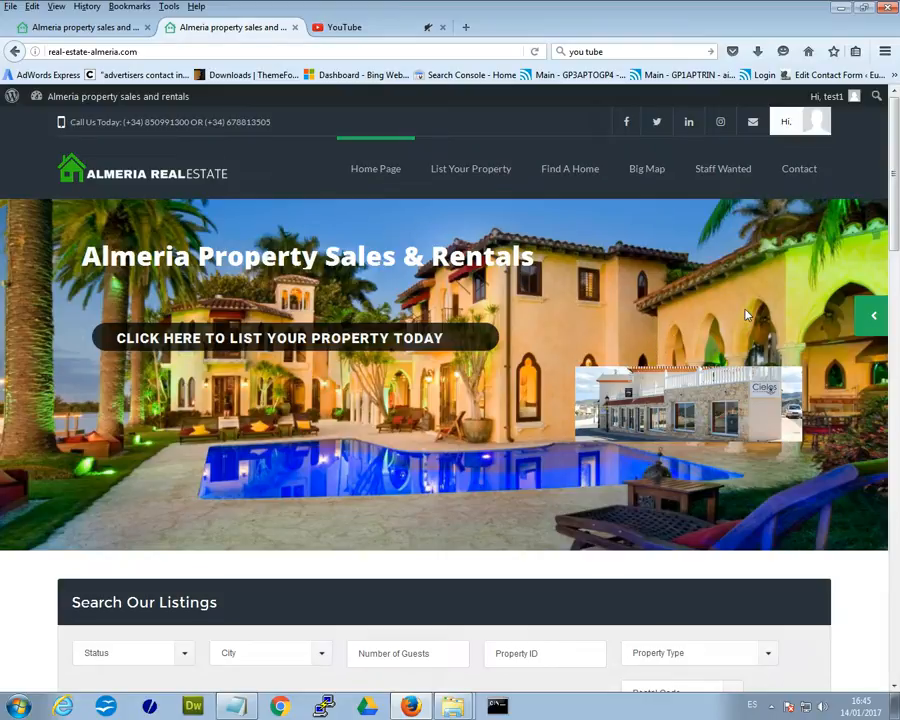
Open the 'Hi,' user dropdown in the header to see listing and account options.
left_click(798, 124)
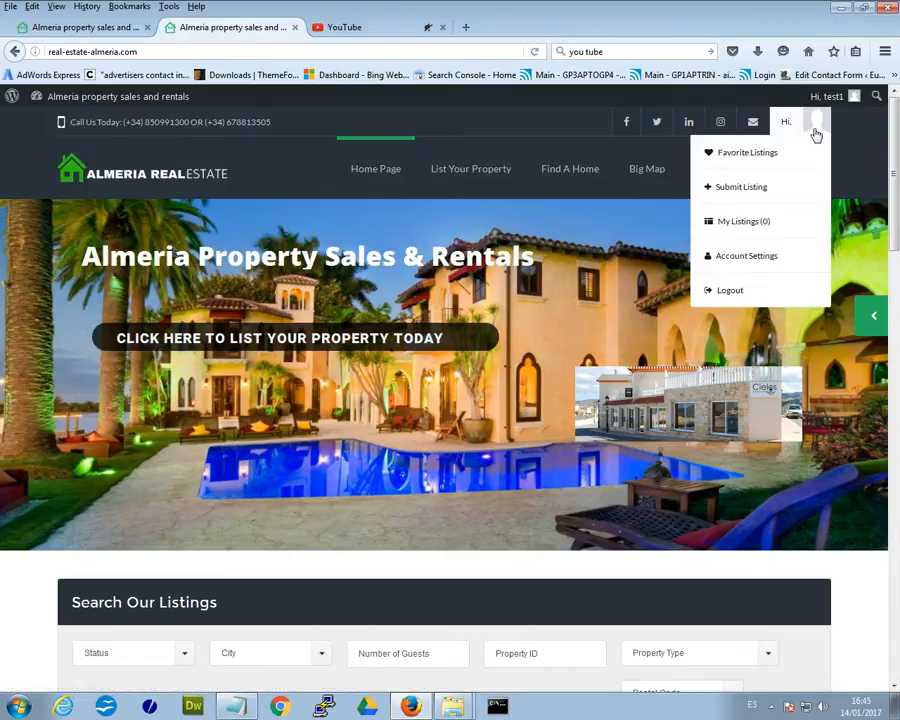
mouse_move(852, 95)
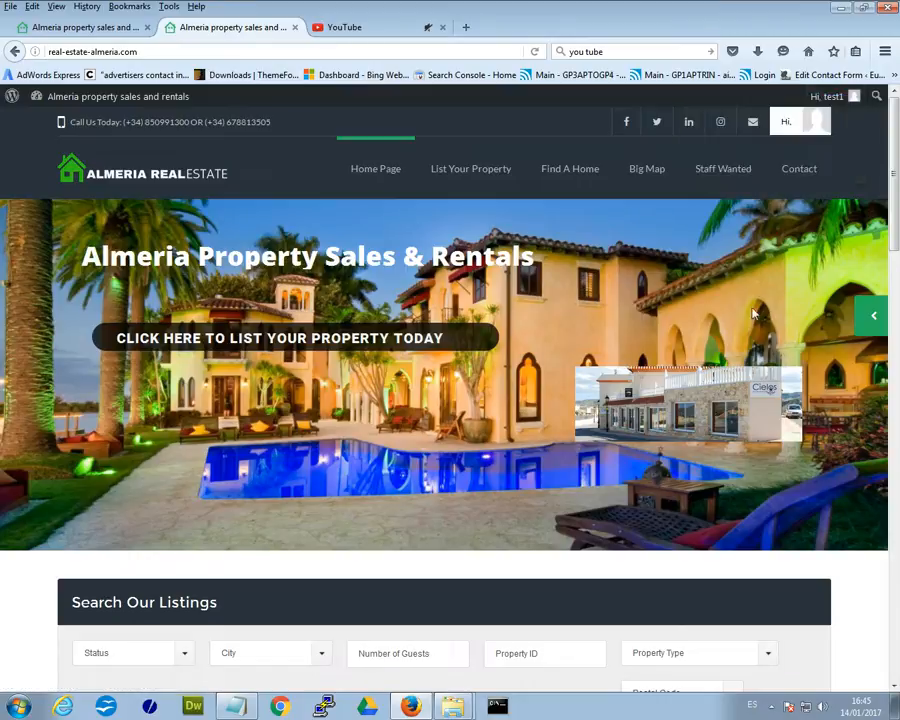
left_click(798, 127)
mouse_move(792, 121)
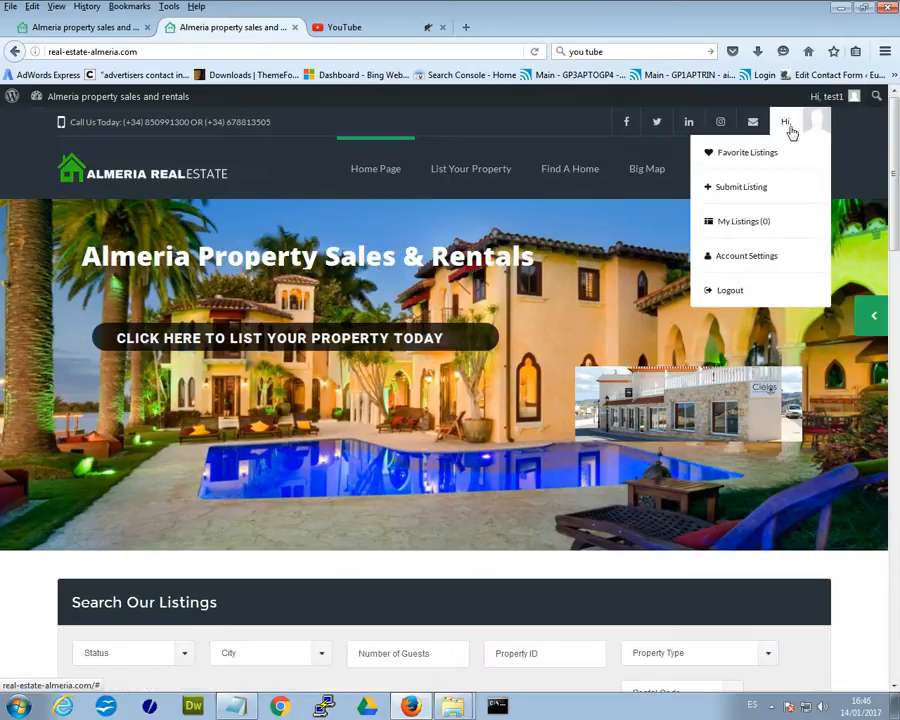
Open the Submit Listing form, load the home page in a new tab, and dismiss the location prompt.
left_click(752, 189)
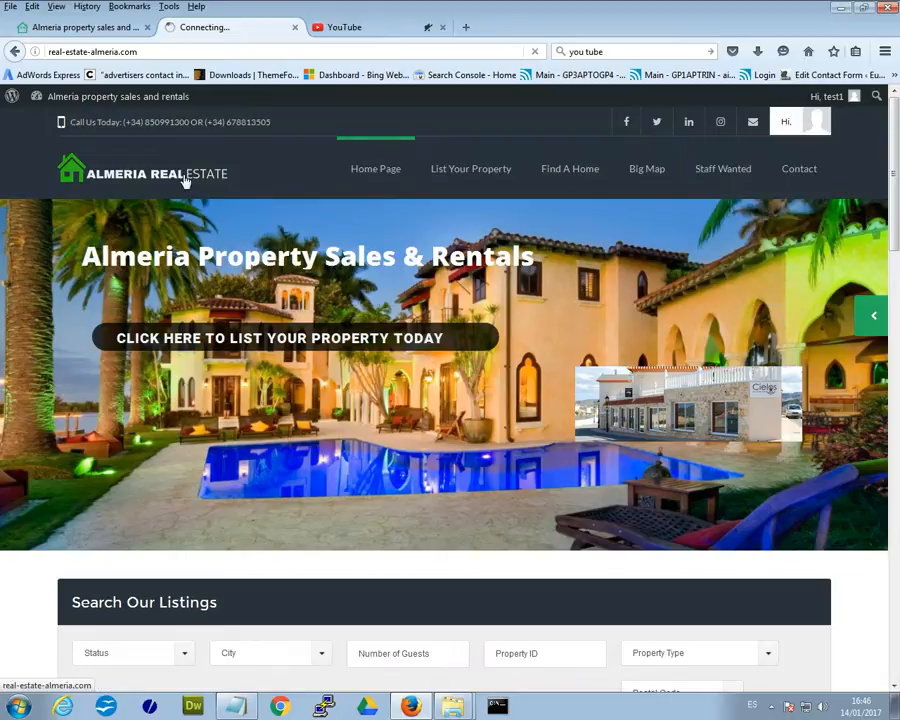
right_click(151, 177)
left_click(239, 189)
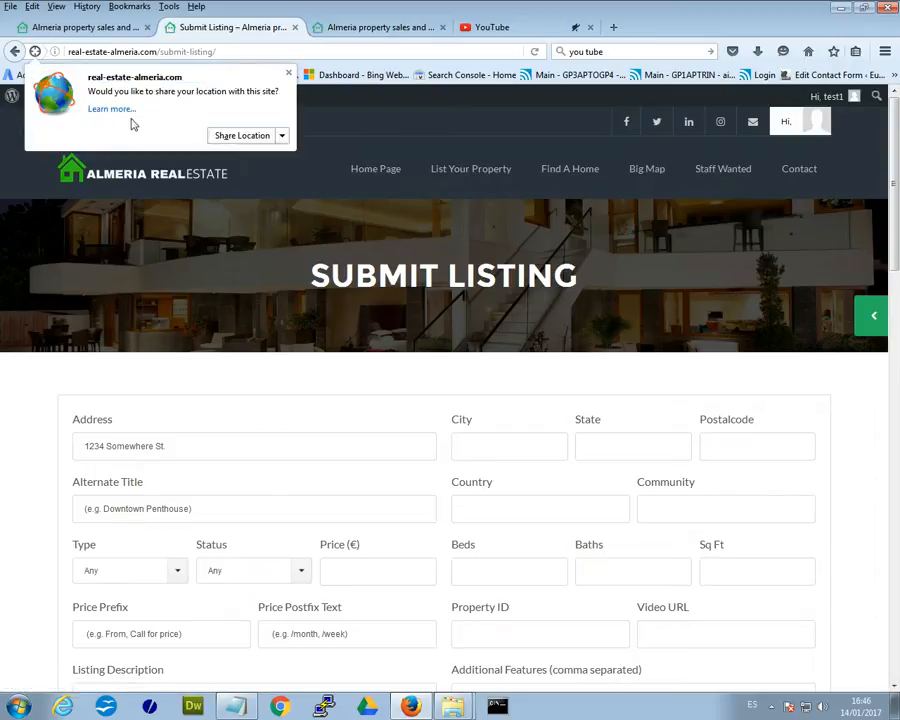
left_click(241, 137)
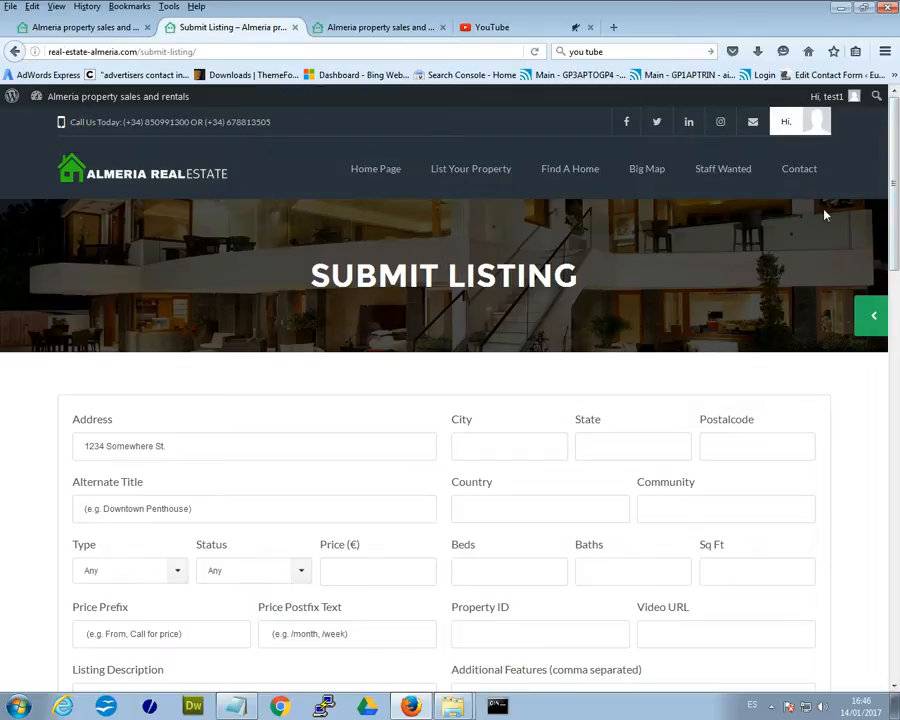
left_click_drag(892, 163, 893, 360)
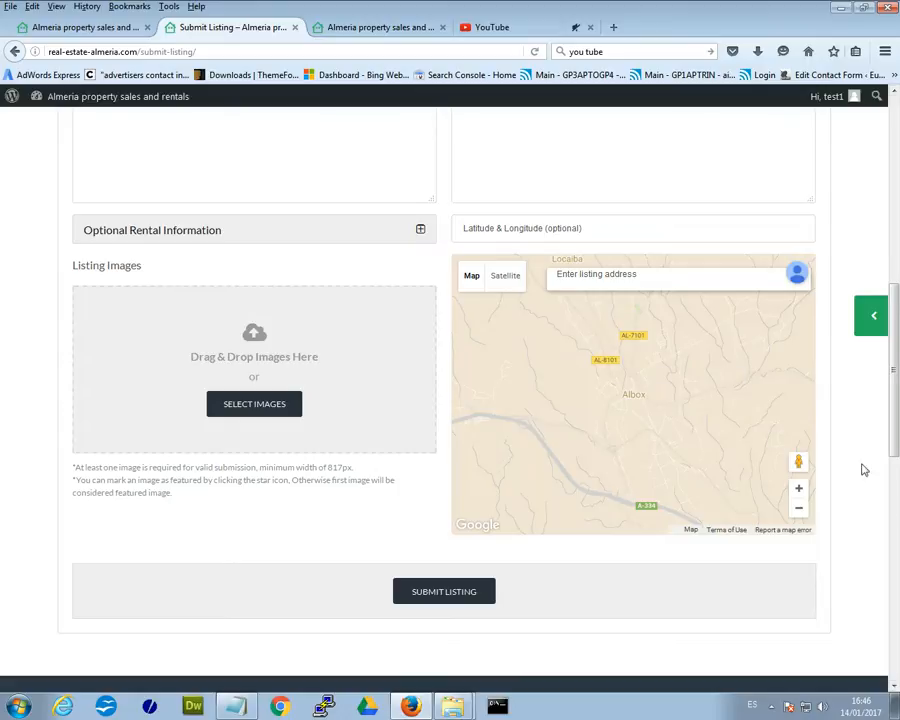
Fill the Address with 'la alfoquia' from form history, then switch to the home page tab.
scroll(888, 434, "up", 8)
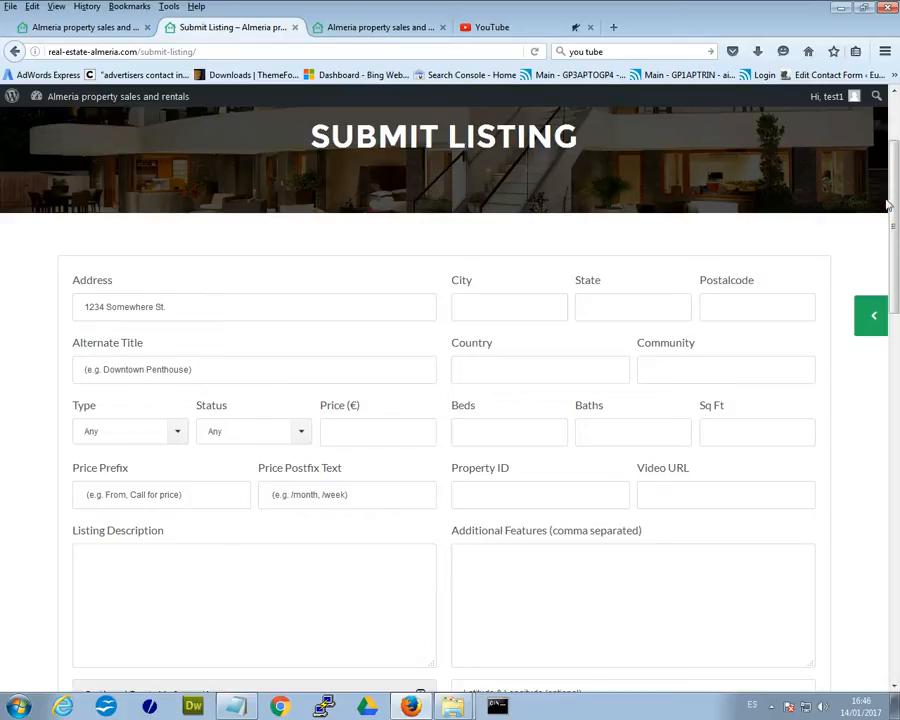
scroll(890, 295, "down", 3)
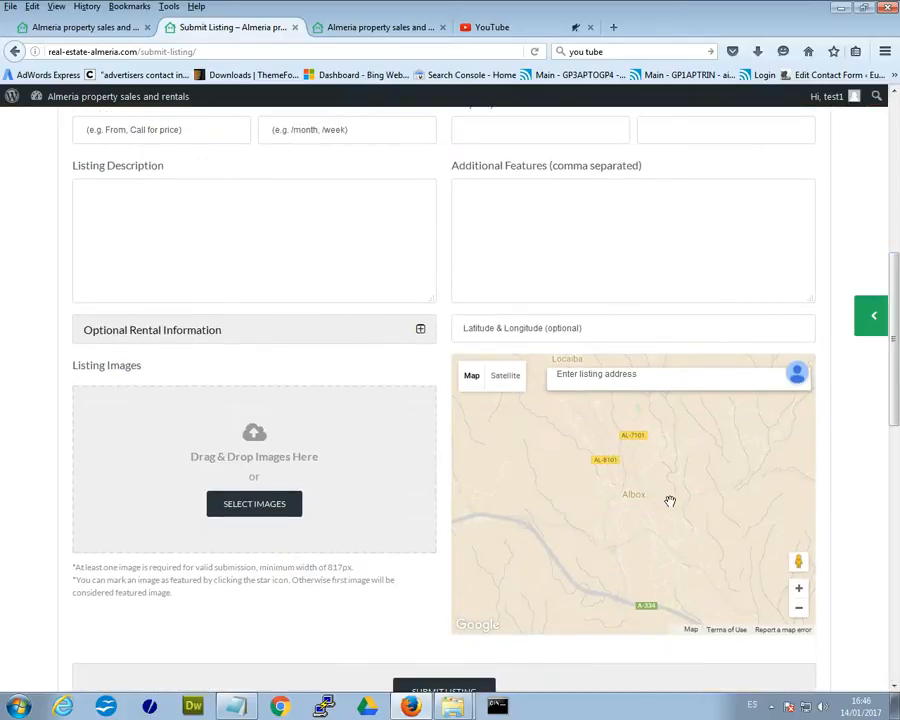
left_click_drag(895, 402, 895, 297)
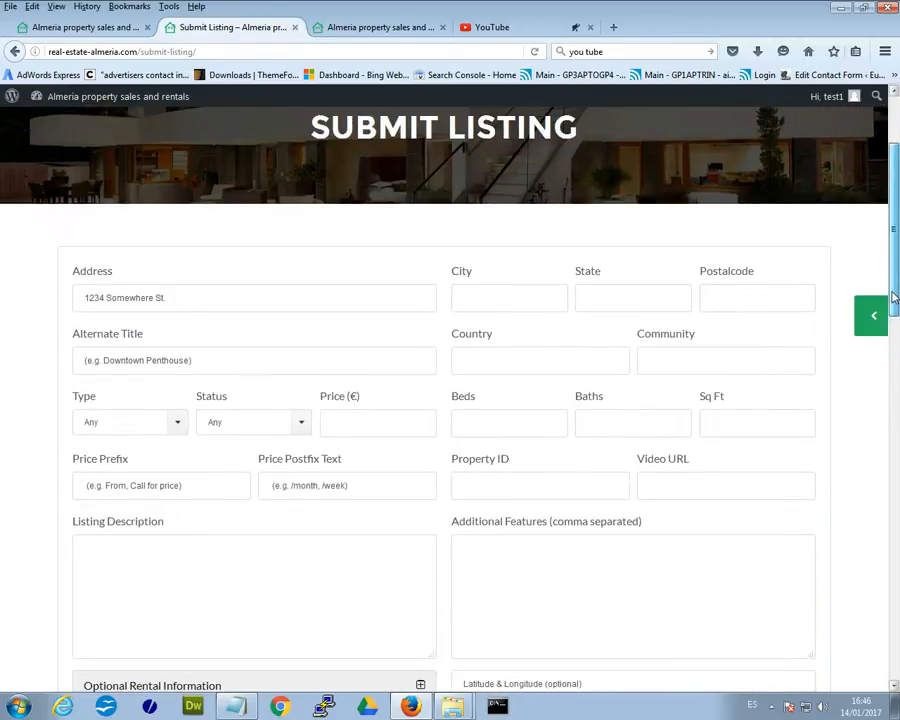
left_click_drag(895, 297, 895, 427)
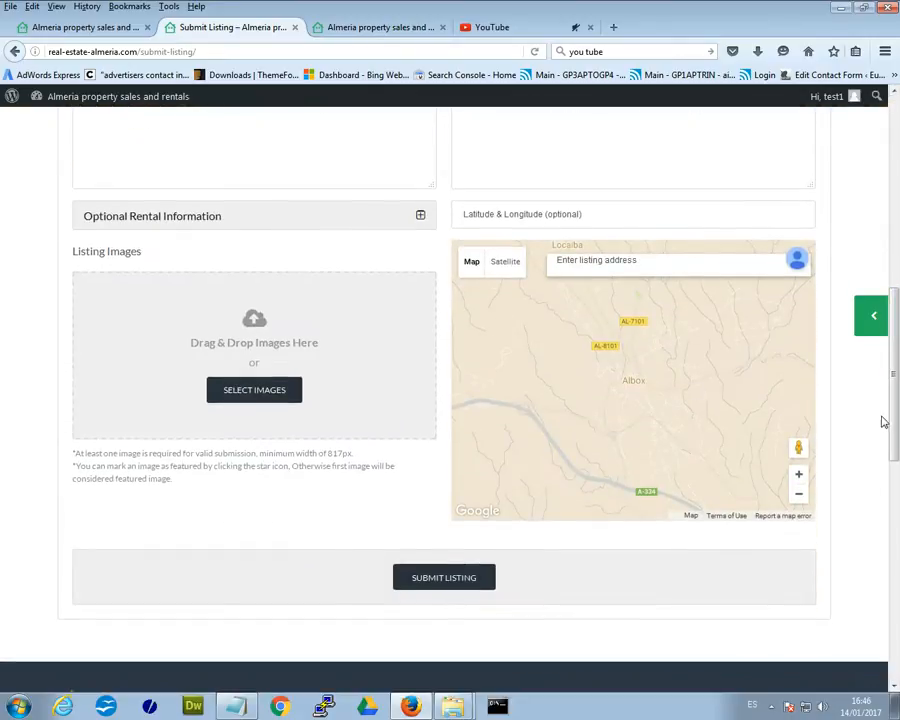
left_click_drag(895, 437, 895, 308)
left_click(171, 246)
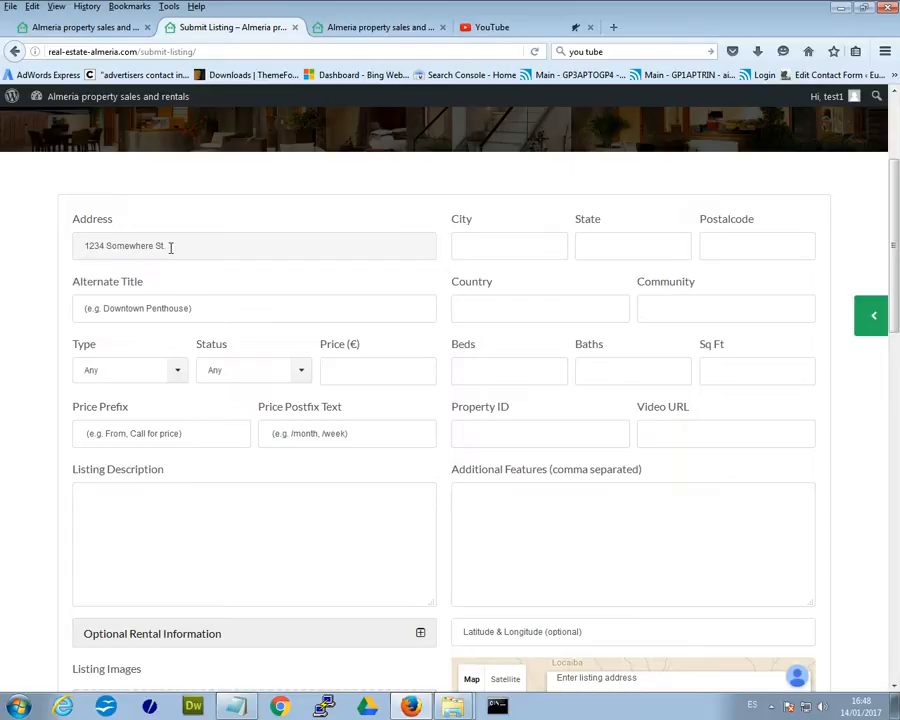
left_click(192, 244)
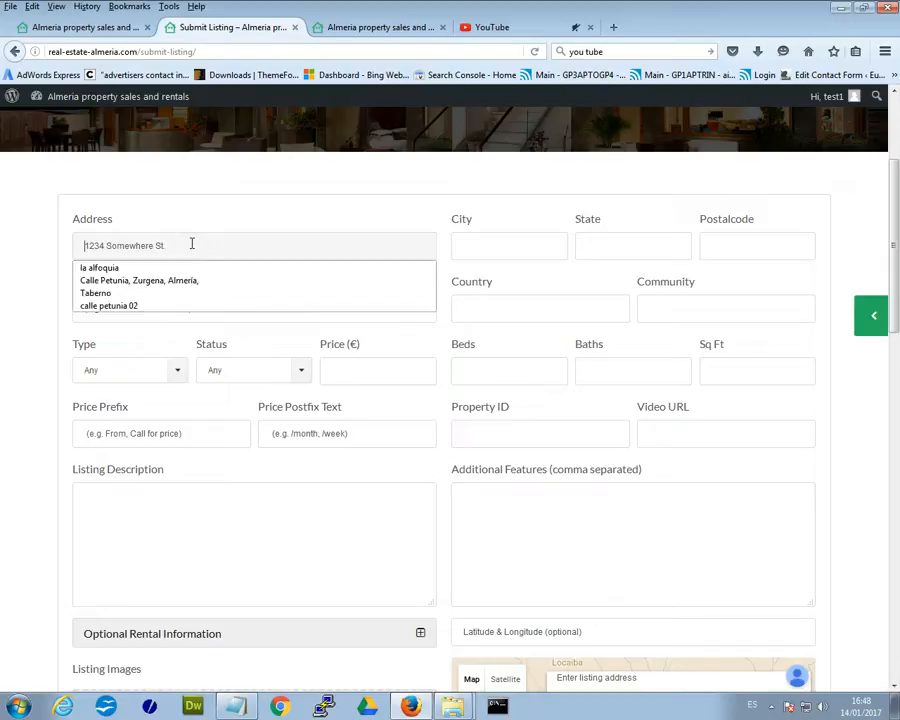
left_click(156, 270)
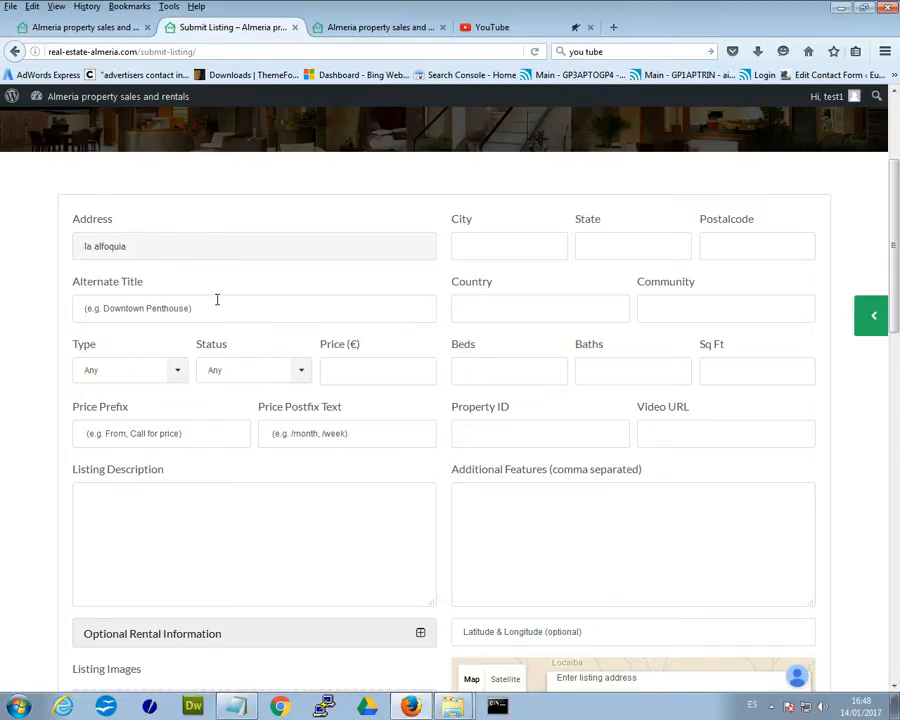
left_click(370, 32)
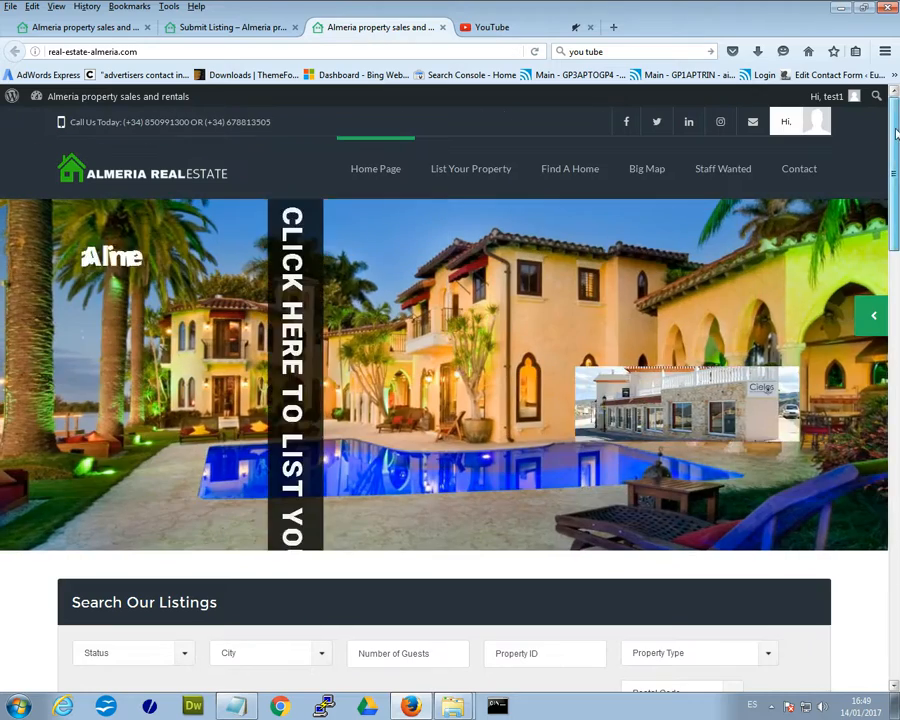
Browse the featured listings, highlighting the Casa Morada, Bar & Restaurant La Alfoquia and Villa Marissa titles.
scroll(897, 300, "down", 6)
scroll(897, 300, "down", 3)
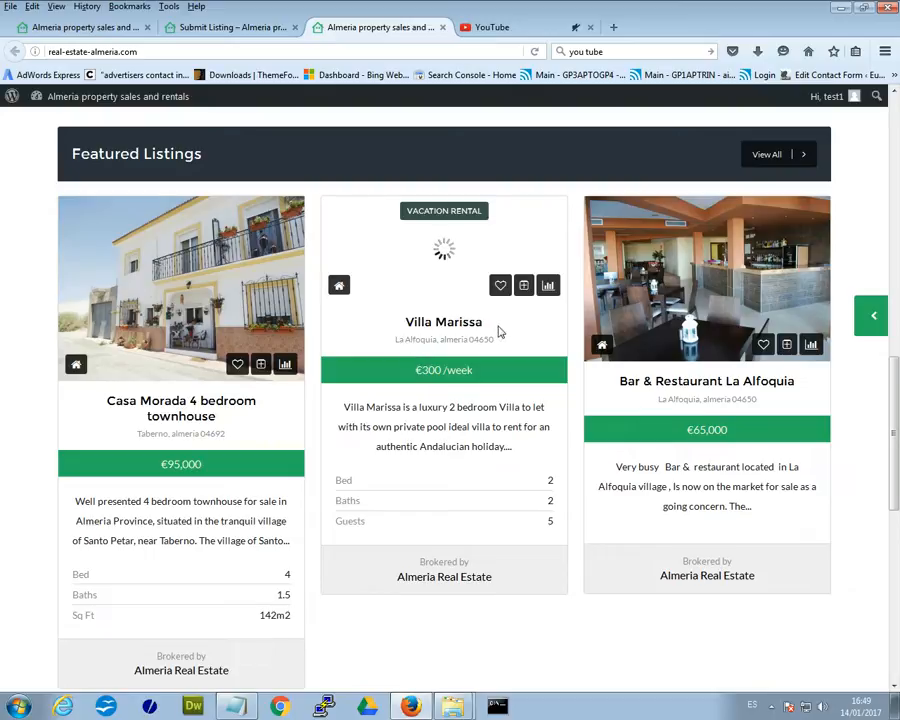
left_click_drag(220, 418, 141, 422)
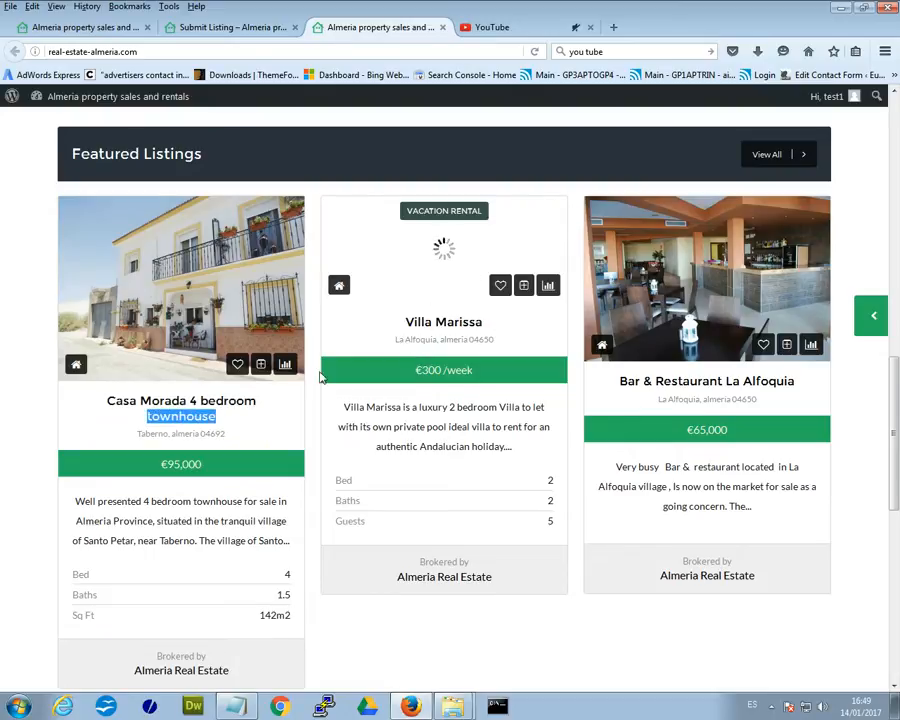
left_click(260, 435)
left_click_drag(227, 424, 106, 401)
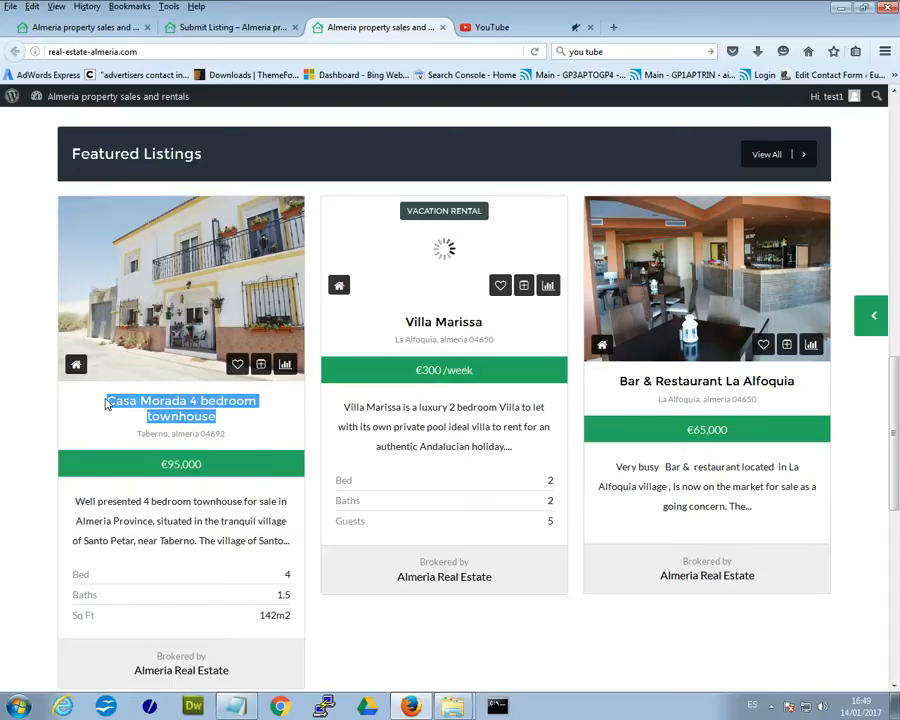
left_click_drag(806, 382, 618, 388)
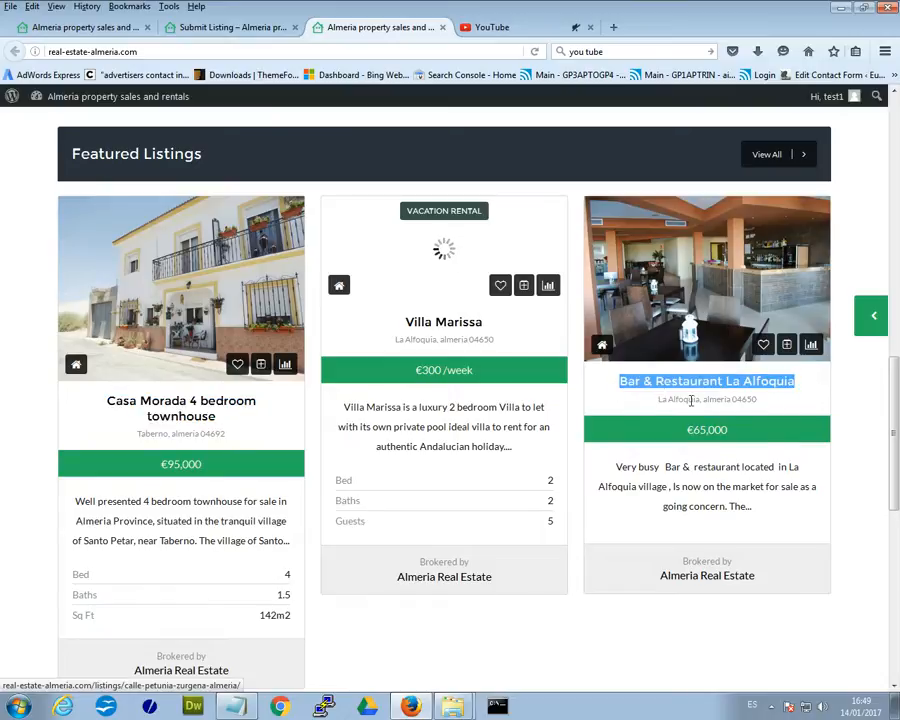
left_click(613, 410)
left_click_drag(494, 339, 396, 341)
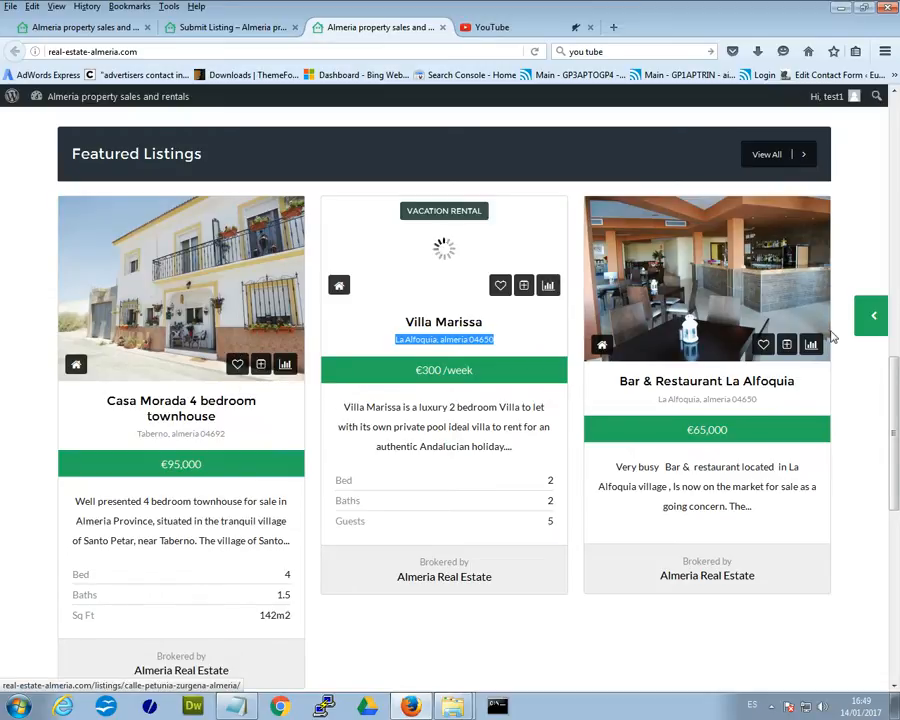
left_click_drag(897, 445, 898, 190)
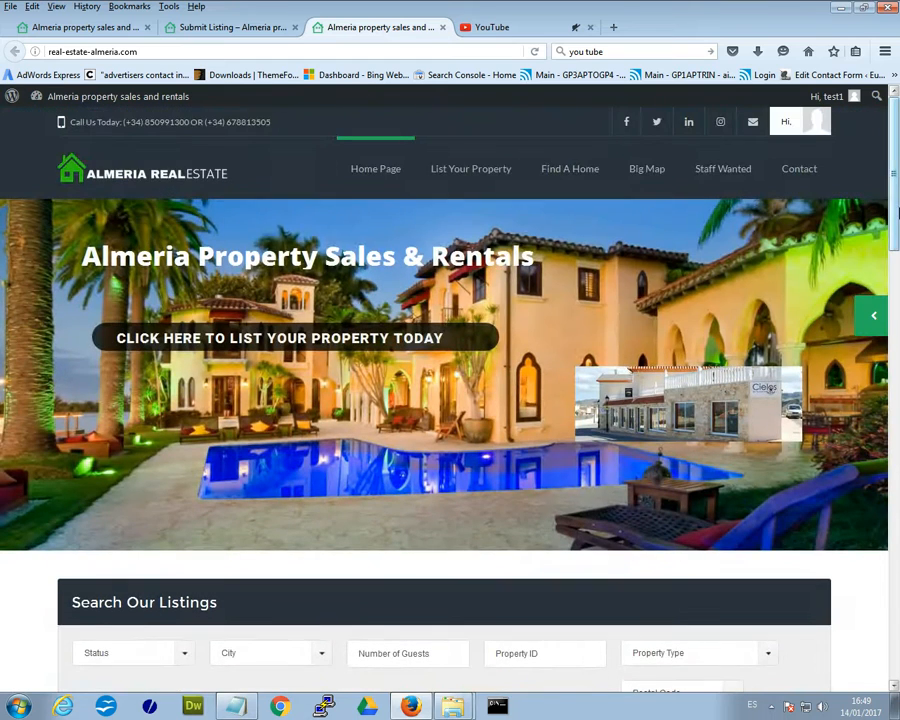
Open the Villa Marissa listing page from the home page and view it once loaded.
left_click(230, 30)
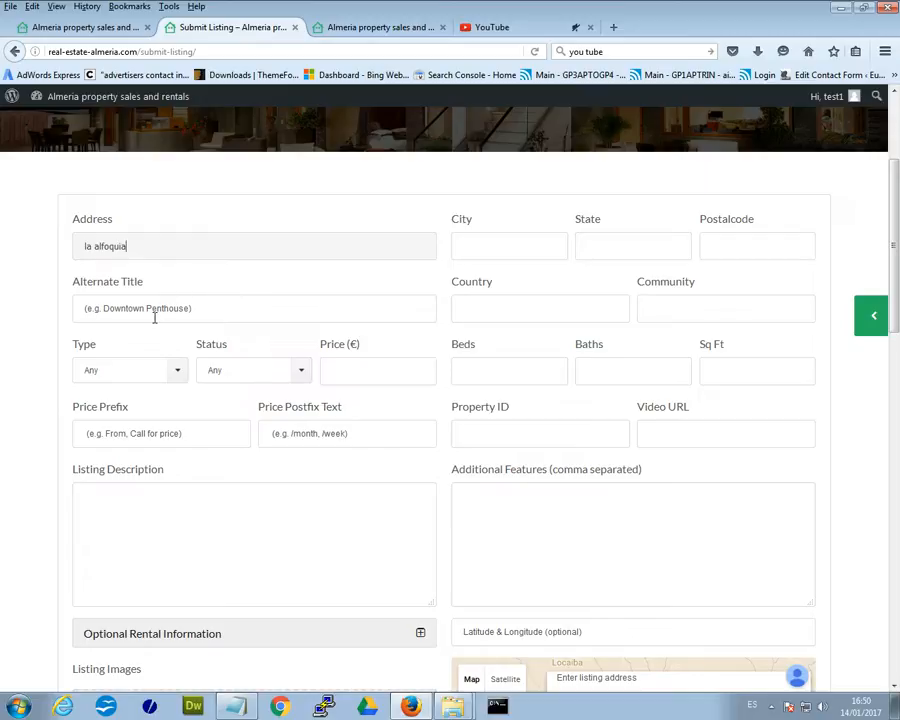
left_click(393, 27)
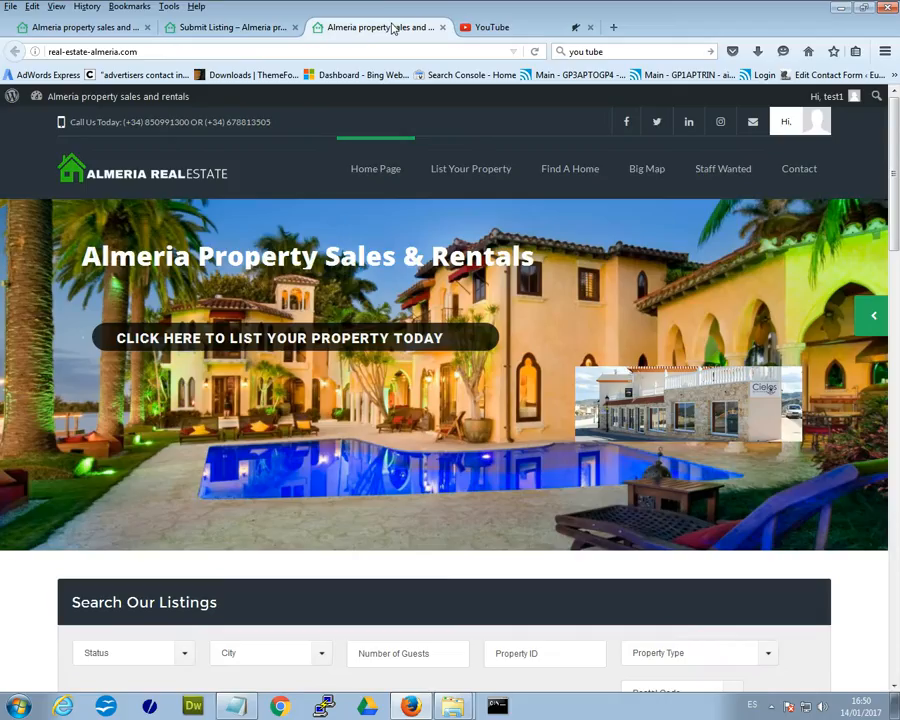
scroll(460, 450, "down", 10)
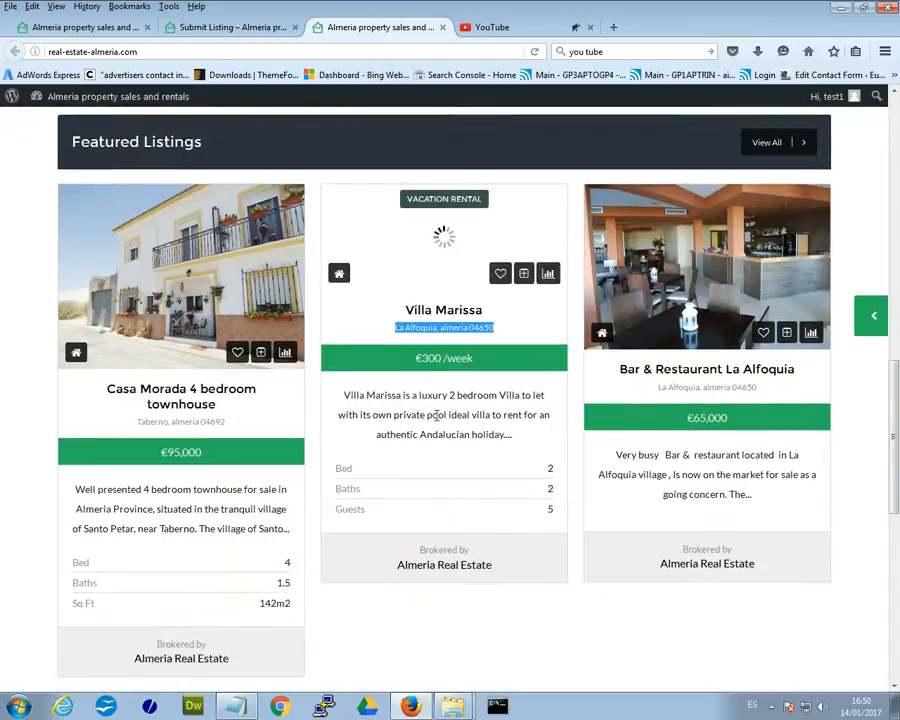
left_click(440, 309)
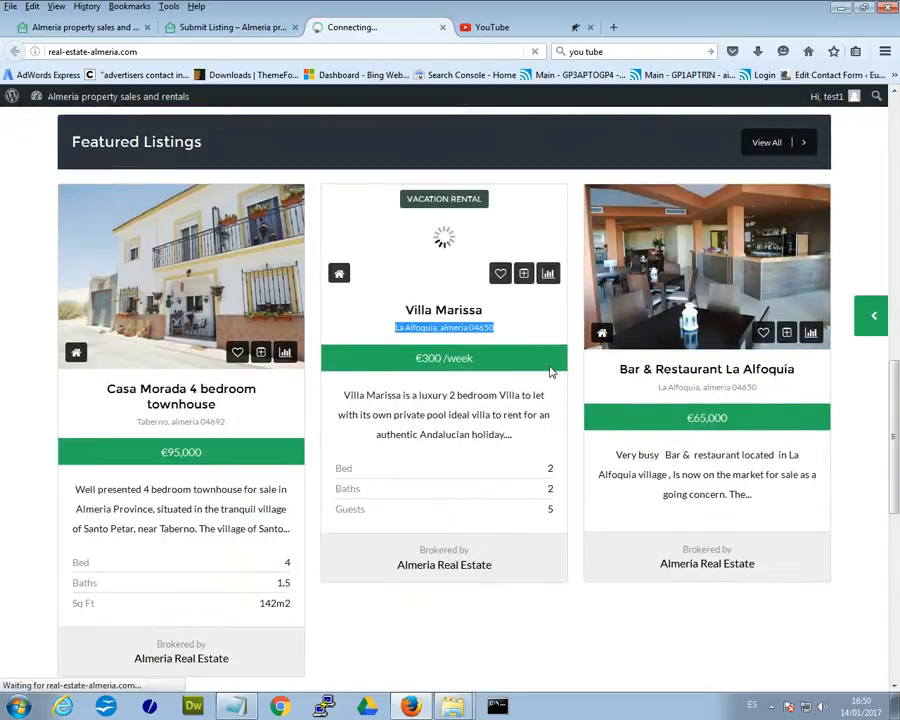
left_click(217, 30)
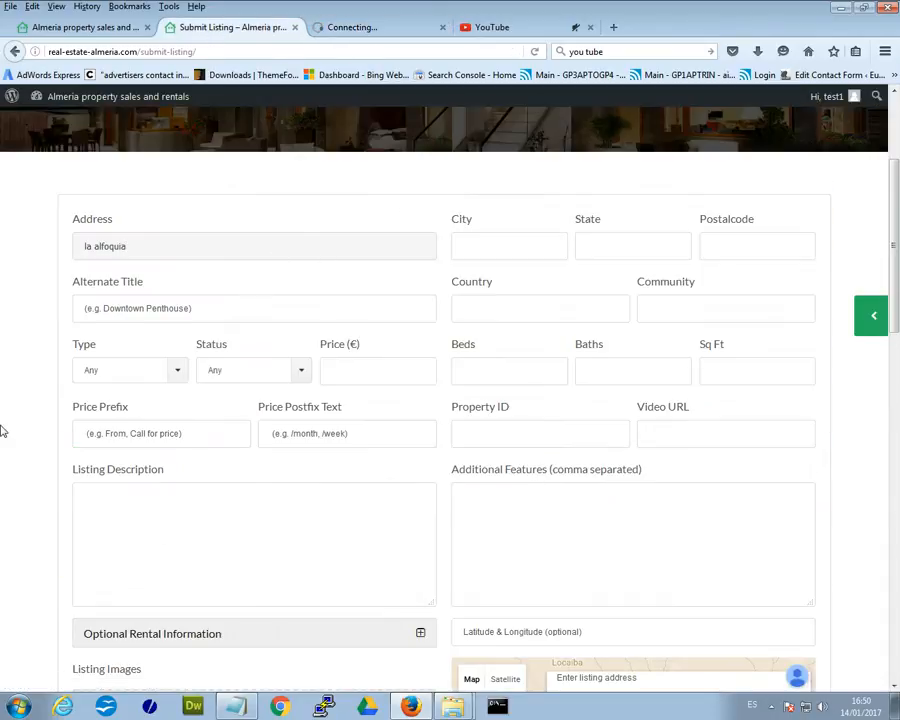
scroll(10, 420, "down", 2)
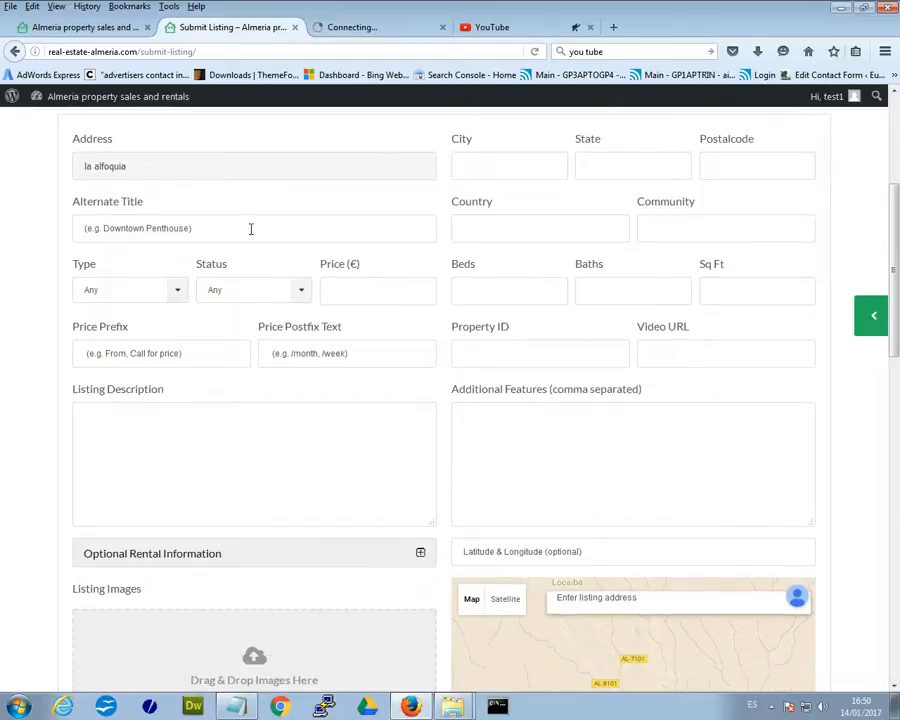
left_click(379, 29)
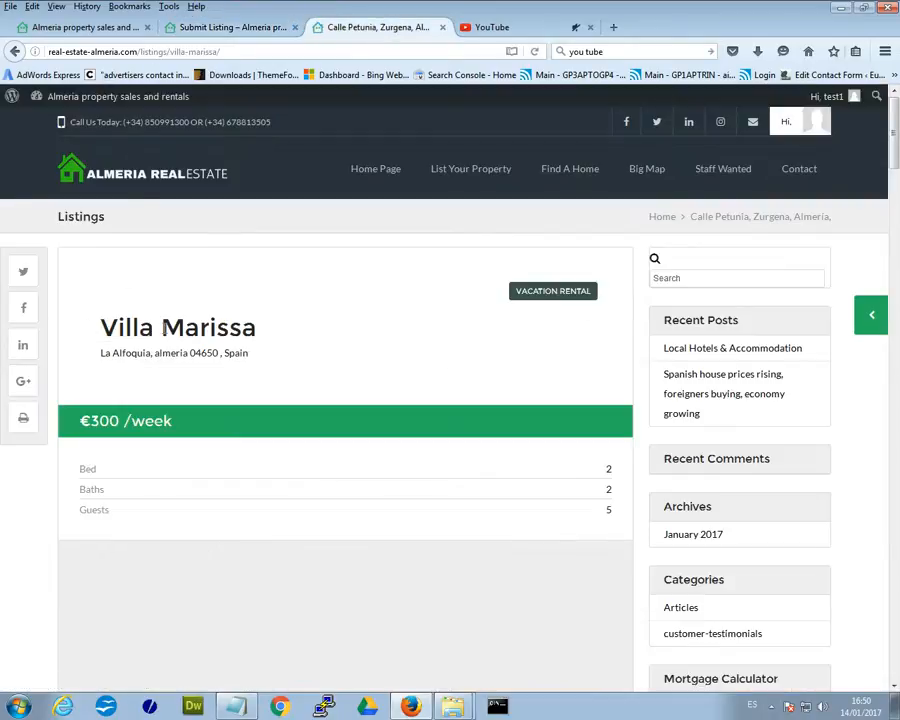
Highlight the Villa Marissa title on the listing page and return to the Submit Listing form.
left_click_drag(258, 329, 109, 328)
left_click(106, 328)
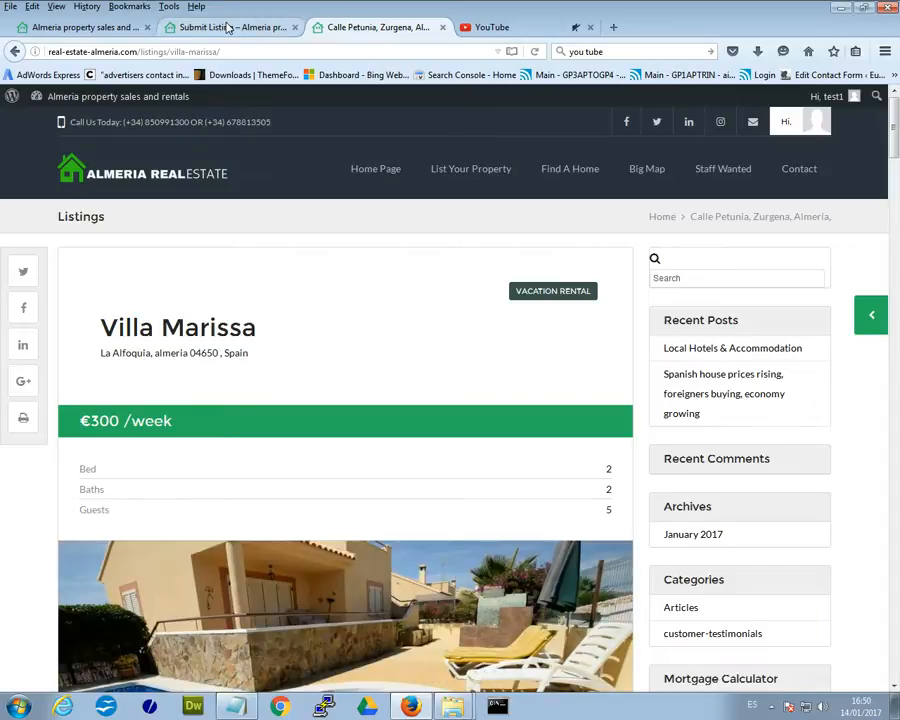
left_click(228, 28)
Fill Alternate Title with 'Villa Marissa' from the saved form suggestions.
left_click(224, 225)
left_click(215, 228)
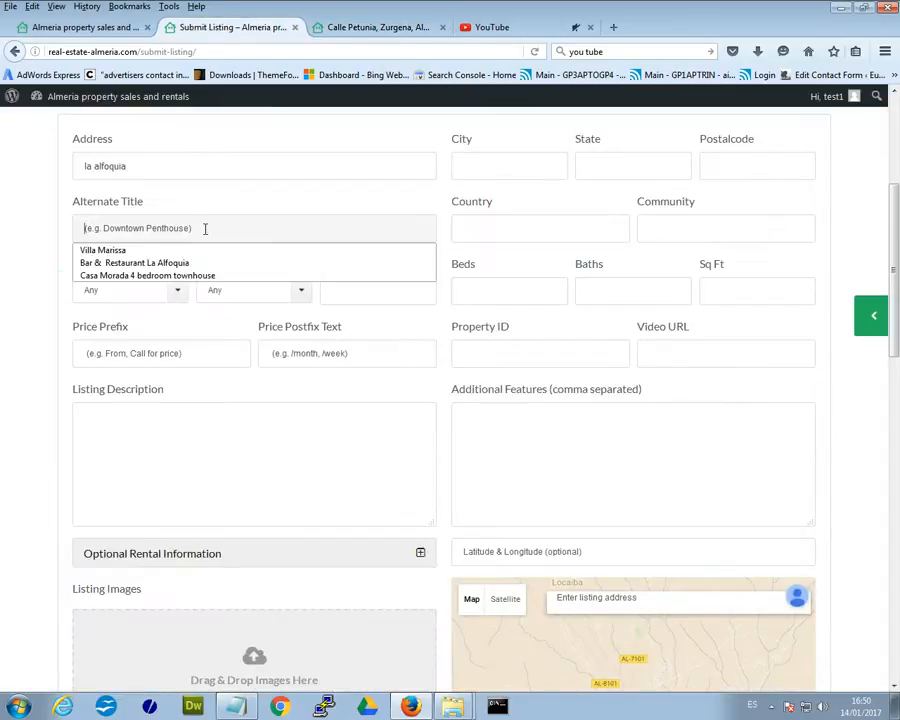
left_click(125, 229)
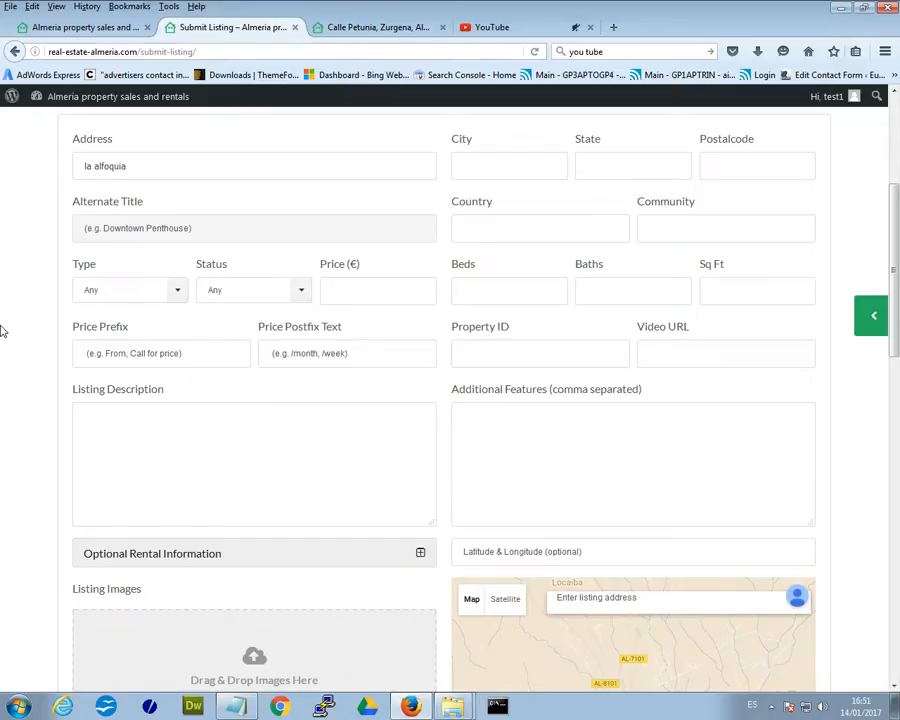
left_click(144, 229)
key("Down")
key("Return")
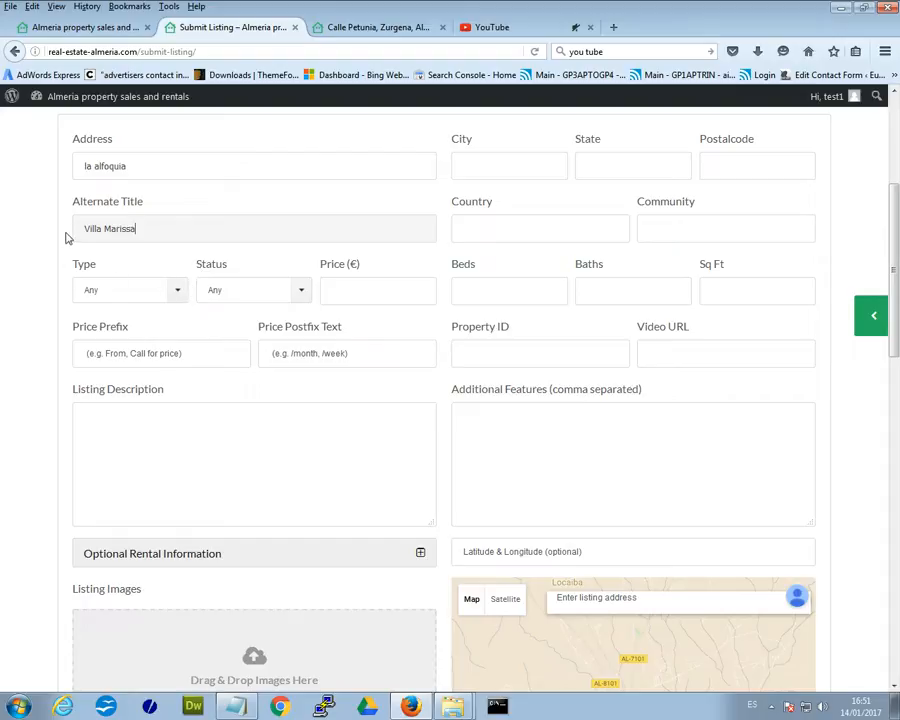
left_click(179, 233)
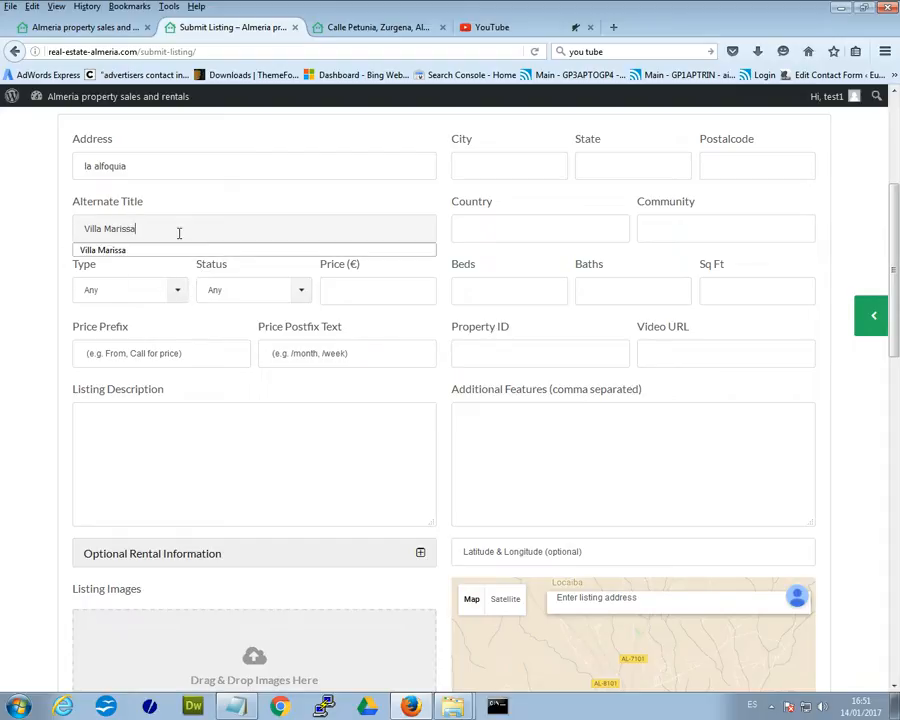
left_click(34, 258)
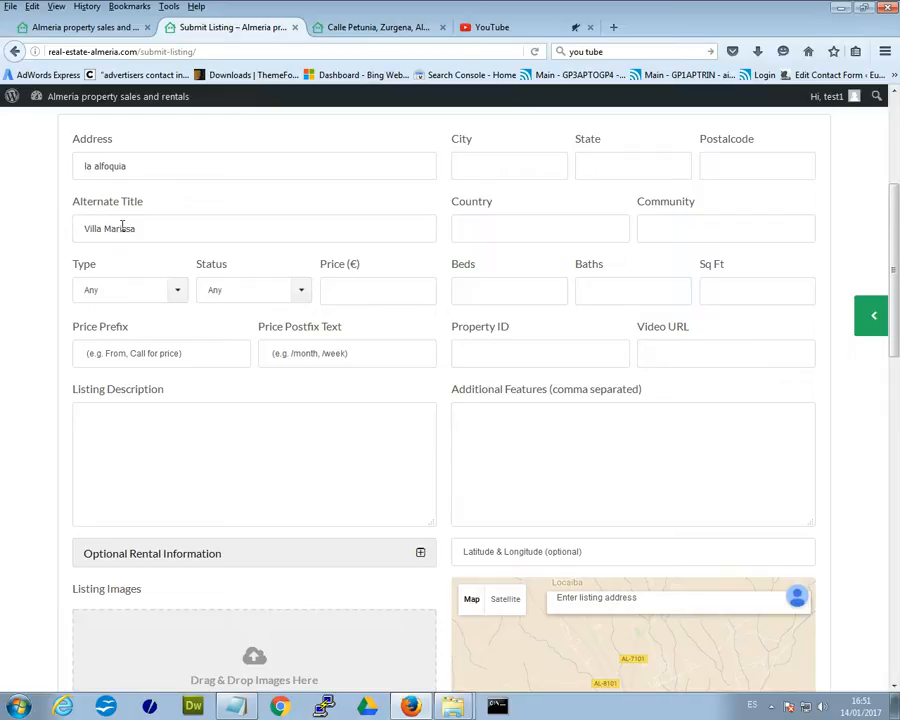
Set the listing Type to Villa With Pool and open the Status list.
left_click(184, 297)
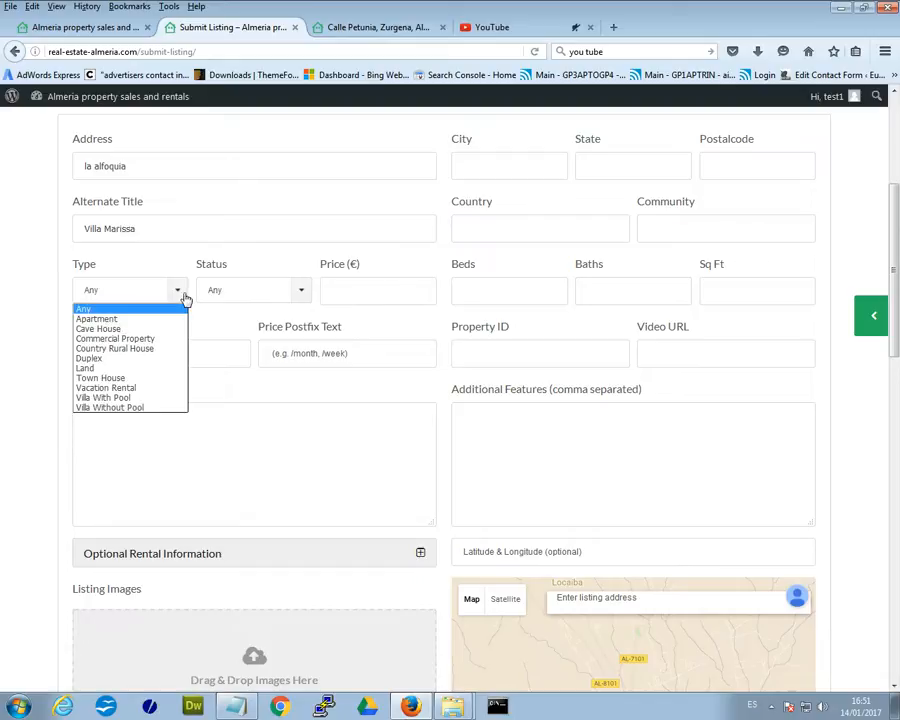
left_click(156, 398)
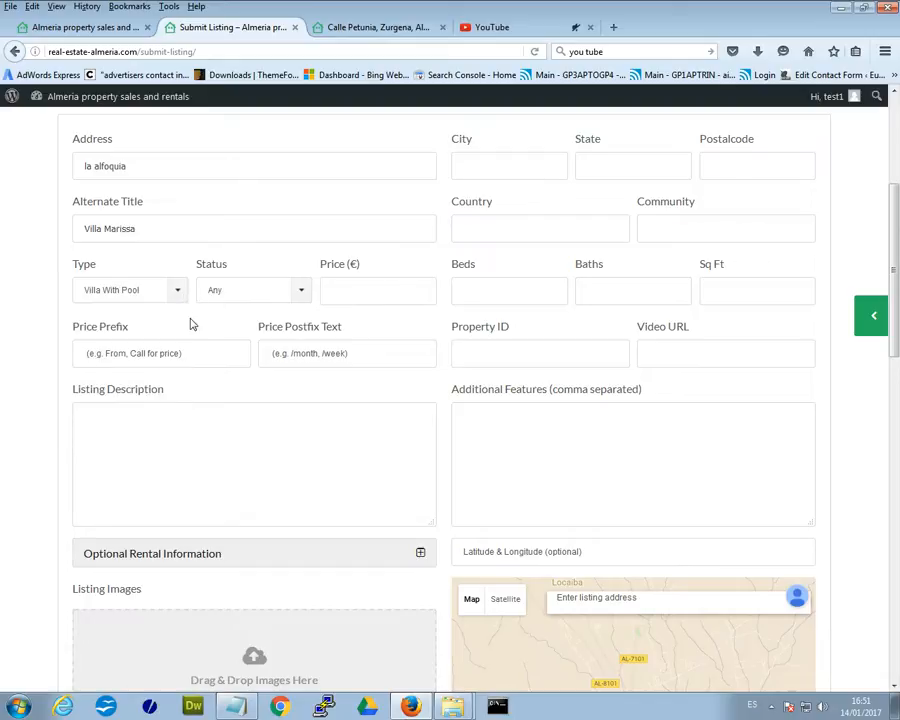
left_click(300, 291)
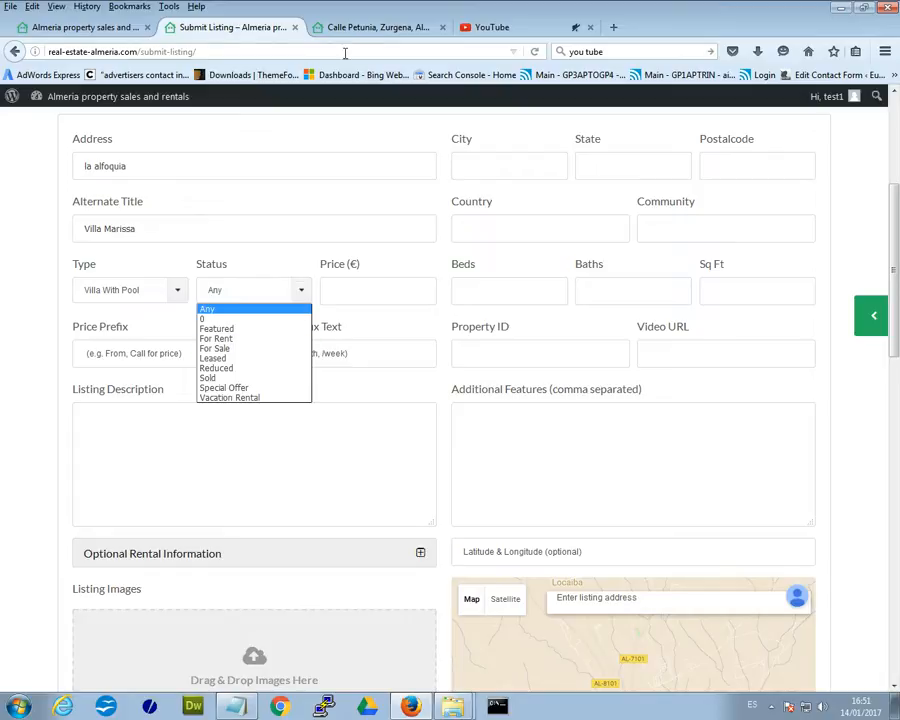
Review the Villa Marissa page's VACATION RENTAL badge, title and address, then return to the form.
left_click(365, 27)
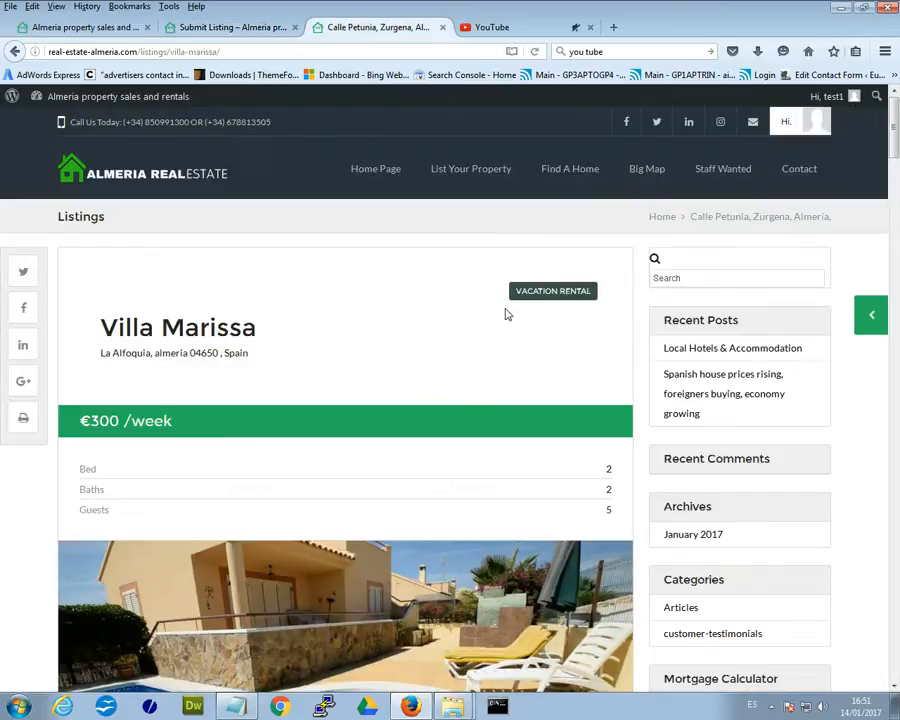
left_click_drag(601, 290, 512, 290)
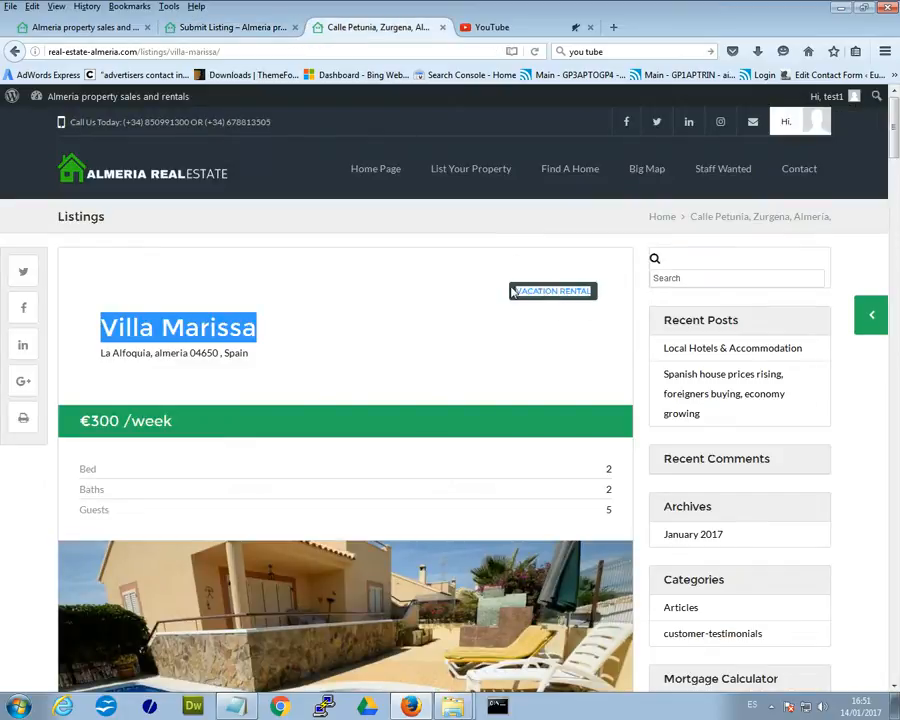
left_click(519, 312)
left_click_drag(593, 291, 513, 291)
left_click(519, 316)
left_click_drag(255, 355, 82, 357)
left_click(269, 381)
left_click_drag(517, 305, 589, 334)
left_click(583, 347)
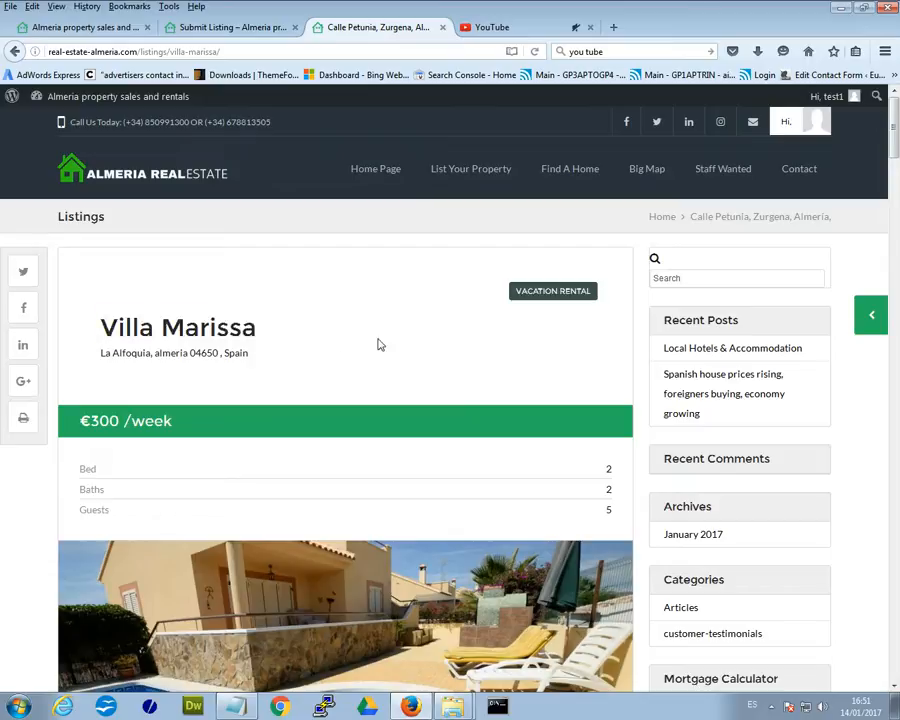
scroll(338, 368, "down", 3)
scroll(338, 366, "up", 3)
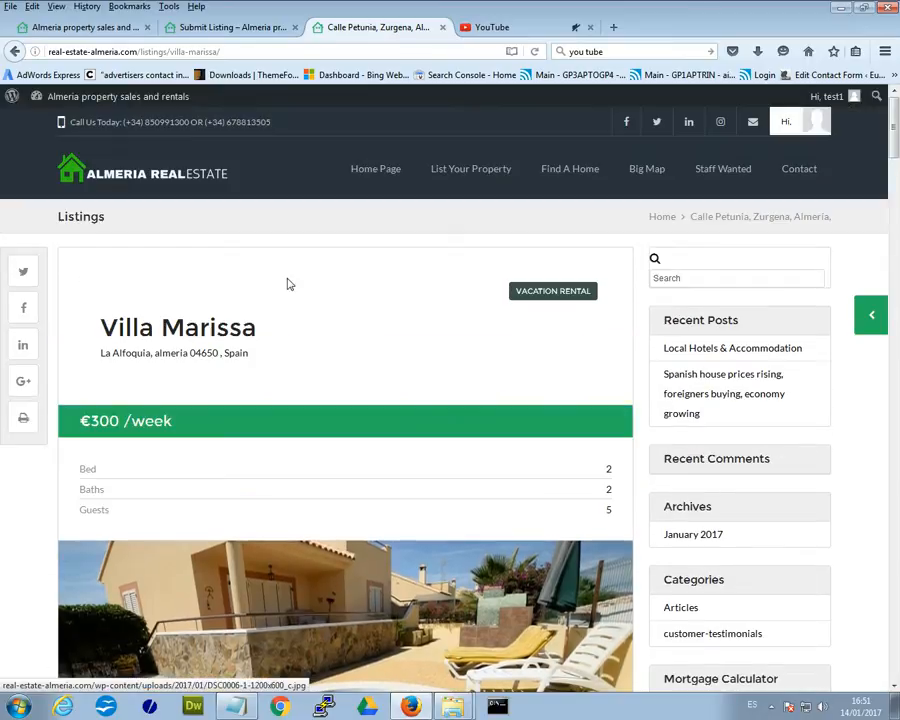
left_click(229, 30)
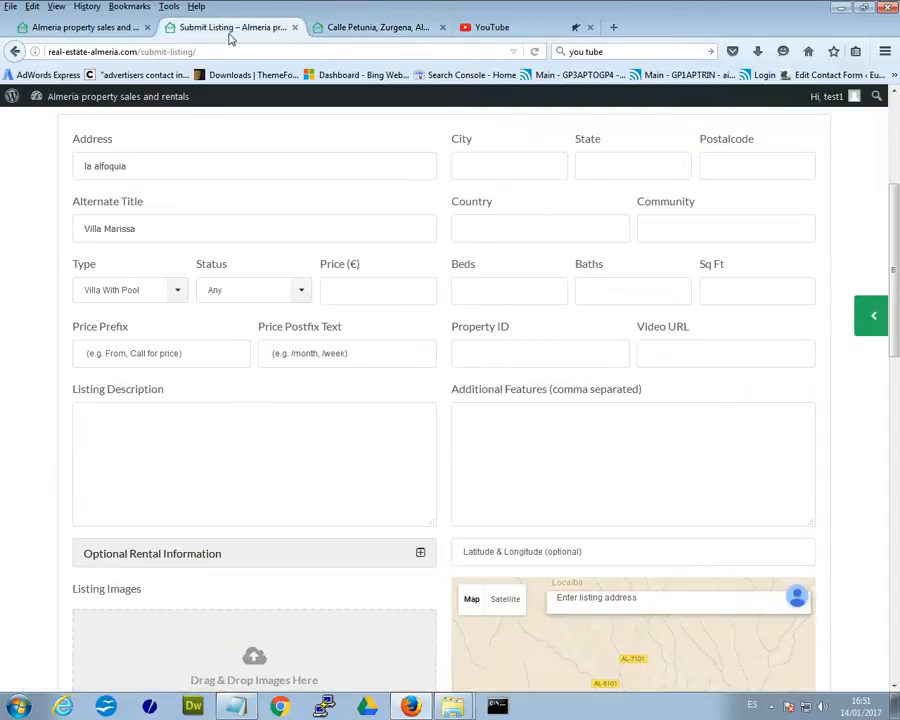
Set the listing to Vacation Rental at price 300 with a /week postfix, then reopen Villa Marissa's page.
left_click(305, 298)
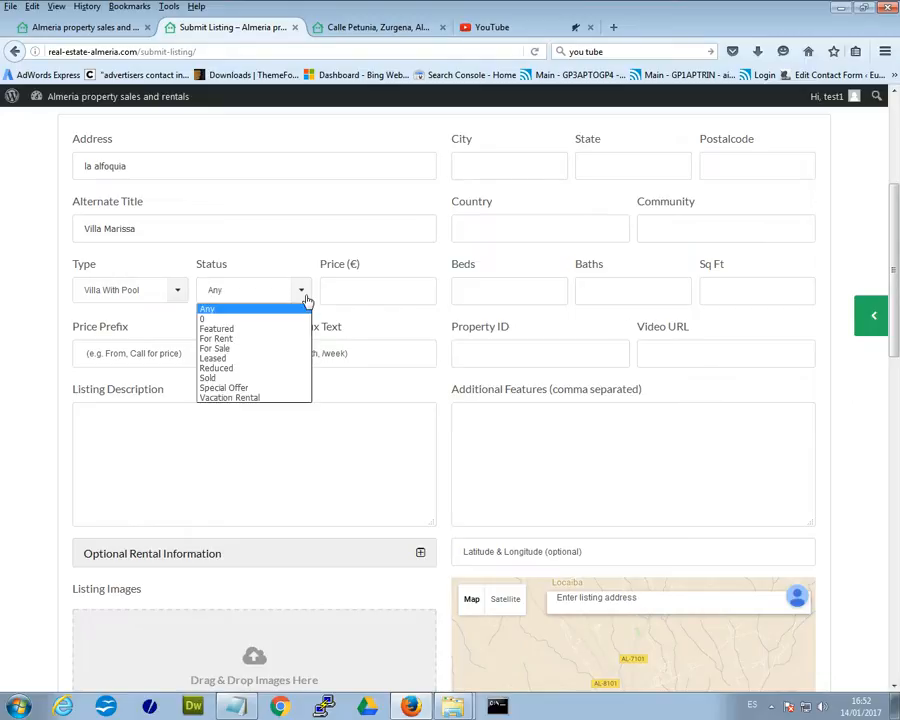
left_click(258, 397)
left_click(378, 295)
left_click(372, 311)
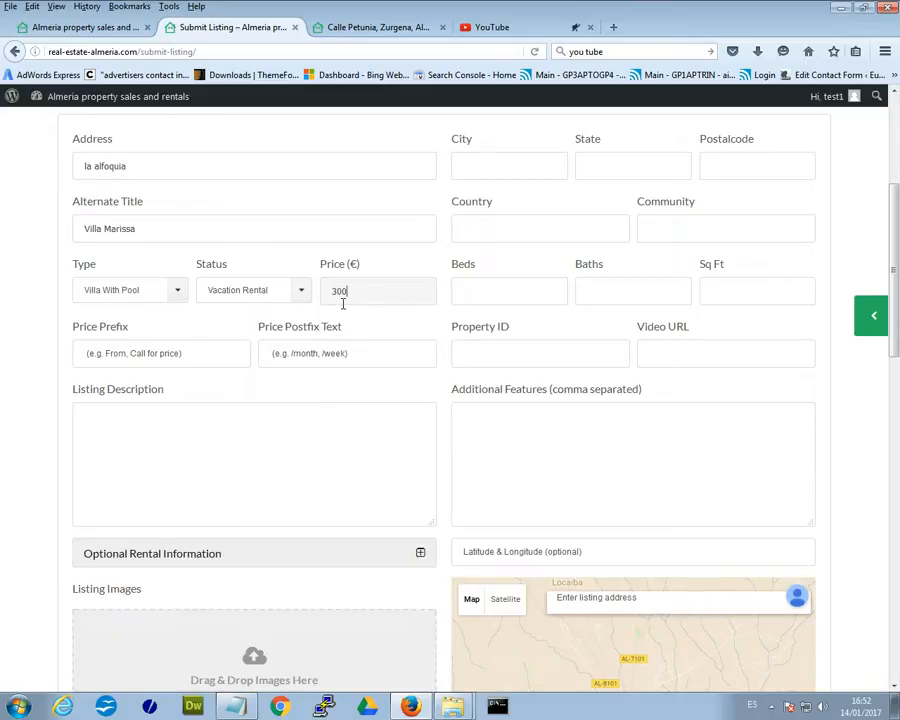
double_click(365, 293)
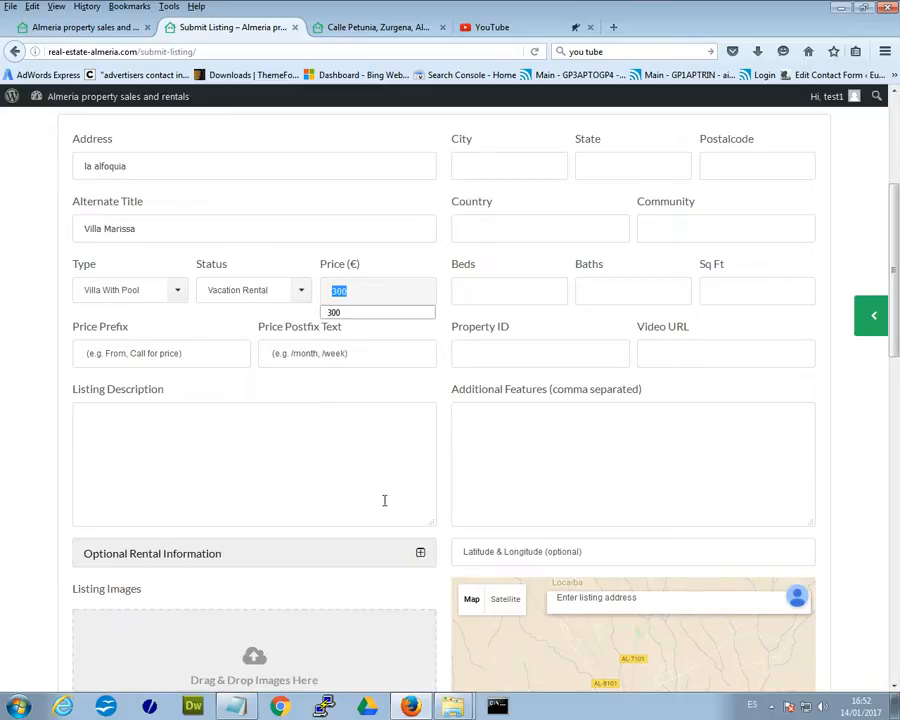
left_click(170, 350)
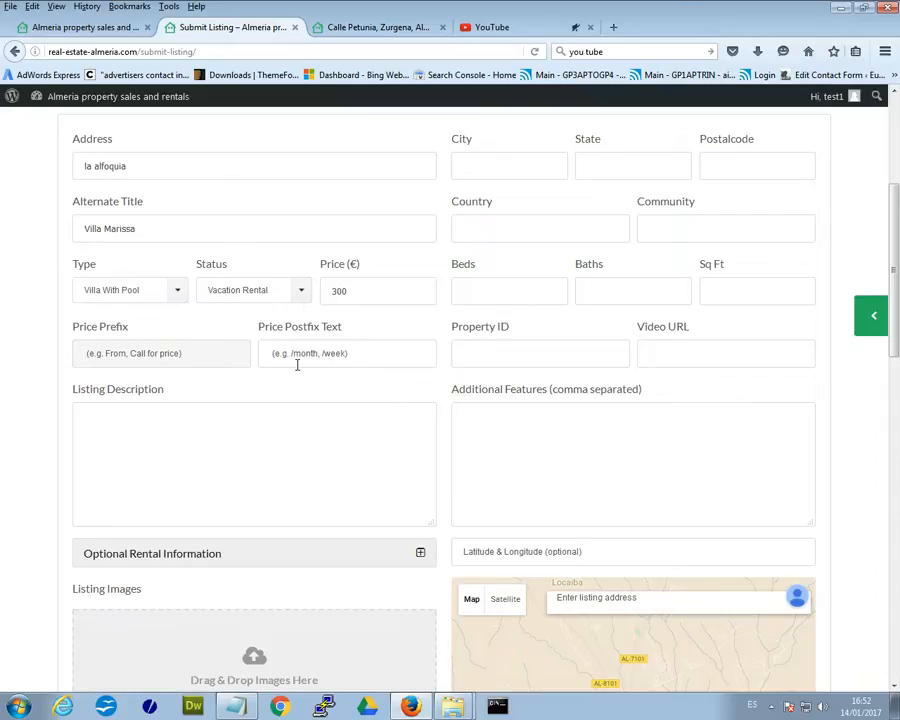
left_click(413, 362)
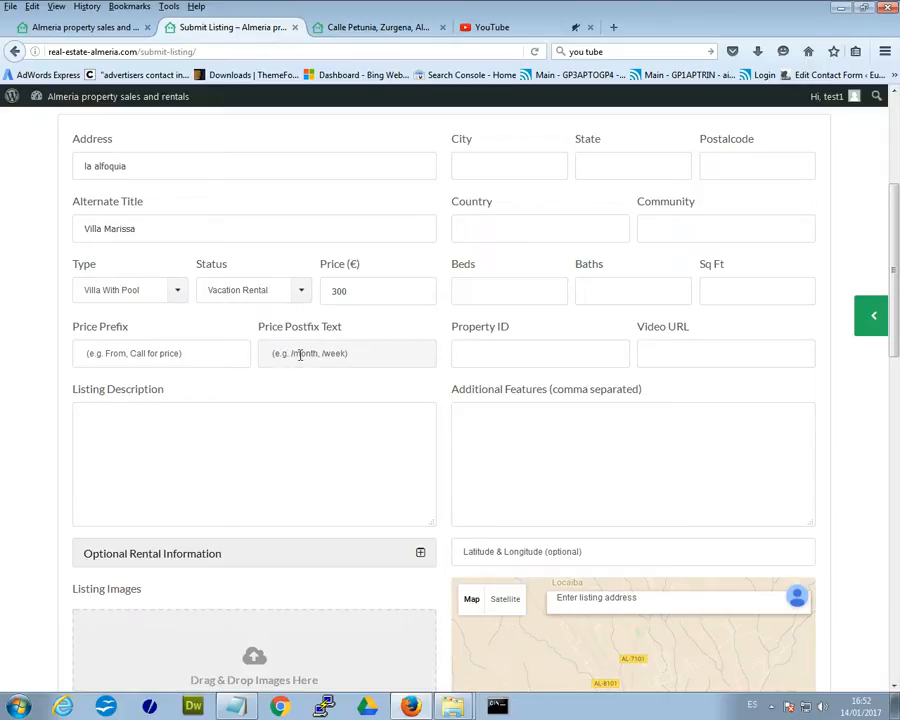
left_click(364, 352)
left_click(314, 373)
left_click(384, 27)
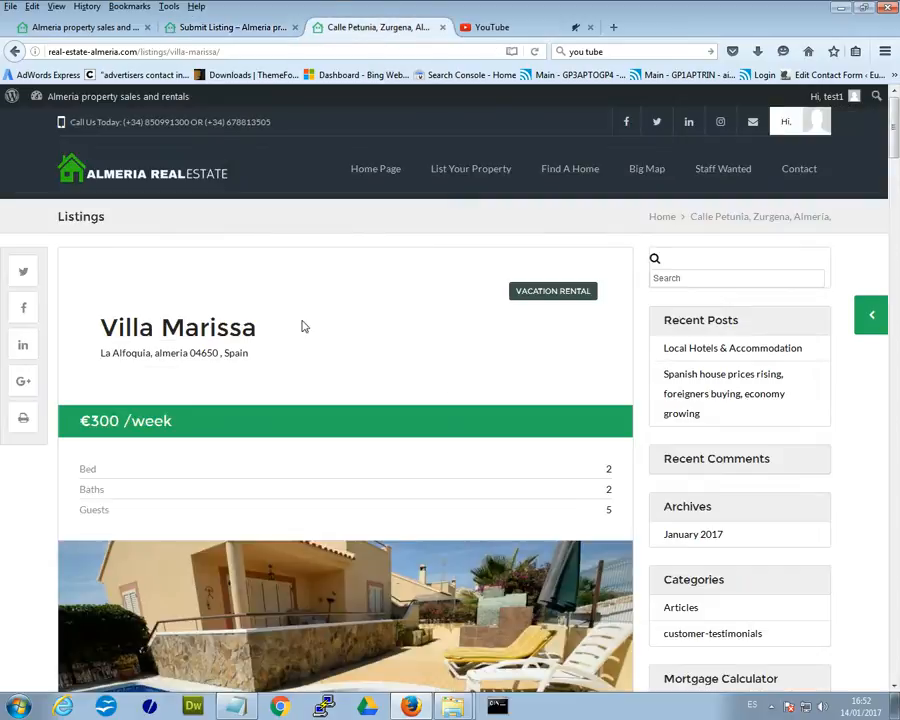
Select and copy the villa description from the live listing page, then switch to Notepad.
scroll(290, 322, "down", 10)
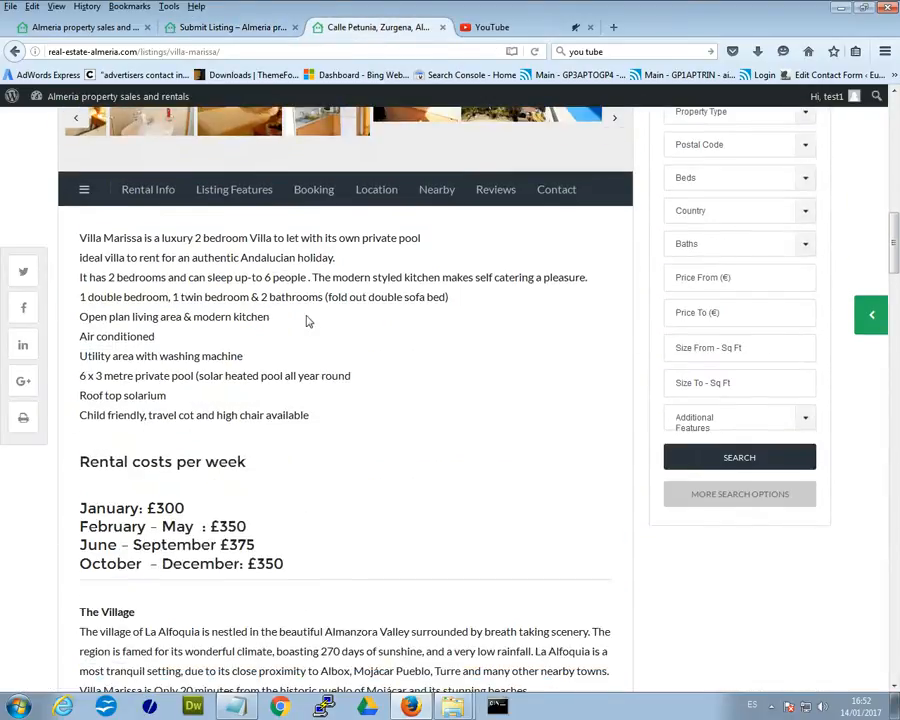
left_click_drag(315, 416, 101, 230)
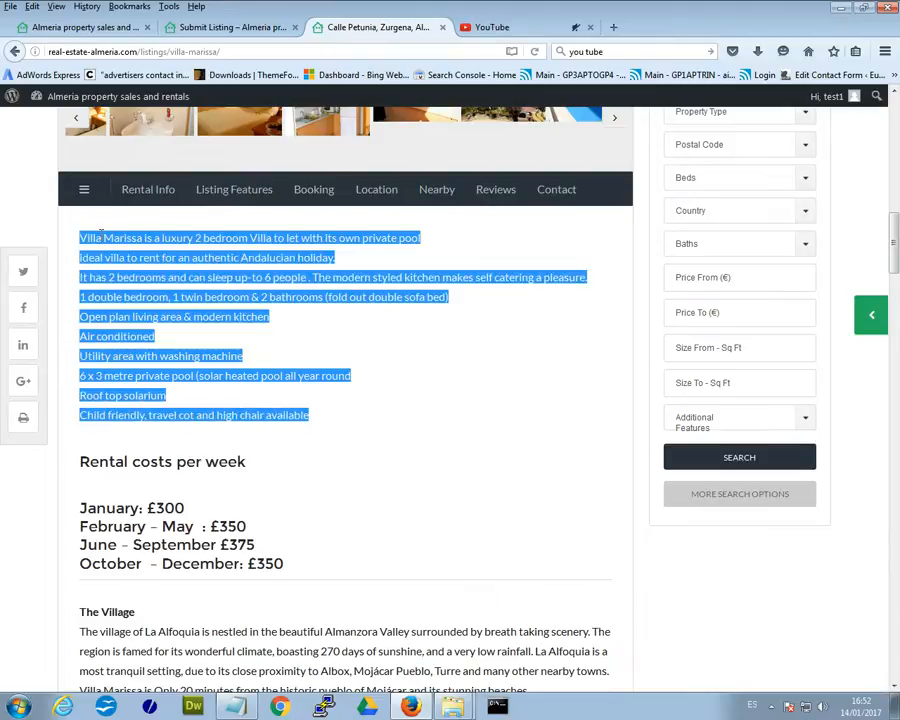
right_click(116, 234)
key("Escape")
key("alt+Tab")
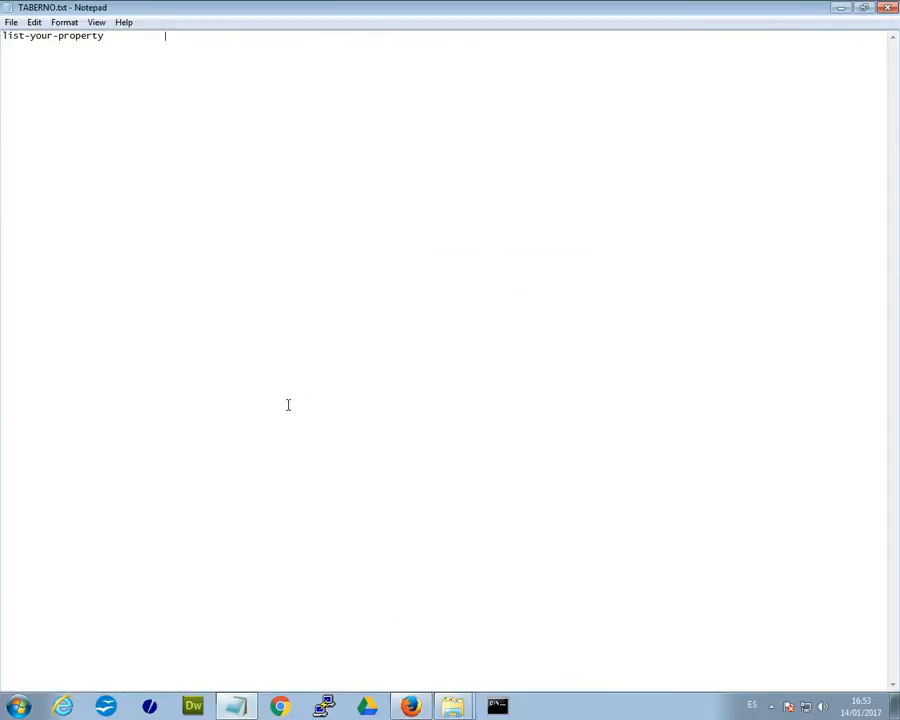
Paste the description over the list-your-property line in TABERNO.txt, recopy it, and minimize Notepad.
left_click_drag(172, 85, 3, 43)
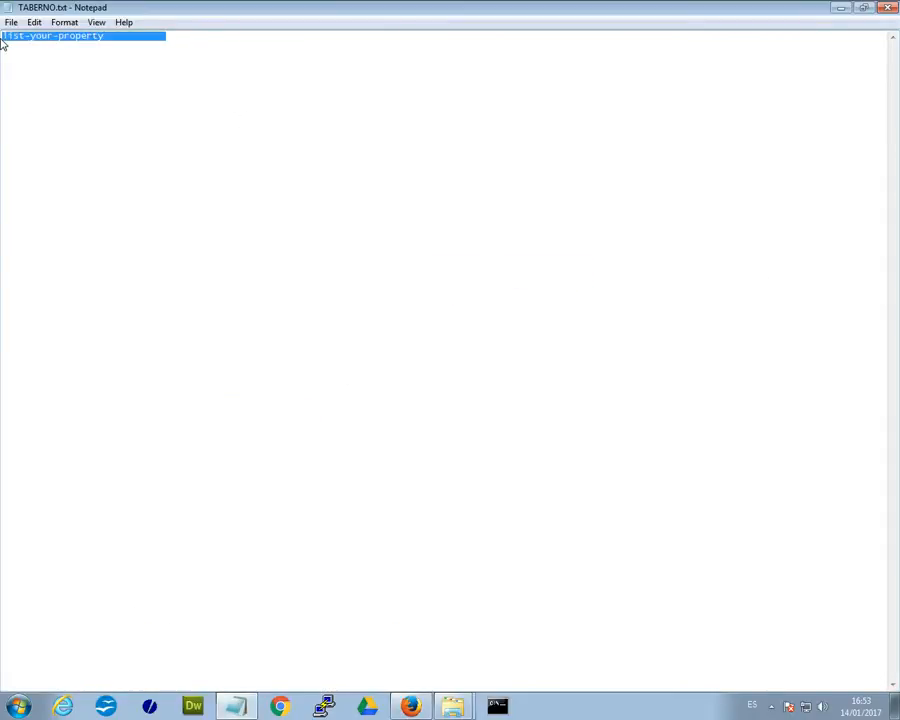
type("Villa Marissa is a luxury 2 bedroom villa to let with its own private pool Ideal villa to rent for an authentic Andalucian holiday. It has 2 bedrooms and can sleep up-to 6 people . The modern styled kitchen makes self catering a pleasure. 1 double bedroom, 1 twin bedroom & 2 bathrooms (fold out double sofa bed) Open plan living area & modern kitchen Air conditioned Utility area with washing machine 6 x 3 metre private pool (solar heated pool all year round Roof top solarium Child friendly, travel cot and high chair available")
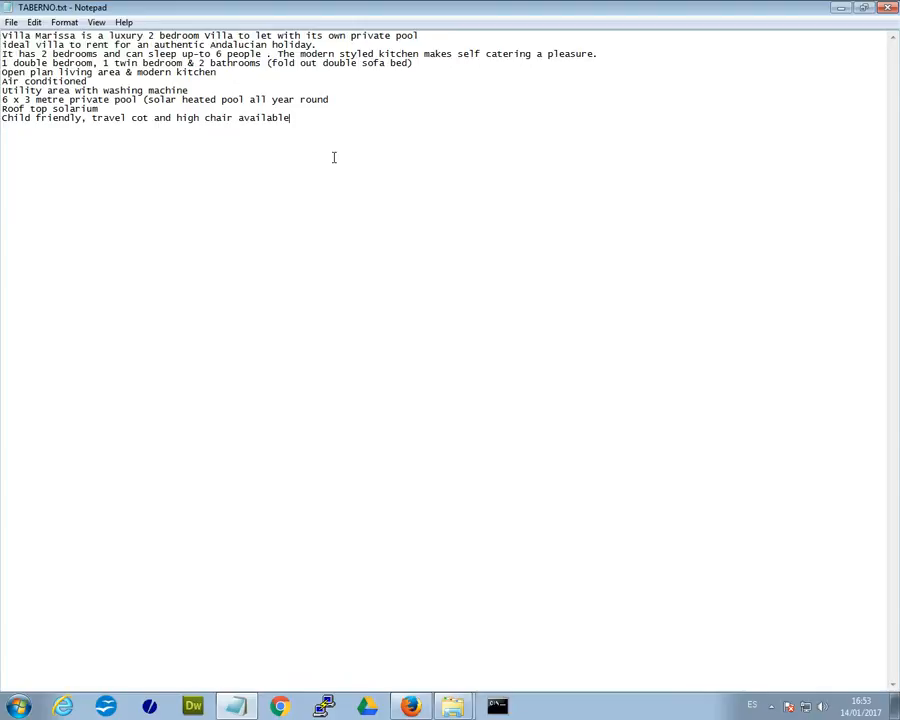
left_click_drag(320, 128, 6, 30)
right_click(10, 37)
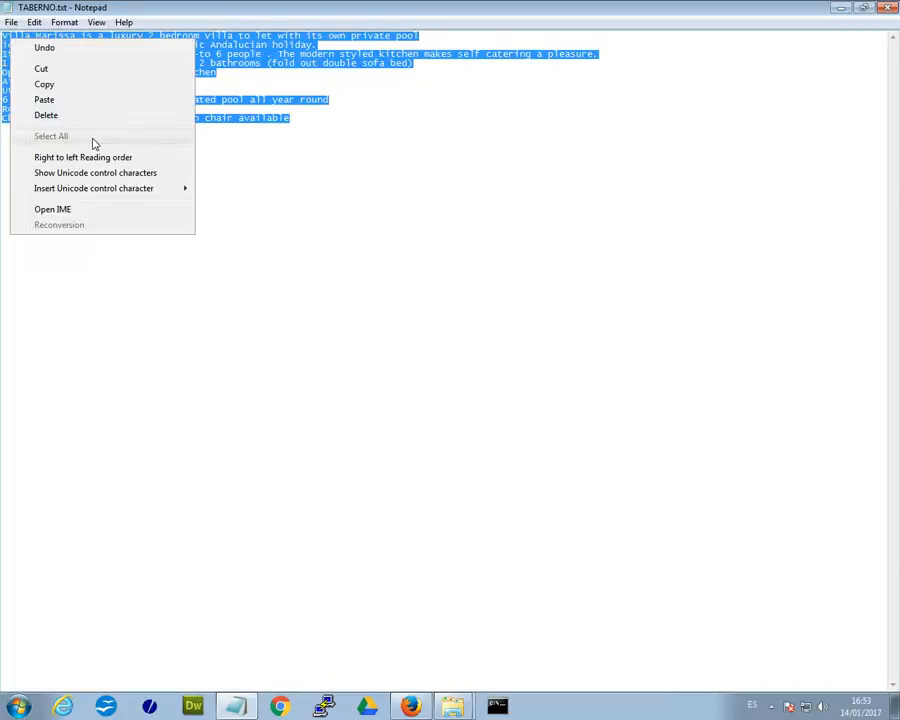
left_click(72, 86)
left_click(842, 7)
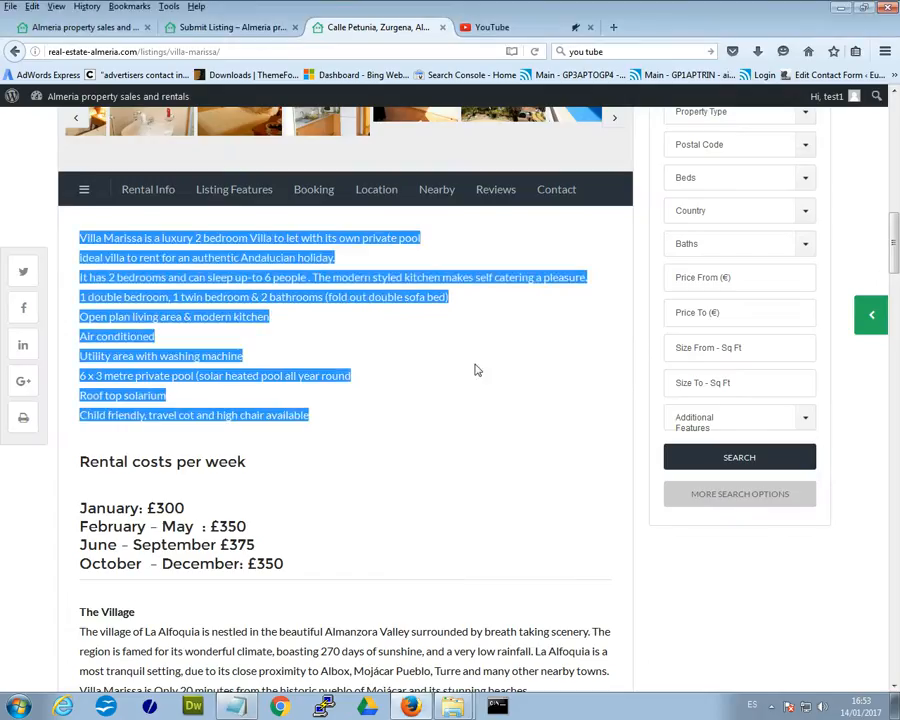
Paste the copied Villa Marissa description into the Submit Listing form's Listing Description box.
left_click(232, 27)
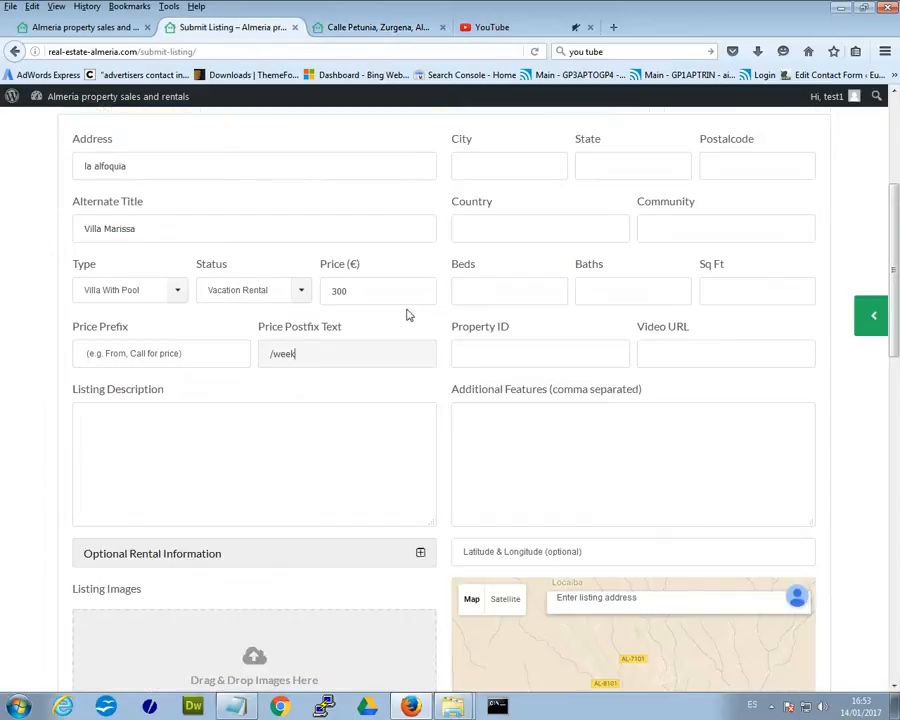
right_click(118, 420)
left_click(180, 488)
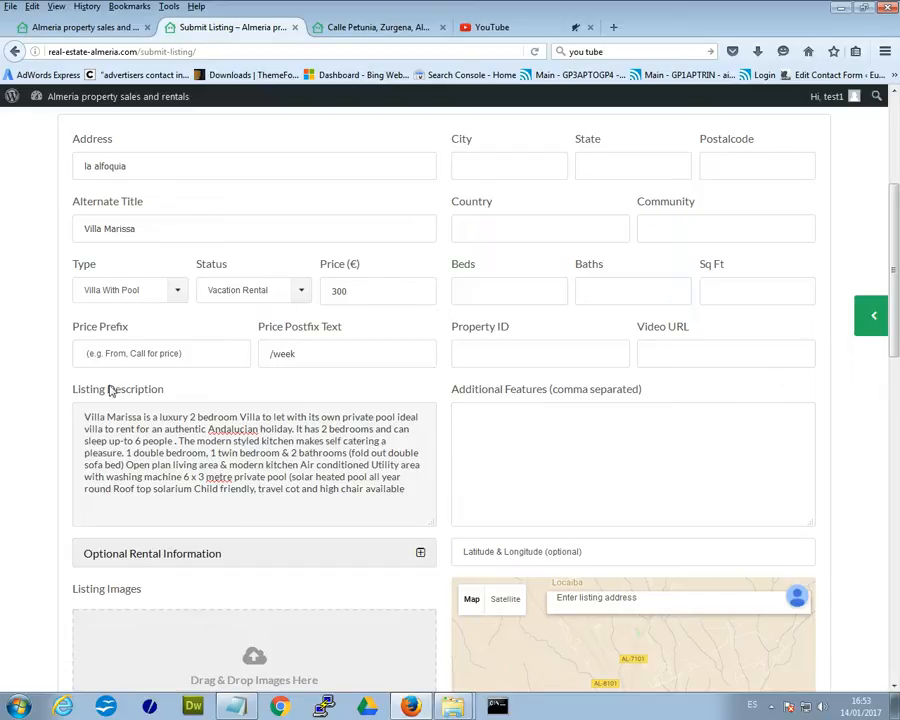
scroll(373, 469, "down", 3)
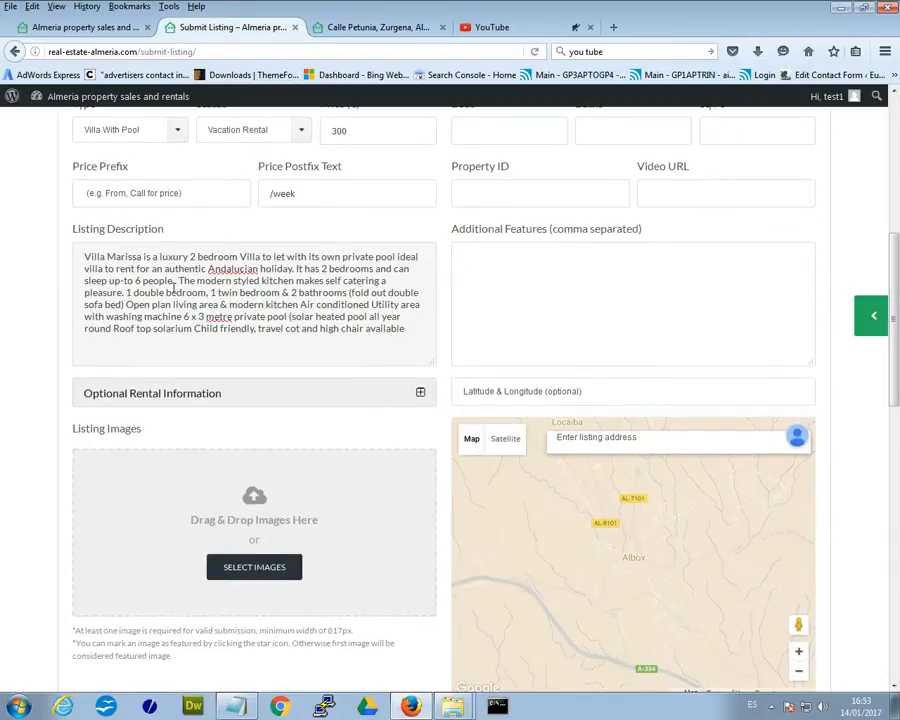
scroll(281, 339, "up", 1)
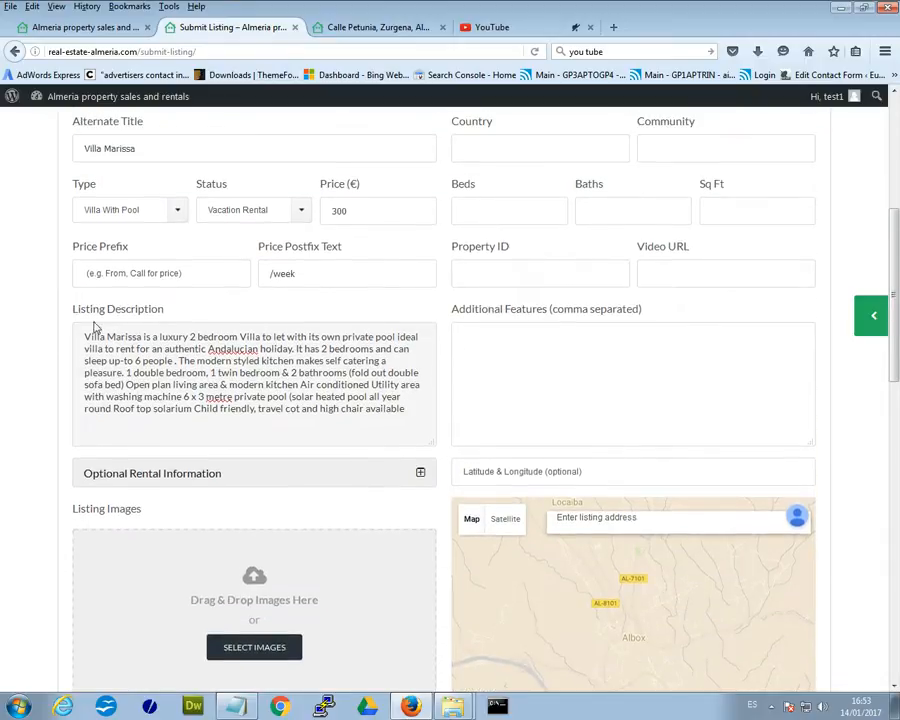
left_click_drag(178, 316, 128, 384)
left_click(224, 327)
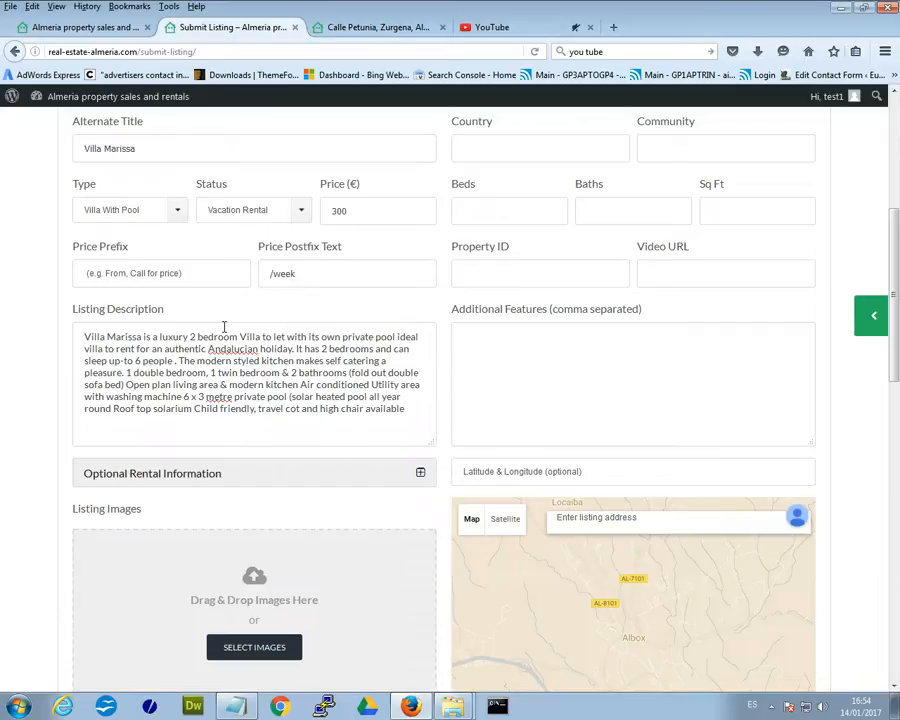
left_click(370, 30)
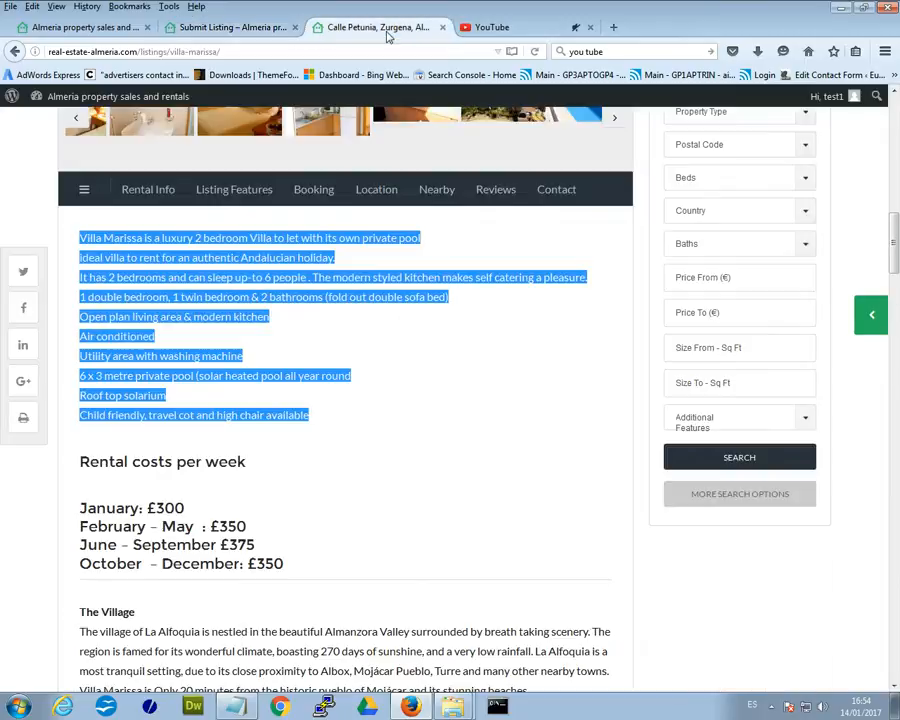
scroll(356, 466, "down", 3)
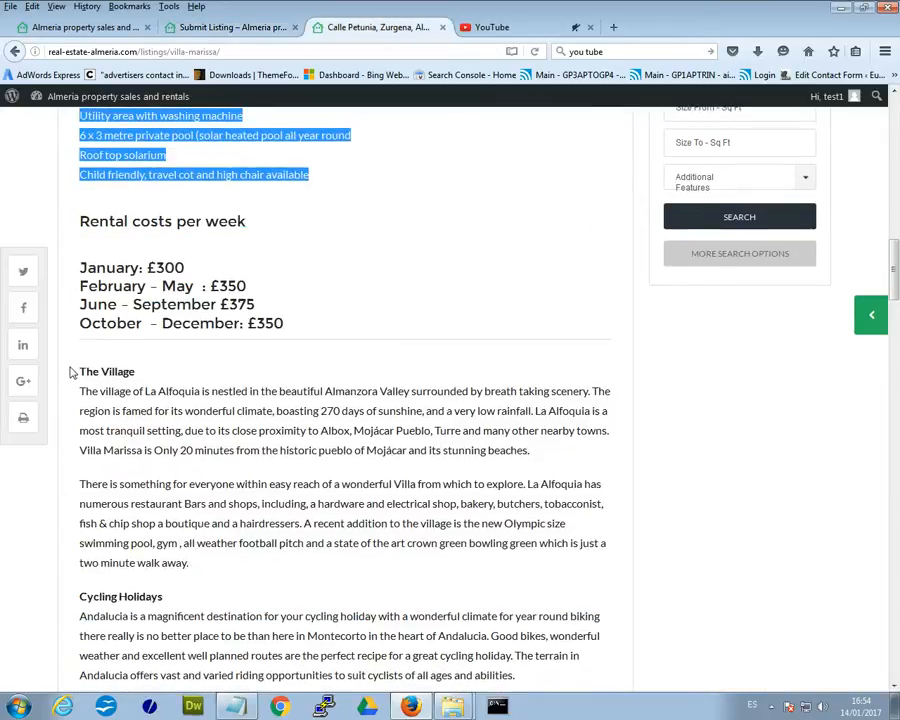
left_click_drag(85, 370, 311, 565)
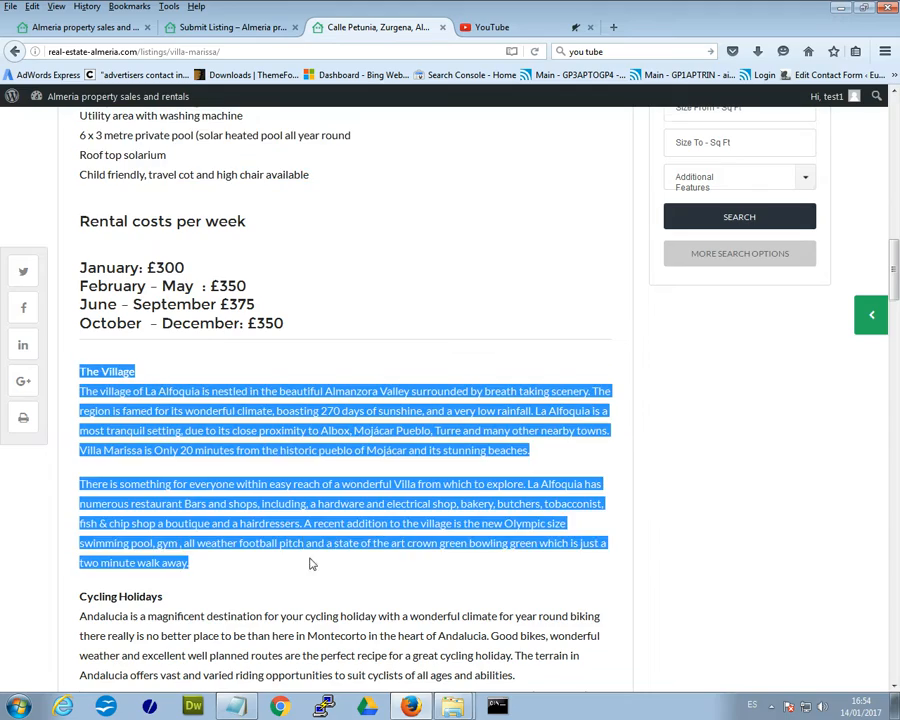
scroll(313, 562, "down", 3)
scroll(313, 555, "down", 3)
scroll(283, 534, "up", 10)
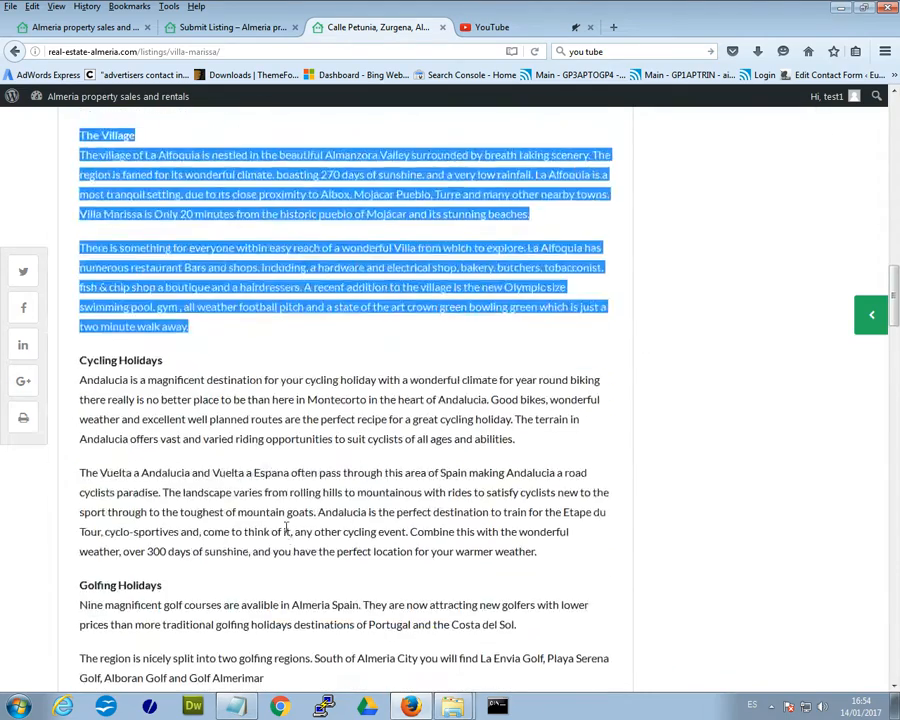
scroll(286, 530, "down", 8)
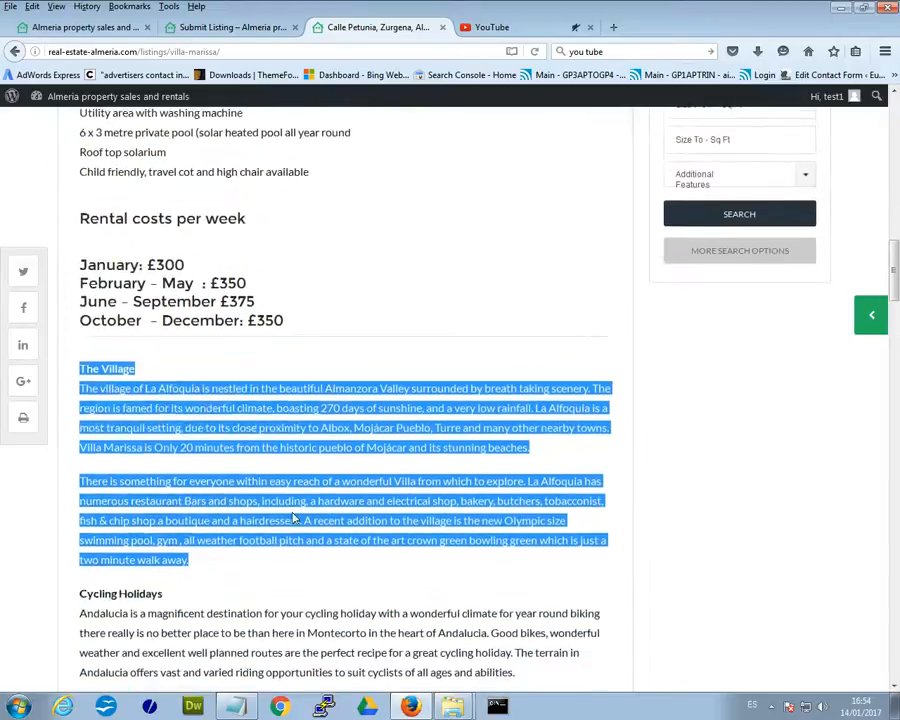
left_click(225, 30)
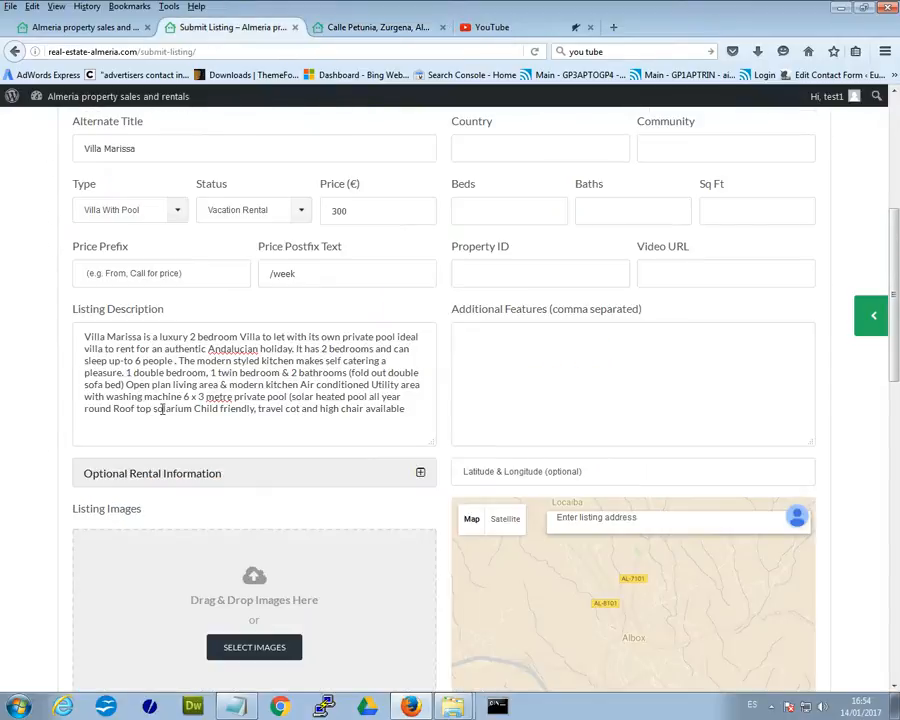
left_click(415, 409)
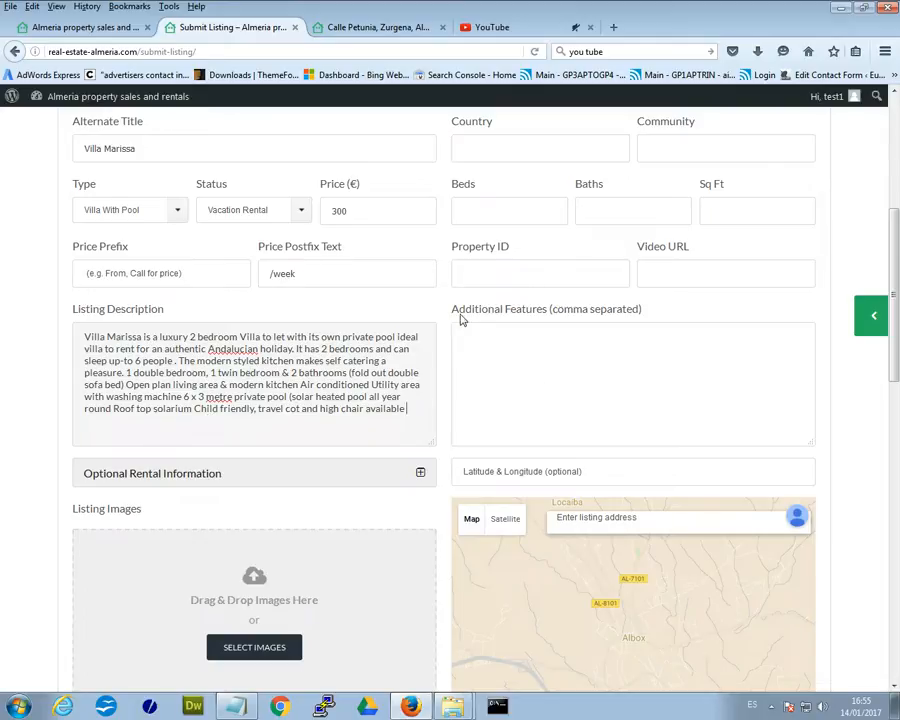
left_click_drag(450, 310, 588, 326)
left_click(597, 329)
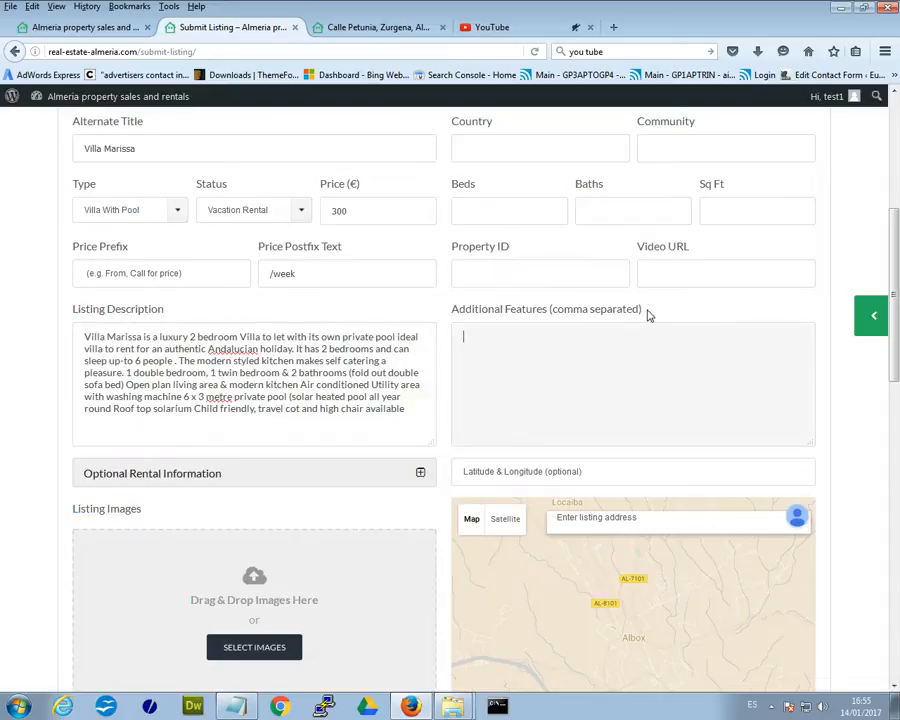
left_click_drag(646, 312, 575, 312)
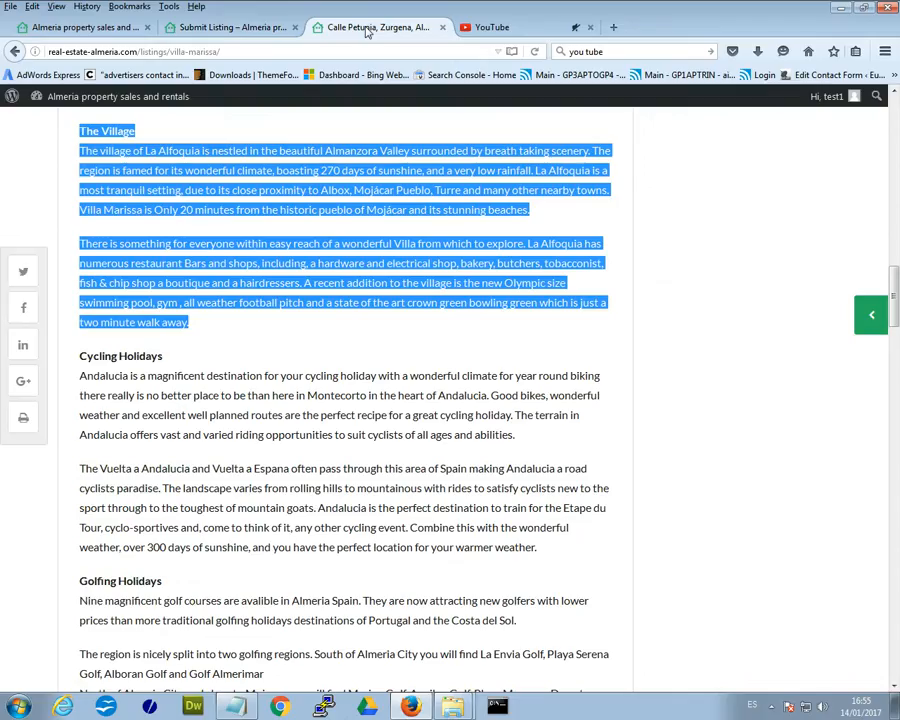
left_click(378, 27)
scroll(270, 393, "down", 6)
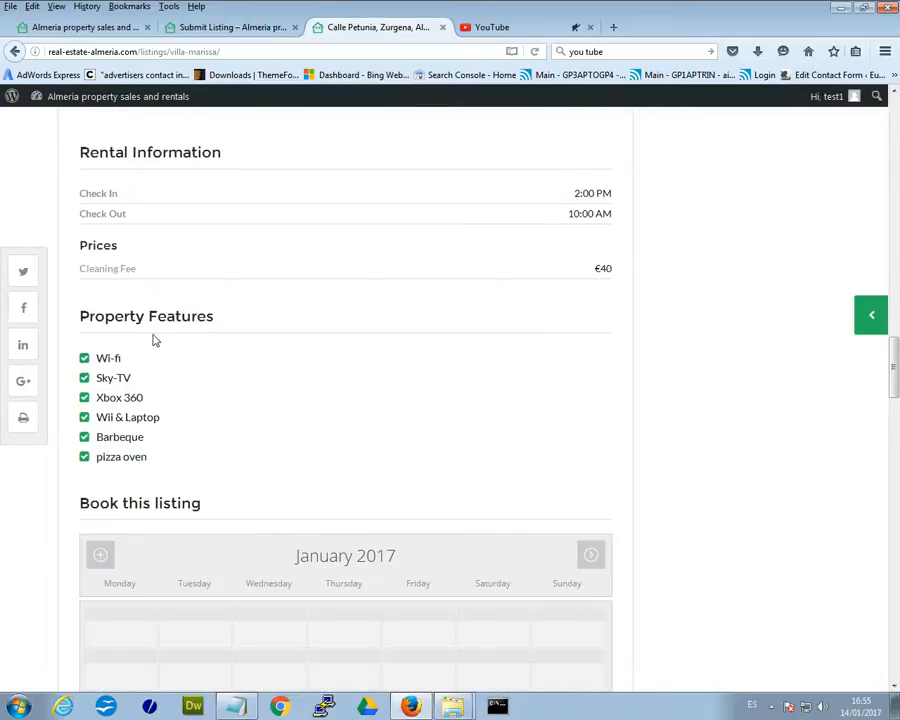
left_click_drag(80, 316, 225, 329)
left_click_drag(146, 478, 90, 357)
left_click(158, 383)
left_click(228, 27)
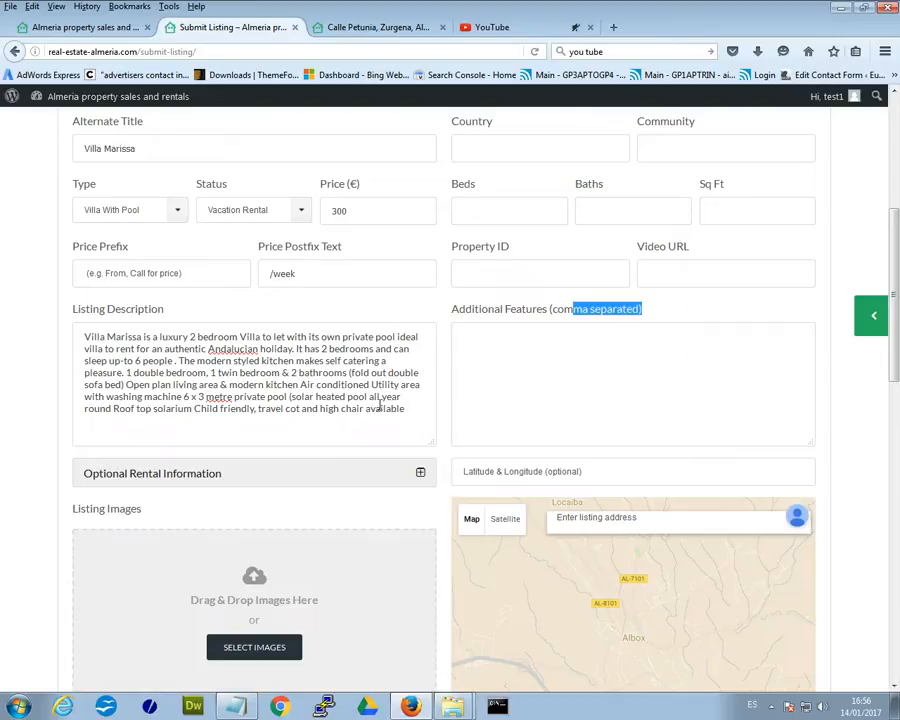
left_click_drag(369, 385, 300, 385)
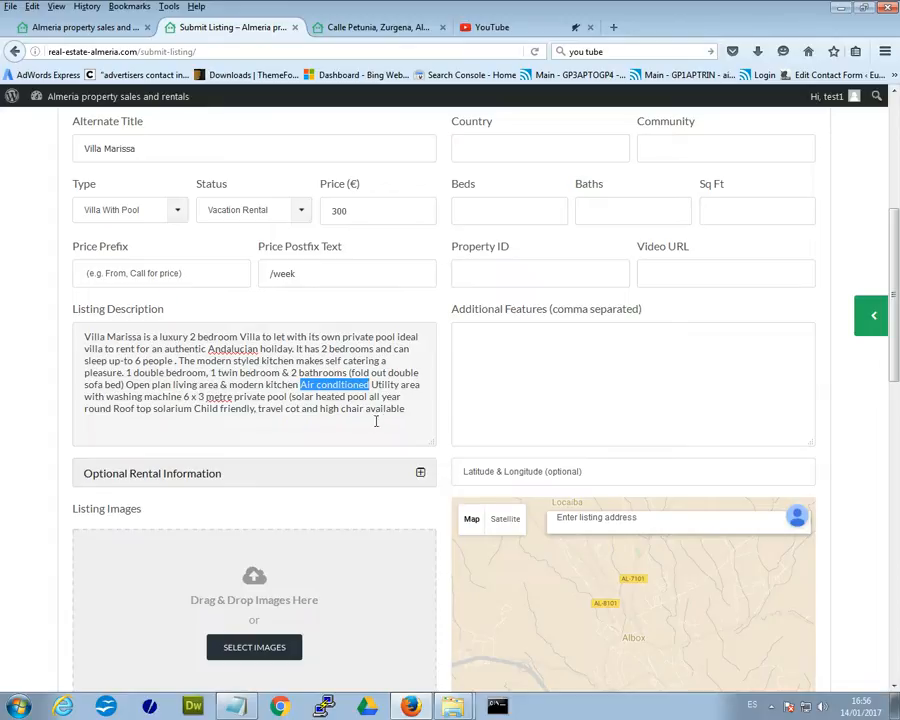
left_click(222, 372)
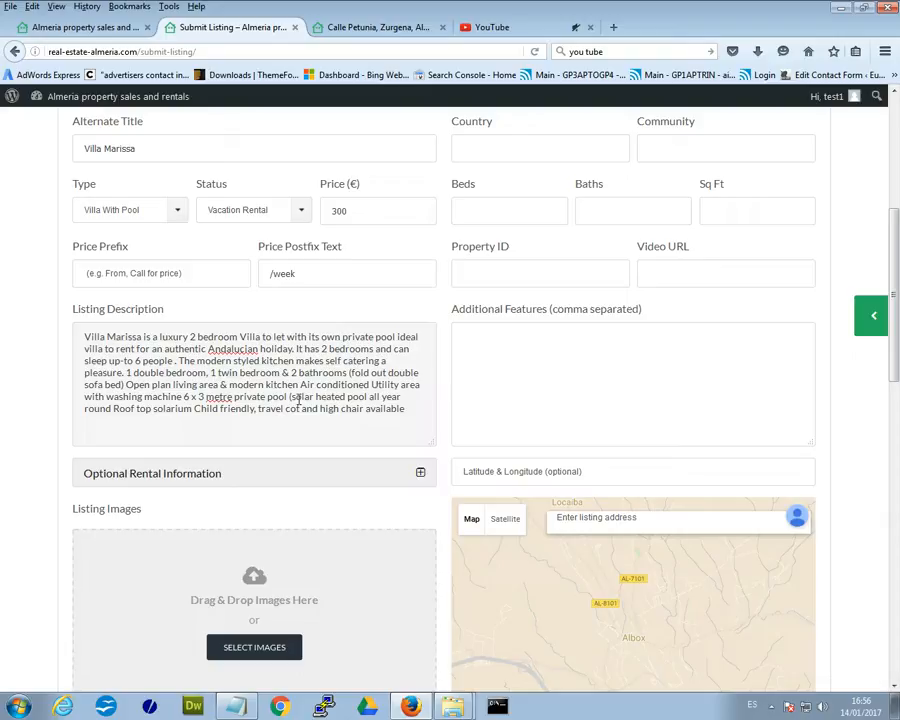
left_click(479, 347)
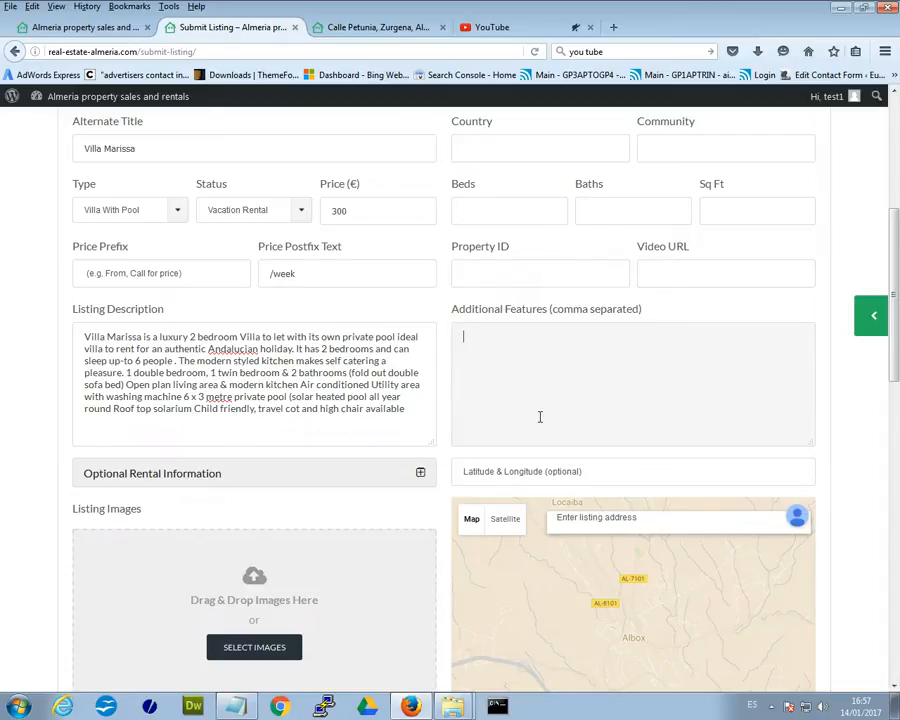
scroll(218, 463, "down", 2)
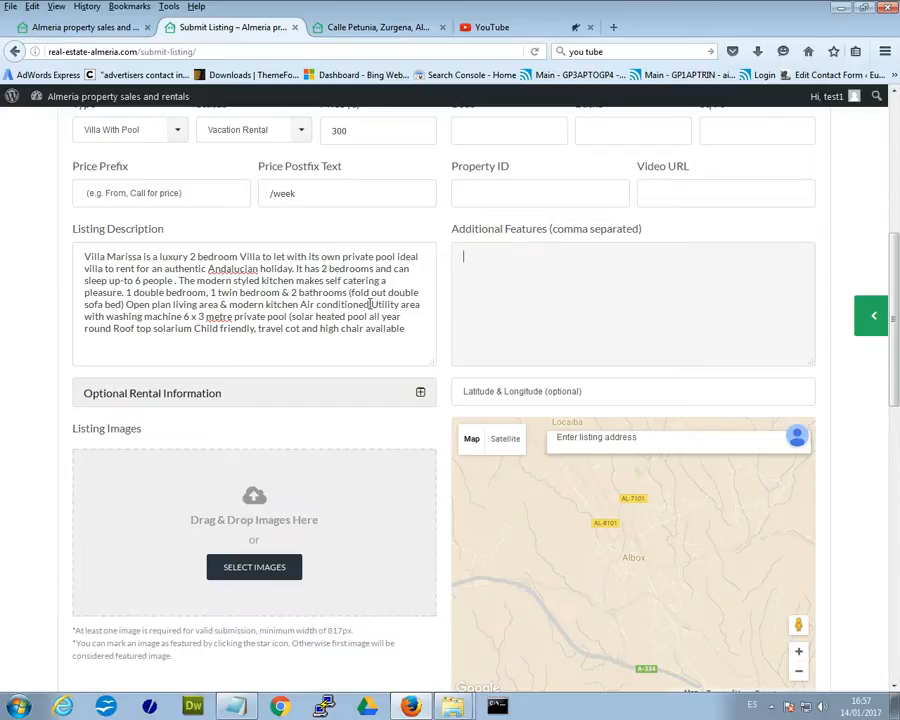
Paste 'Air conditioned' from the description into Additional Features three times, with commas.
left_click_drag(369, 306, 299, 306)
key("ctrl+c")
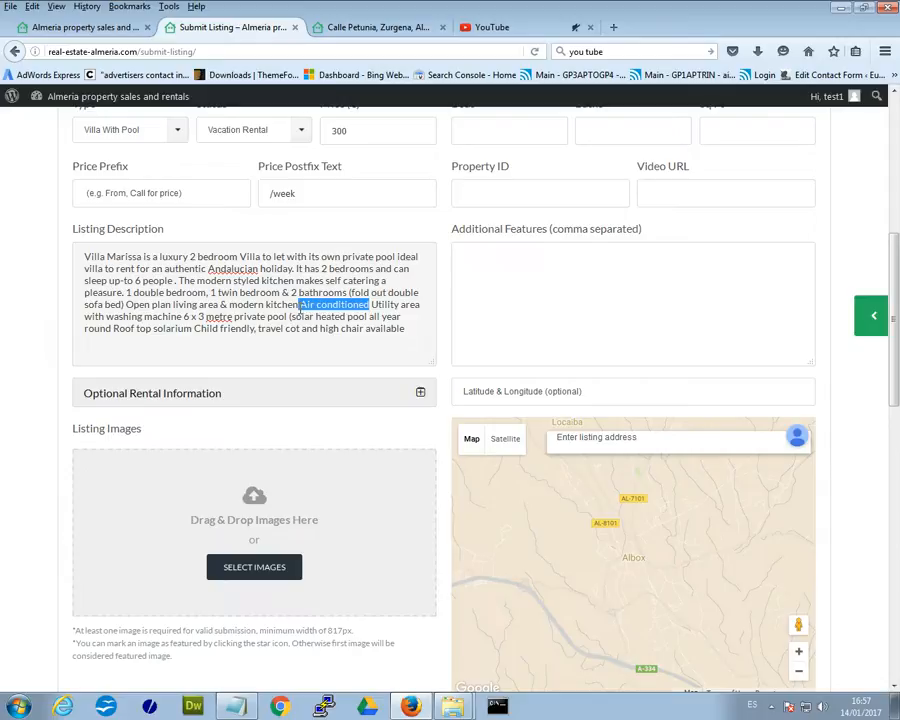
left_click(478, 276)
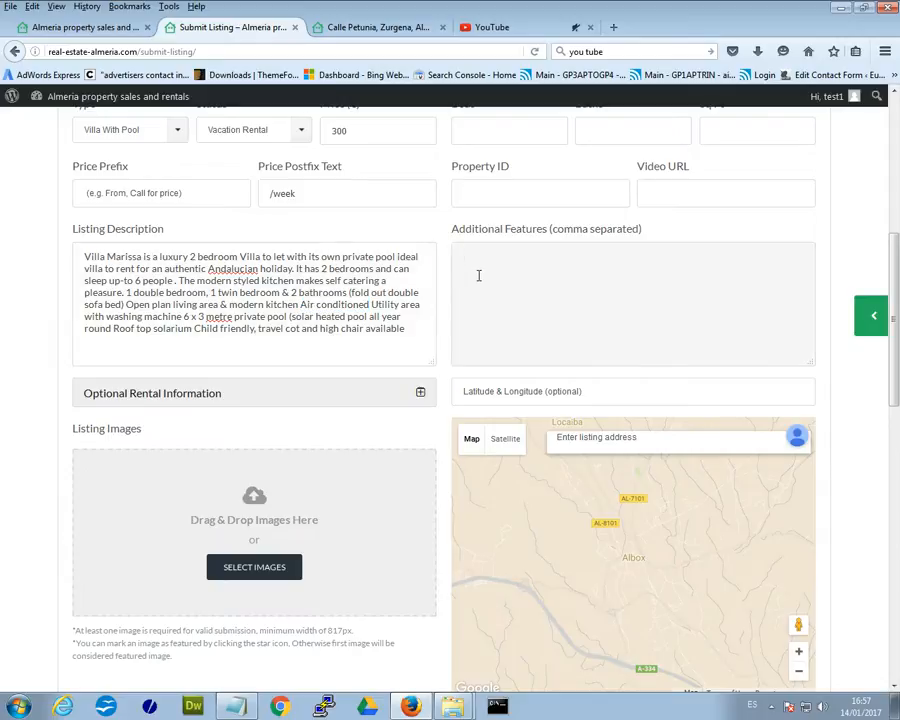
key("ctrl+v")
type(",")
key("ctrl+v")
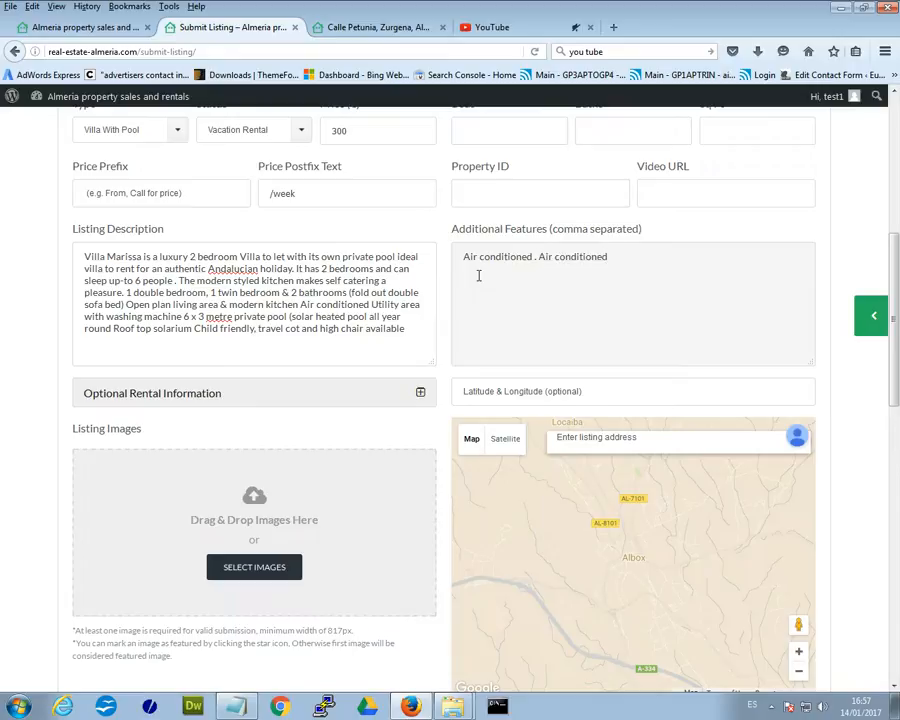
key("ctrl+v")
type(",")
scroll(311, 309, "down", 2)
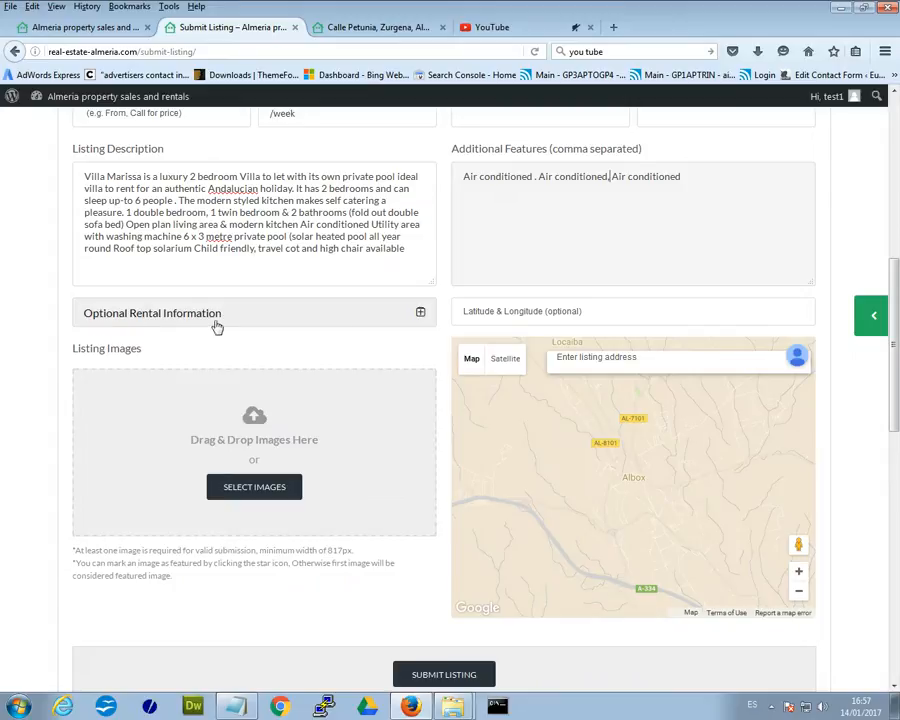
Expand Optional Rental Information and set 5 maximum guests and a 7-day minimum stay.
left_click(420, 316)
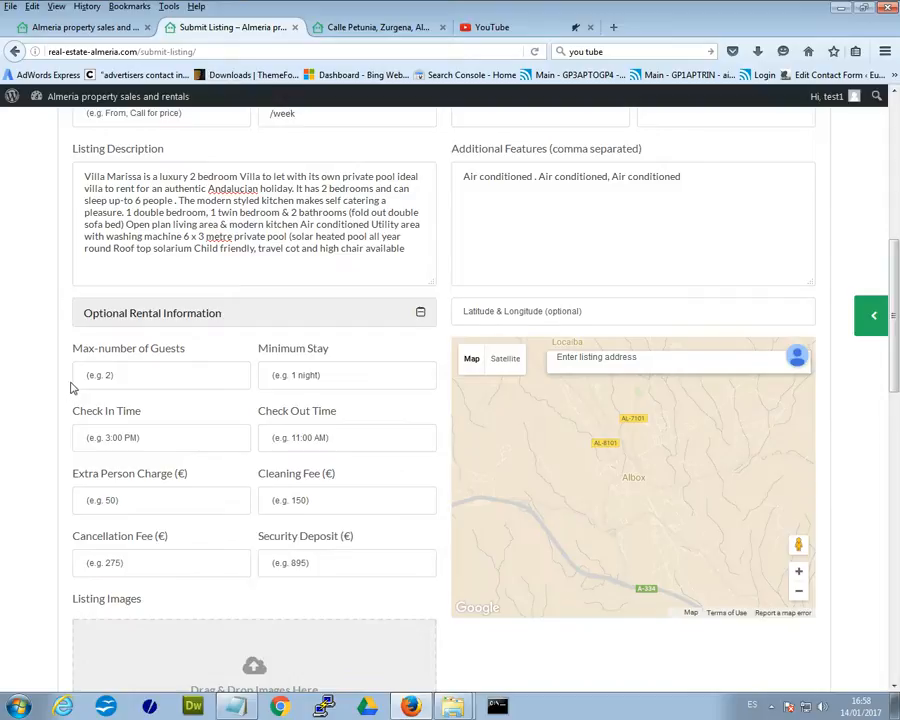
scroll(72, 388, "down", 3)
left_click(112, 214)
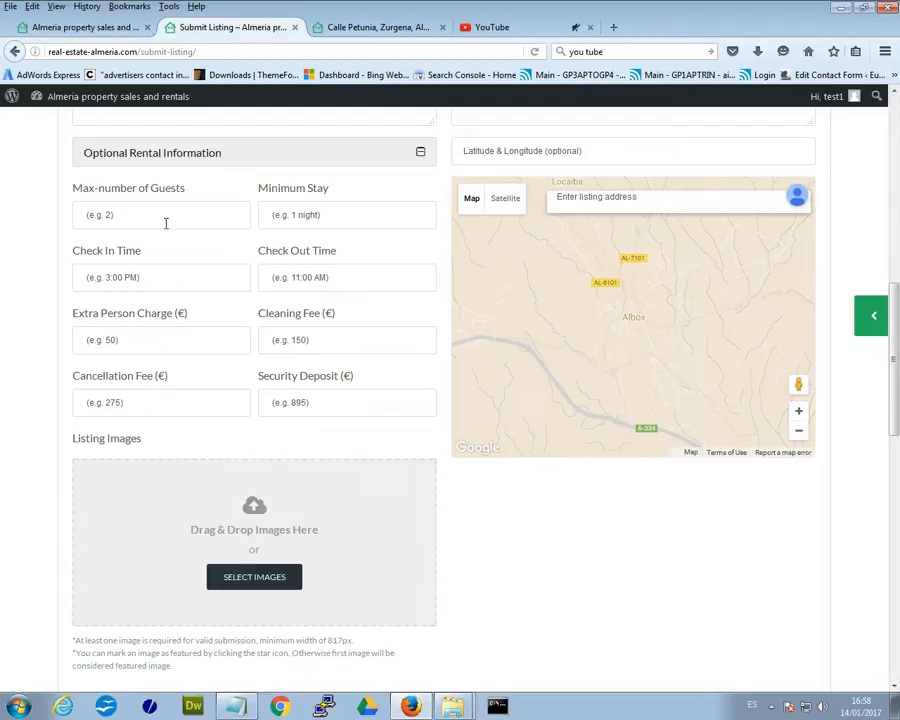
left_click(150, 218)
left_click(136, 218)
left_click(113, 236)
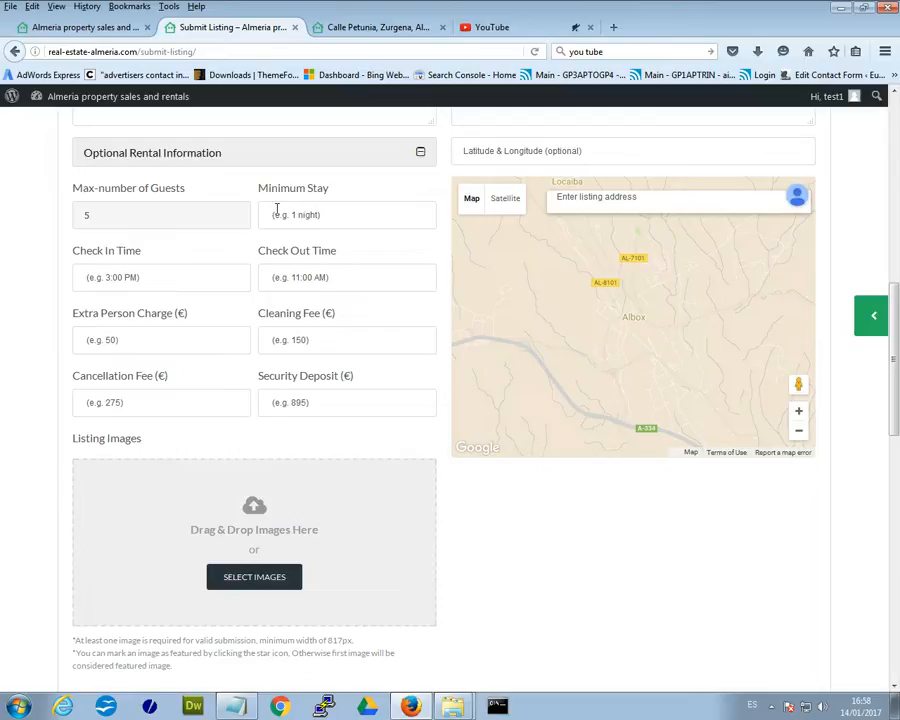
left_click(300, 216)
left_click(300, 216)
left_click(282, 234)
Set check-in to 2:00pm, check-out to 10:00am and the cleaning fee to 40.
left_click(137, 277)
left_click(137, 277)
left_click(226, 298)
left_click(300, 277)
left_click(300, 277)
left_click(300, 299)
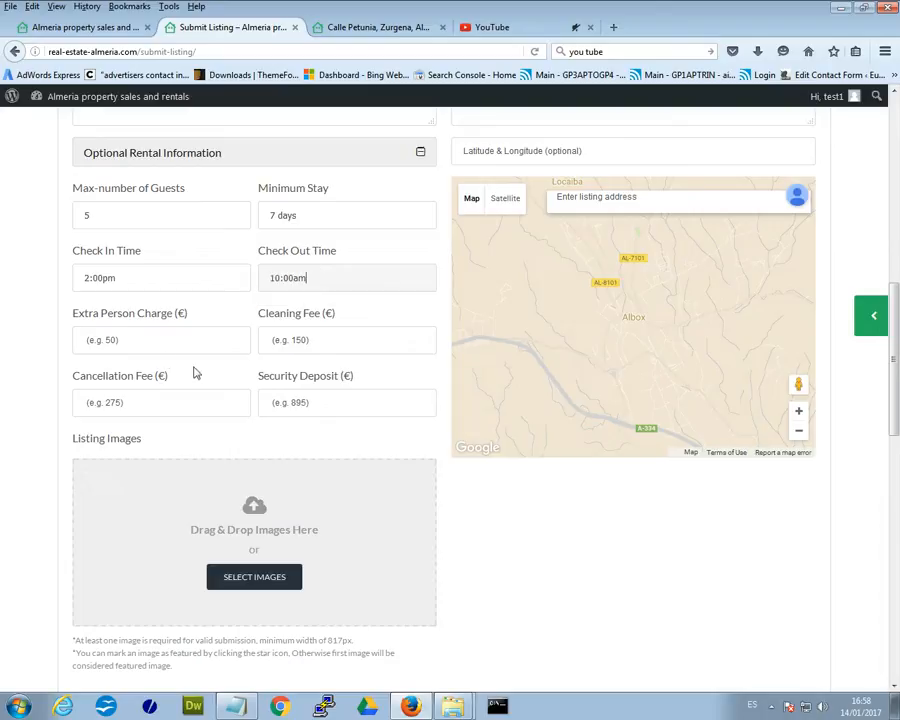
left_click(148, 344)
left_click(309, 341)
type("40")
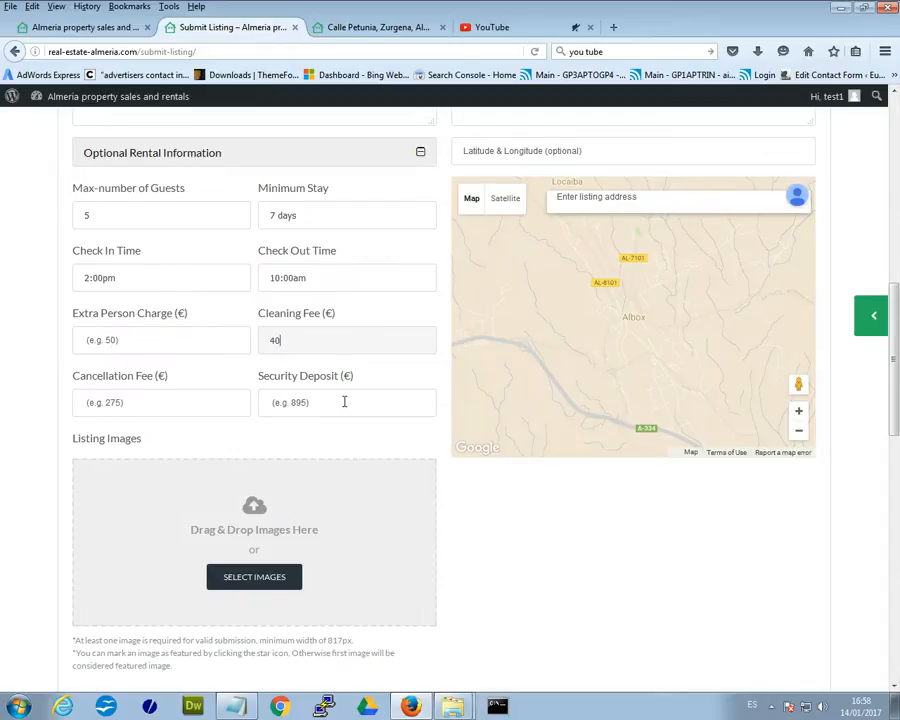
scroll(346, 404, "down", 3)
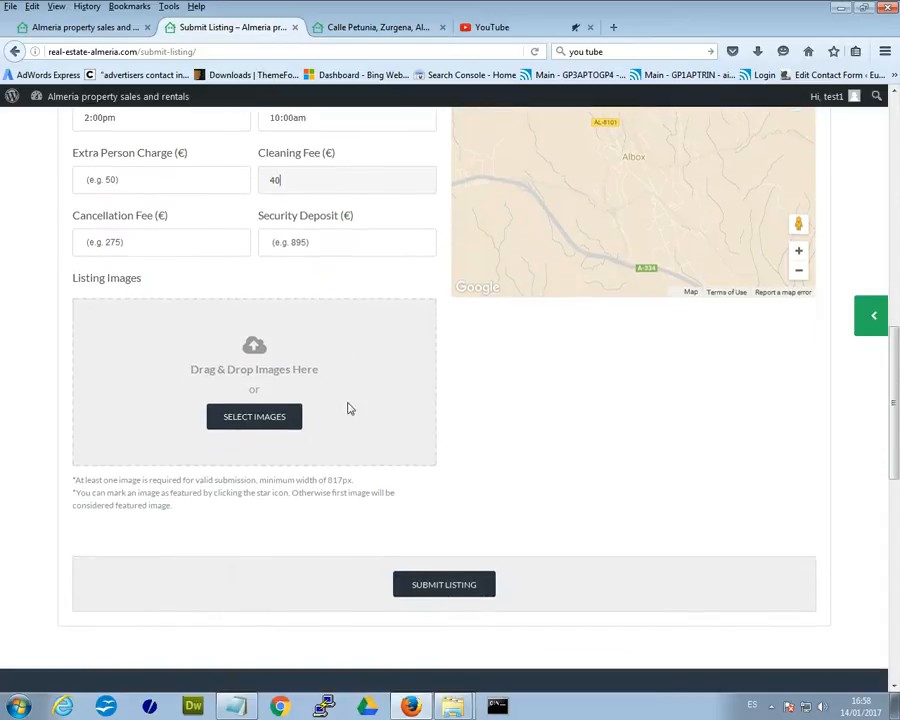
Upload DSC0001, DSC0002 and DSC0003 (1200x600_c.jpg) as the listing images.
left_click(249, 419)
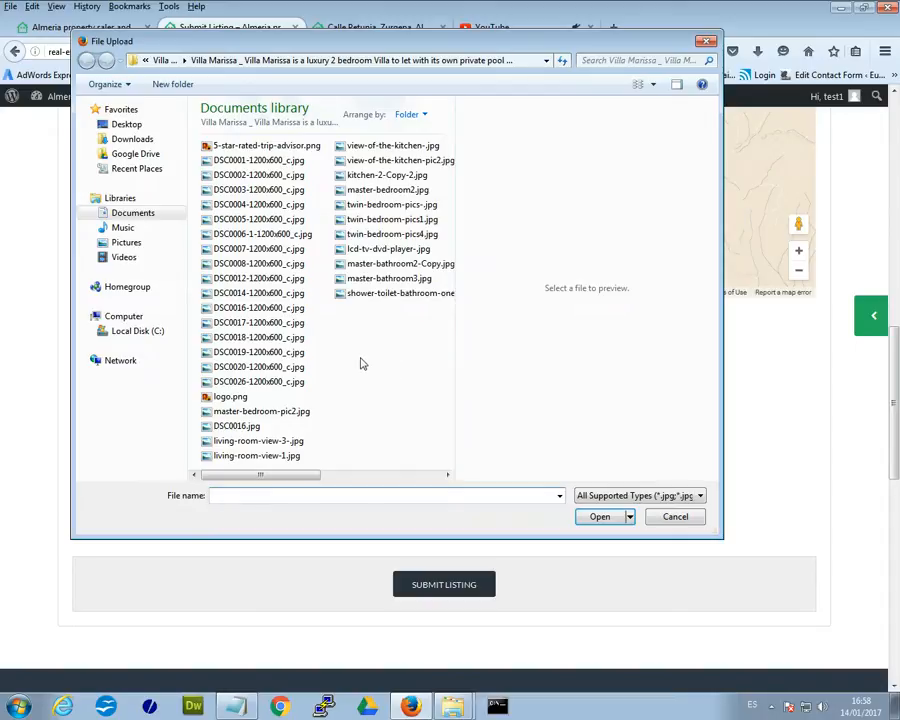
left_click_drag(322, 165, 246, 391)
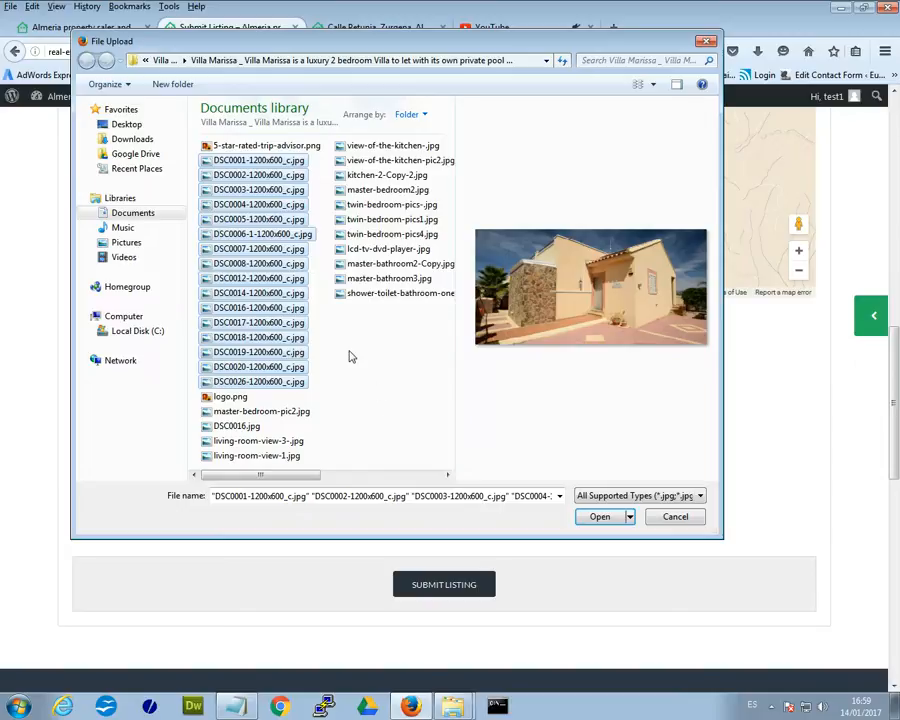
left_click(265, 161)
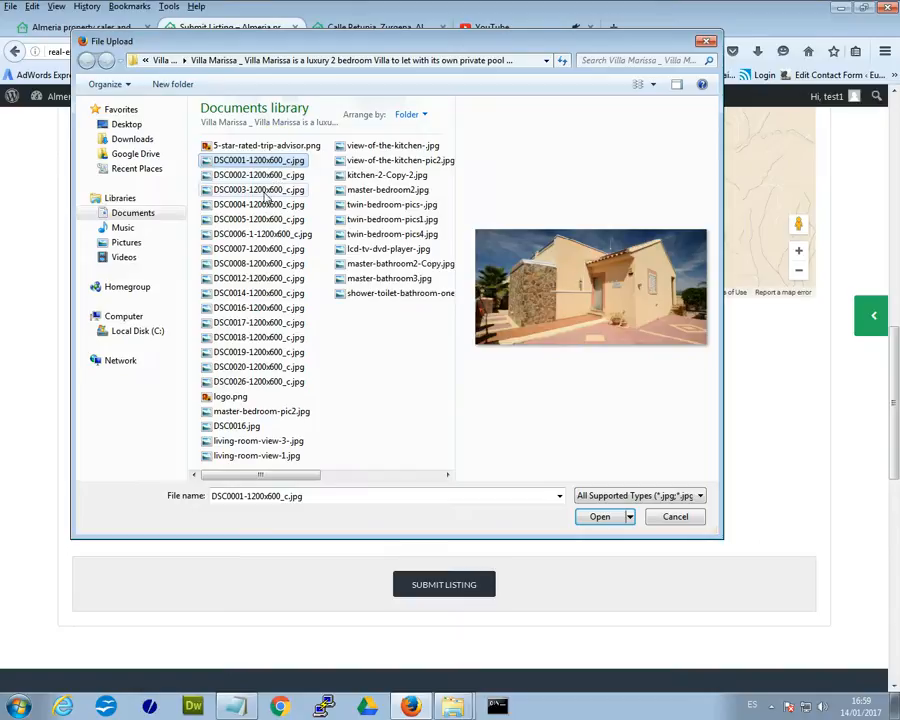
left_click(288, 191, "ctrl")
left_click(265, 175, "ctrl")
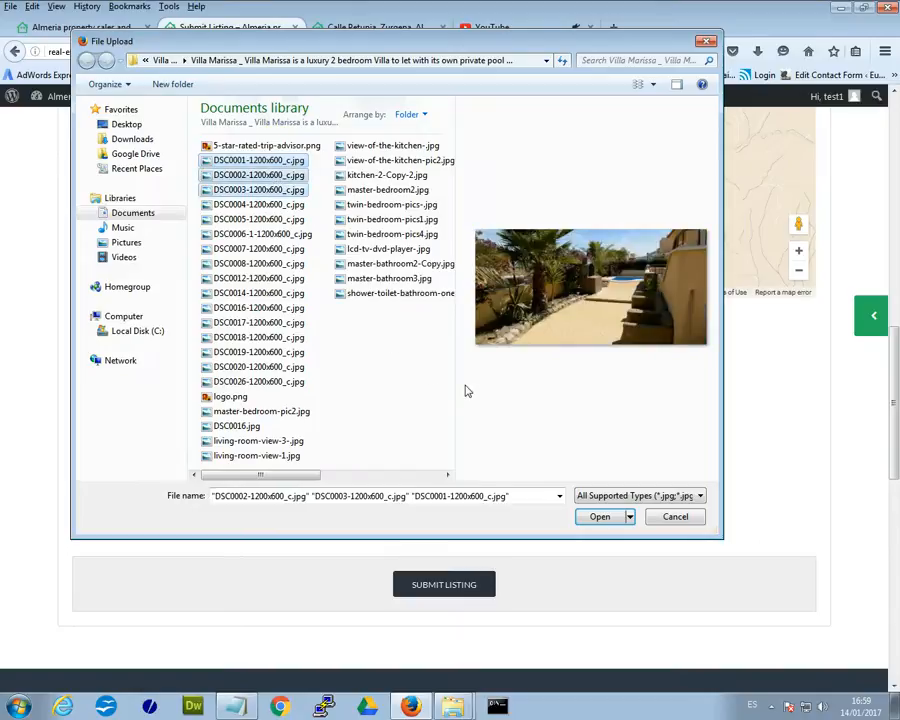
left_click(602, 518)
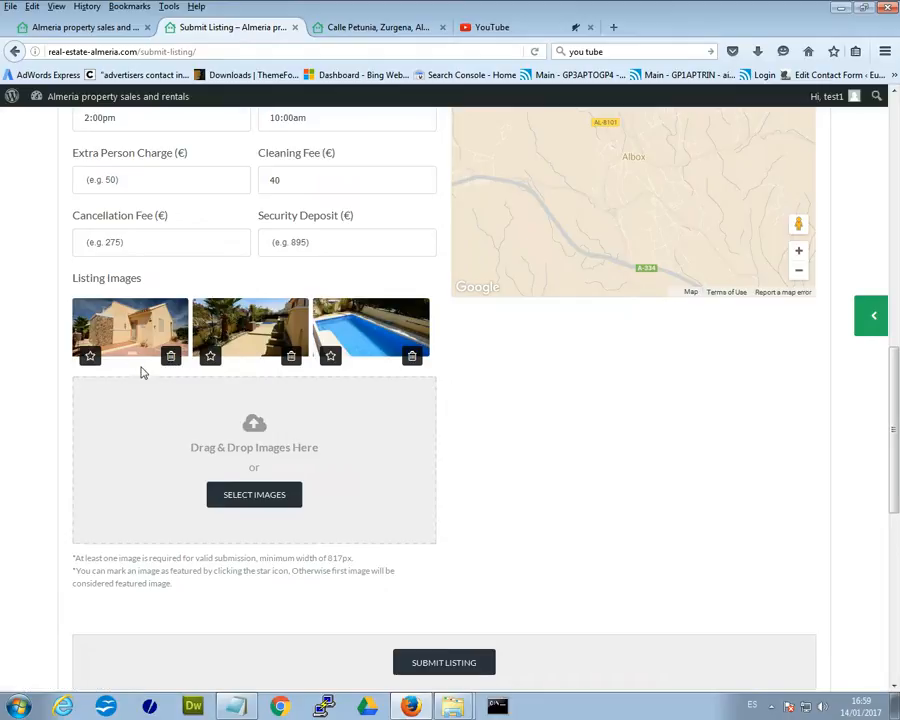
Delete the pool photo and star the villa front photo as the featured image.
left_click(412, 358)
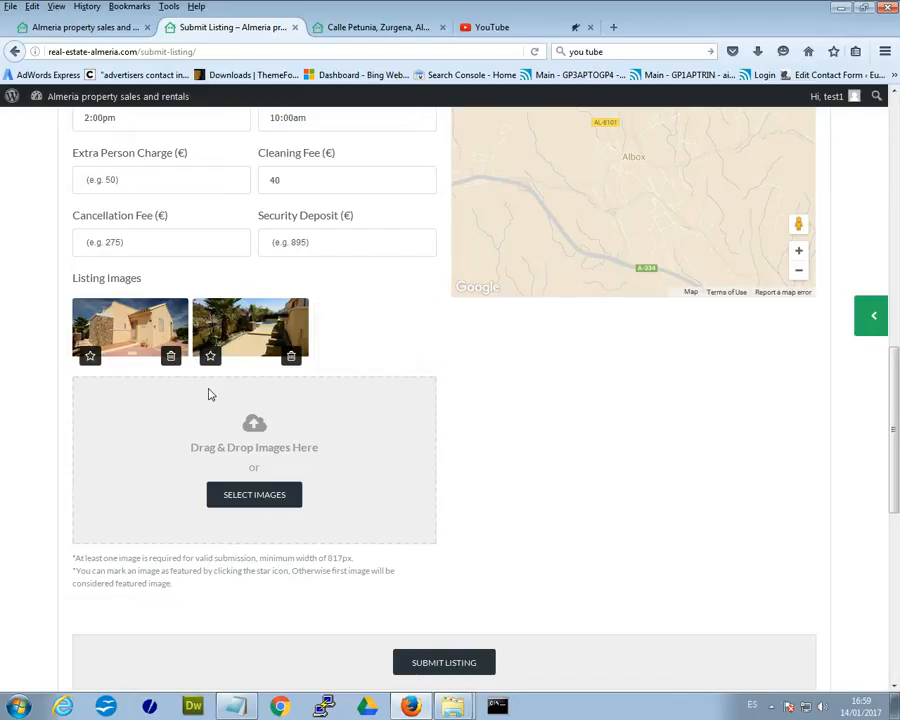
left_click(90, 357)
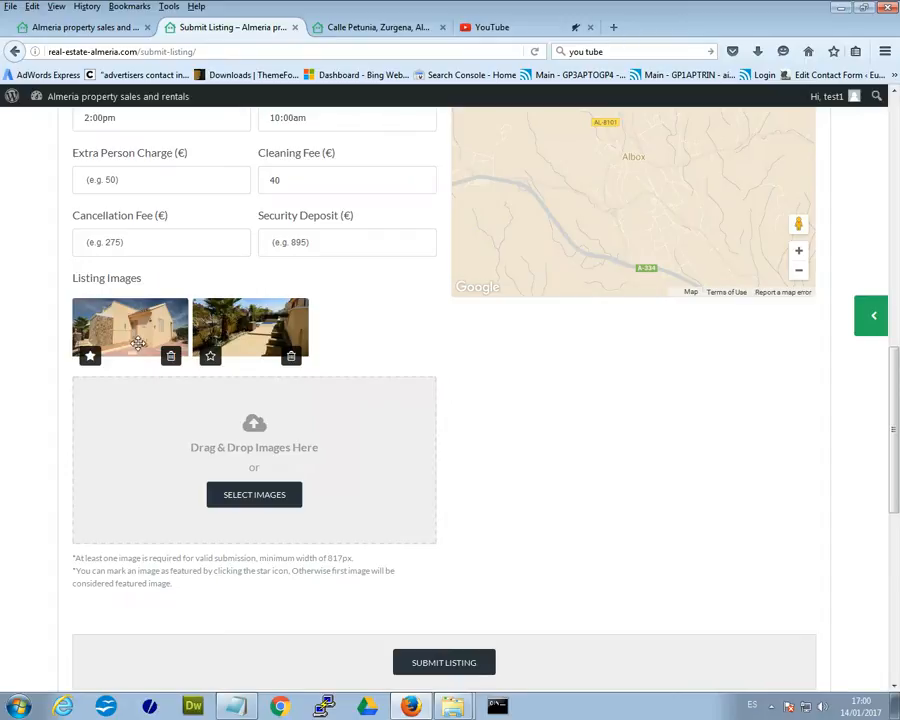
Open the homepage in a new tab from the Calle Petunia page, check Featured Listings, and return to the form.
left_click(376, 28)
scroll(293, 287, "up", 15)
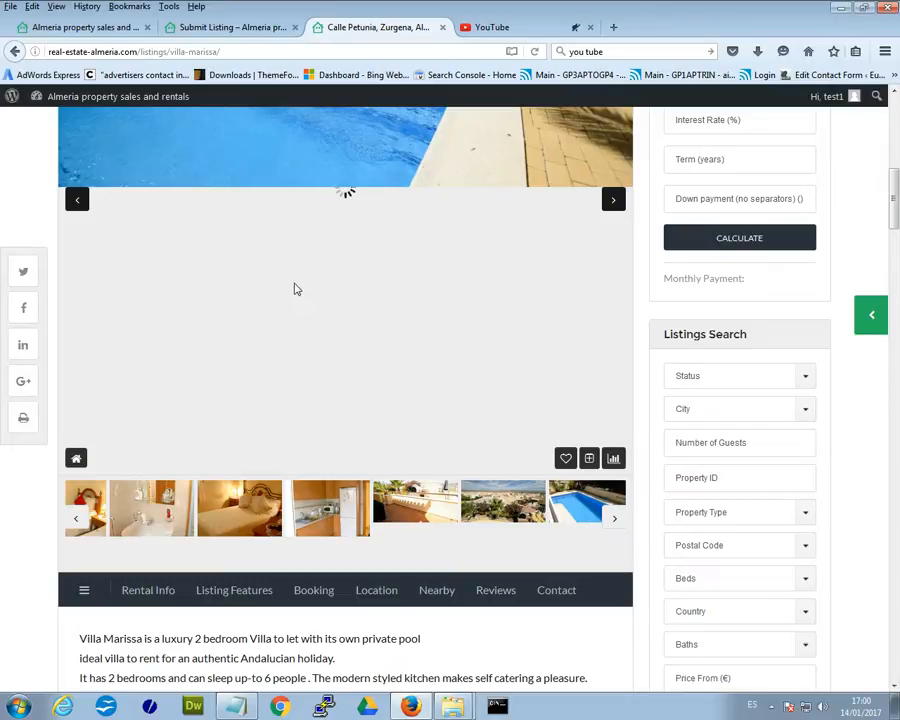
middle_click(135, 100)
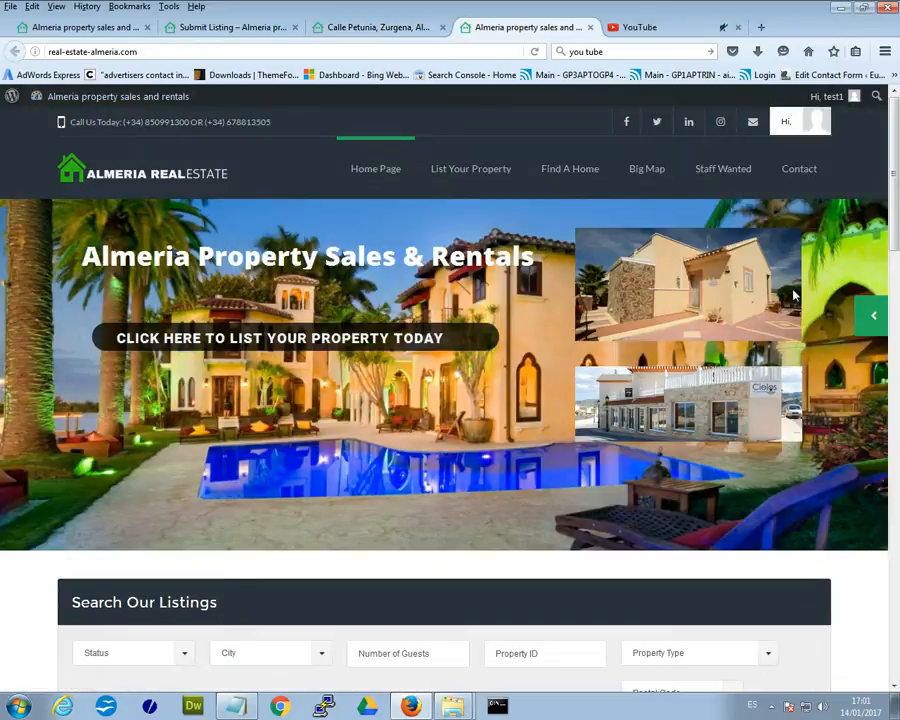
left_click_drag(893, 140, 890, 388)
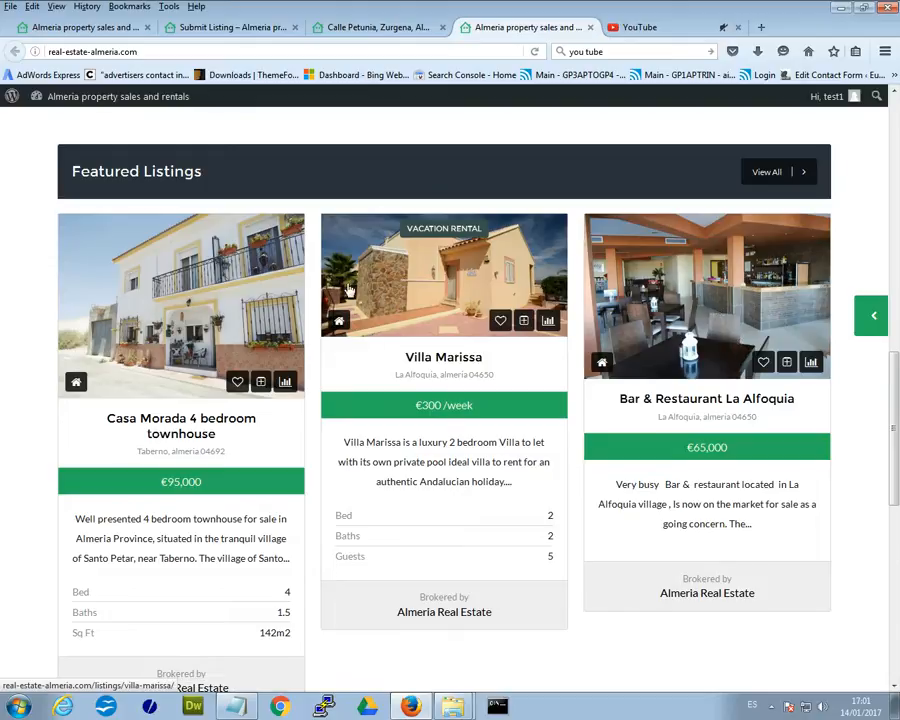
left_click(200, 28)
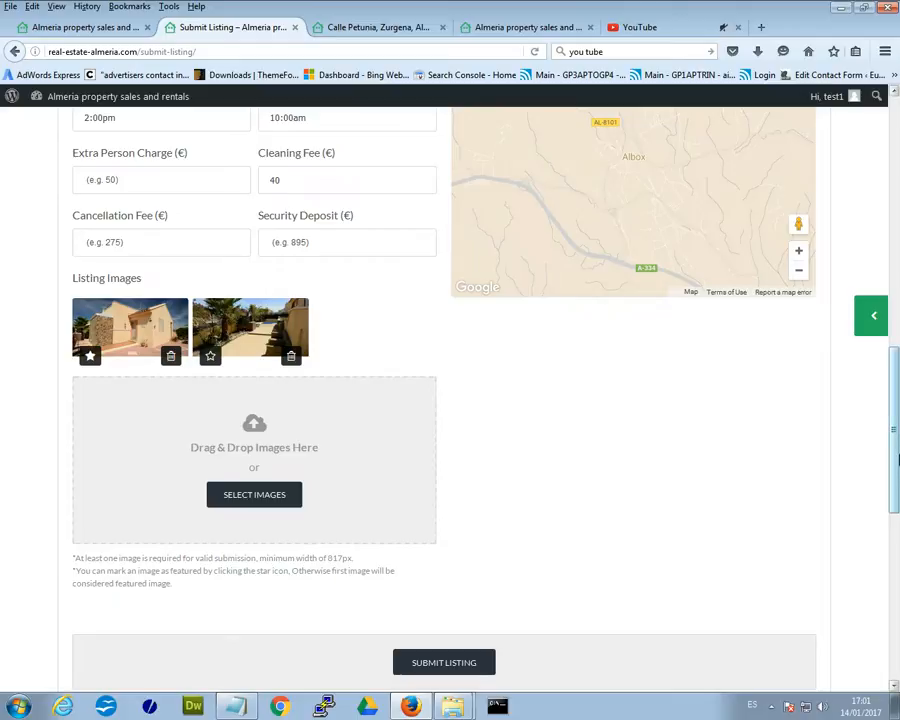
Scroll to the address fields and place the caret in the City field.
left_click_drag(898, 455, 889, 256)
left_click(488, 292)
left_click(626, 289)
left_click(737, 289)
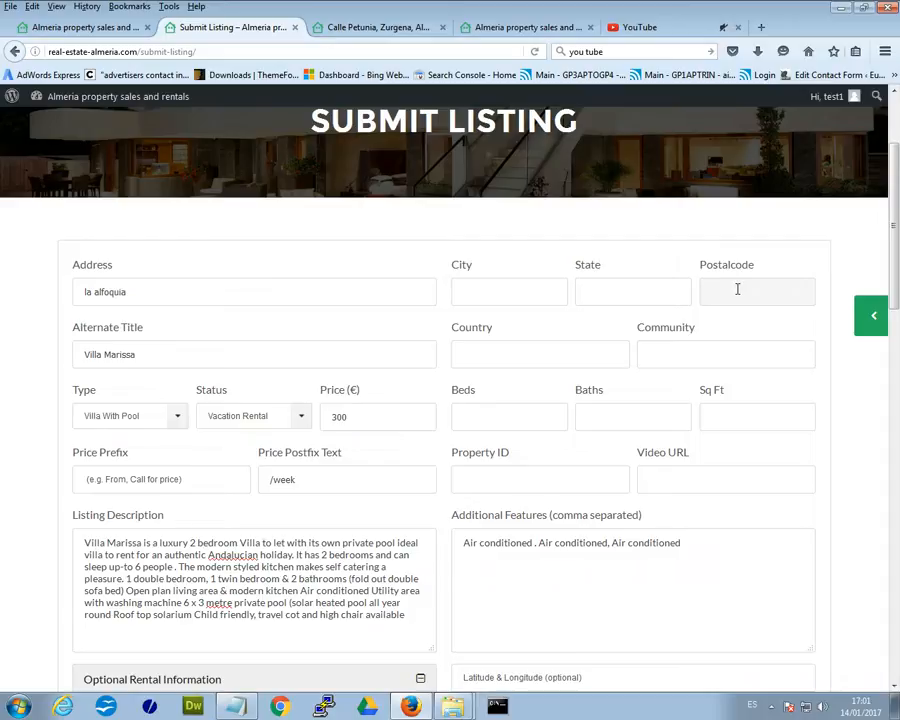
left_click(494, 296)
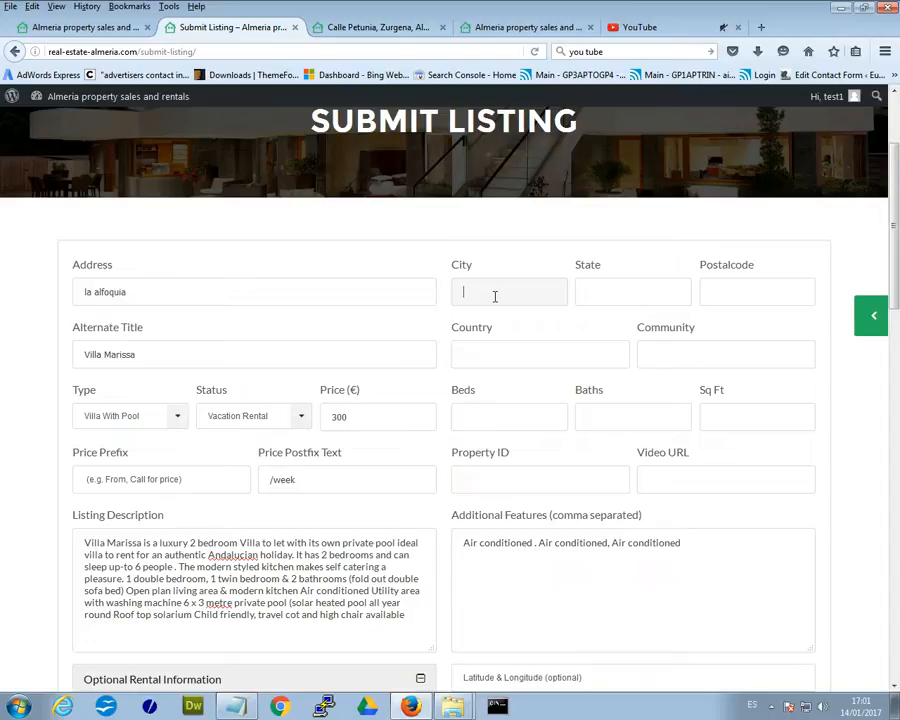
Fill City with la alfoquia and State with almeria from the saved suggestions.
left_click(494, 296)
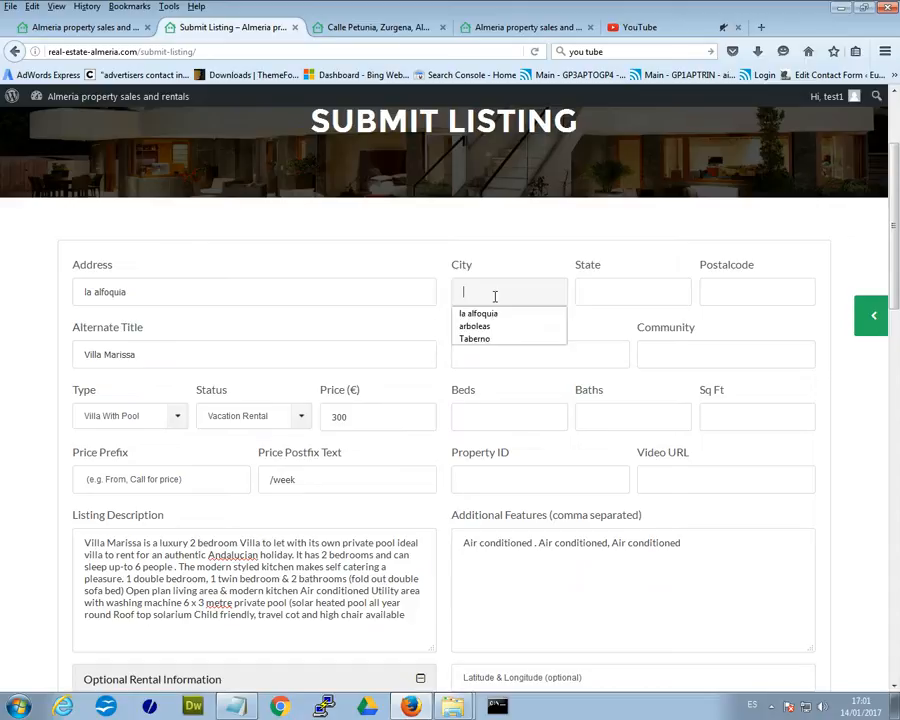
left_click(502, 313)
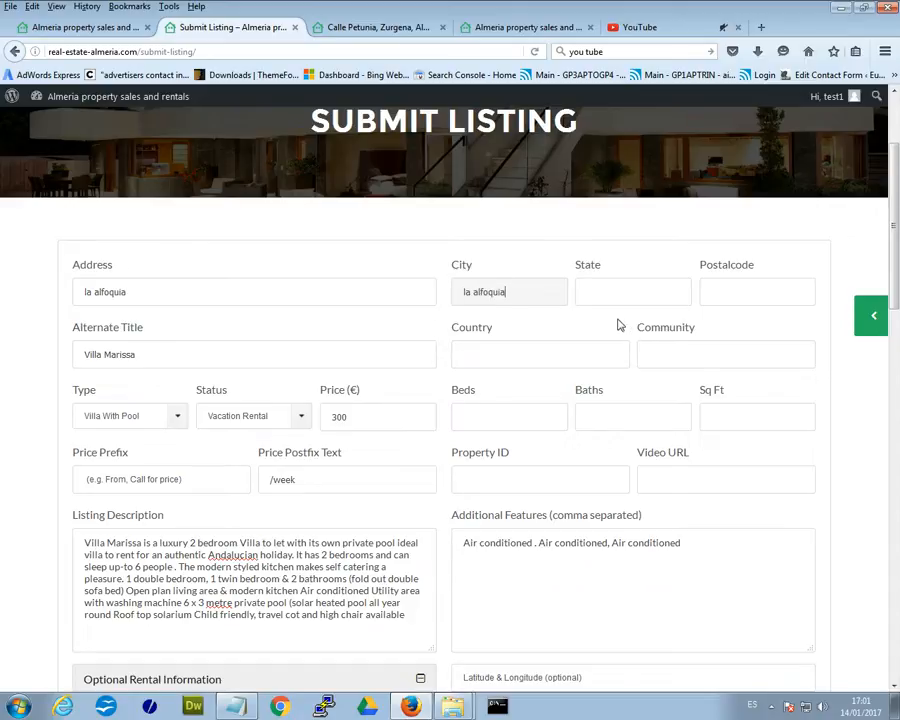
left_click(584, 290)
left_click(614, 290)
left_click(594, 310)
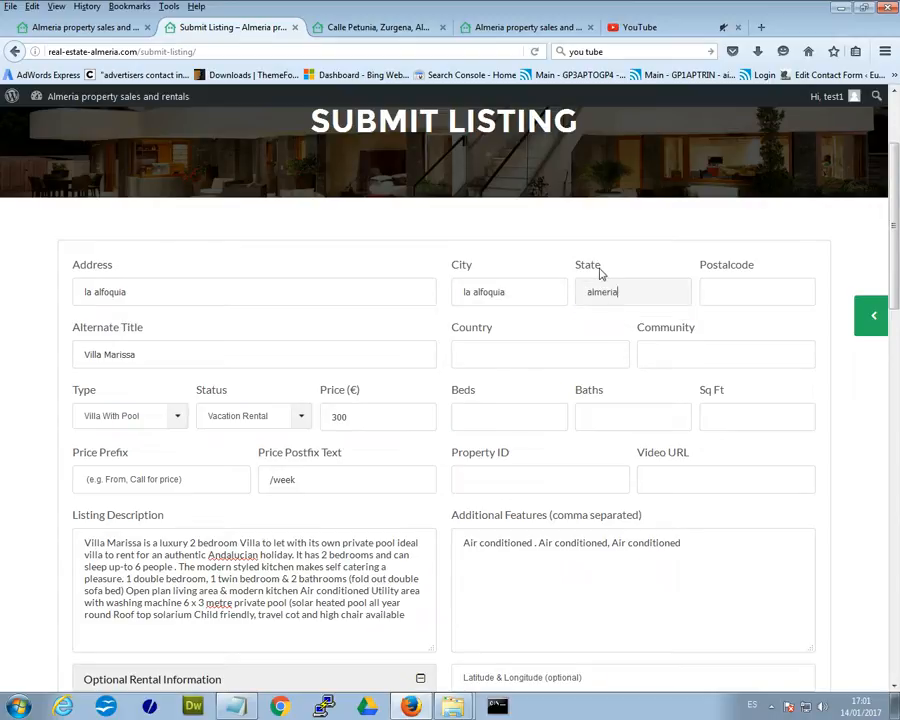
mouse_move(84, 106)
Fill Postalcode with 04650 and Country with spain from the saved suggestions.
left_click(714, 292)
left_click(716, 292)
left_click(729, 312)
left_click(497, 358)
left_click(490, 361)
left_click(486, 374)
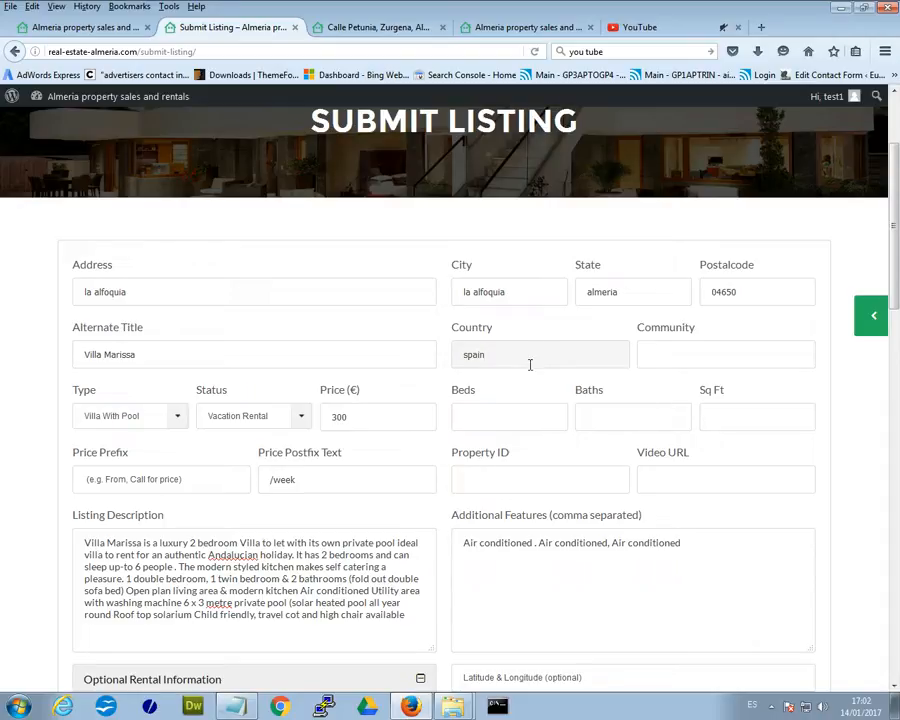
scroll(717, 412, "down", 1)
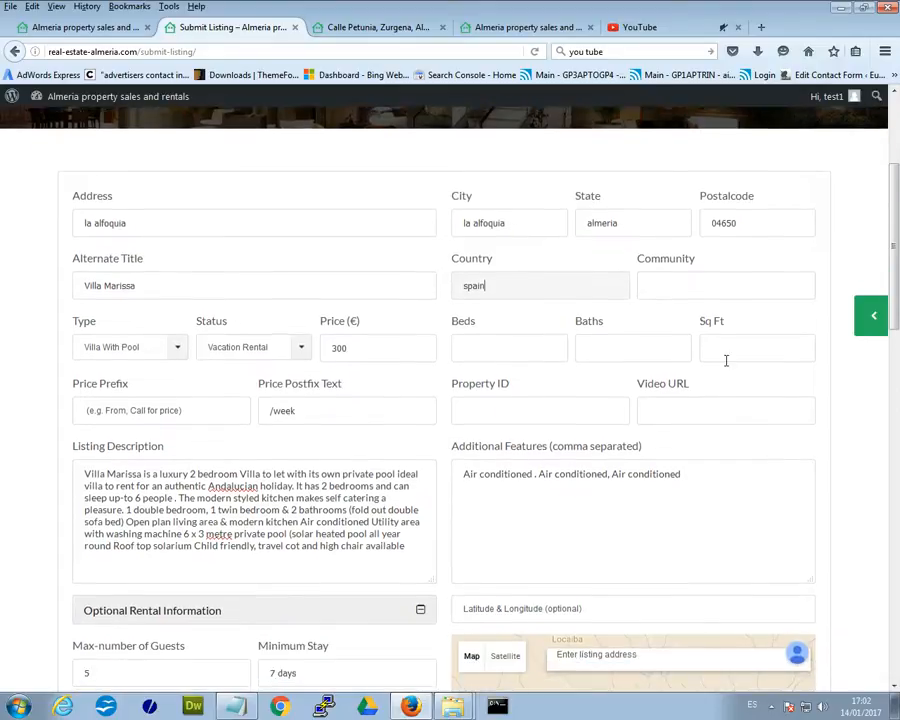
Set Beds to 2 and Baths to 2 using the autocomplete lists.
left_click(716, 281)
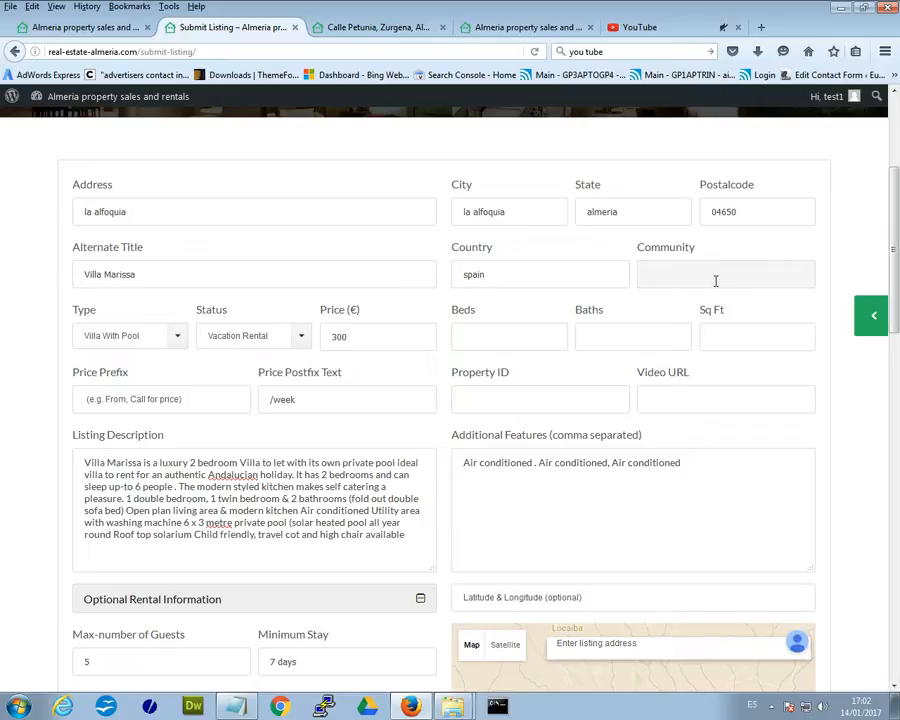
left_click(526, 337)
left_click(524, 336)
left_click(488, 359)
left_click(619, 340)
left_click(617, 342)
left_click(612, 357)
Move down to the Video URL field and switch to the YouTube tab.
left_click(737, 339)
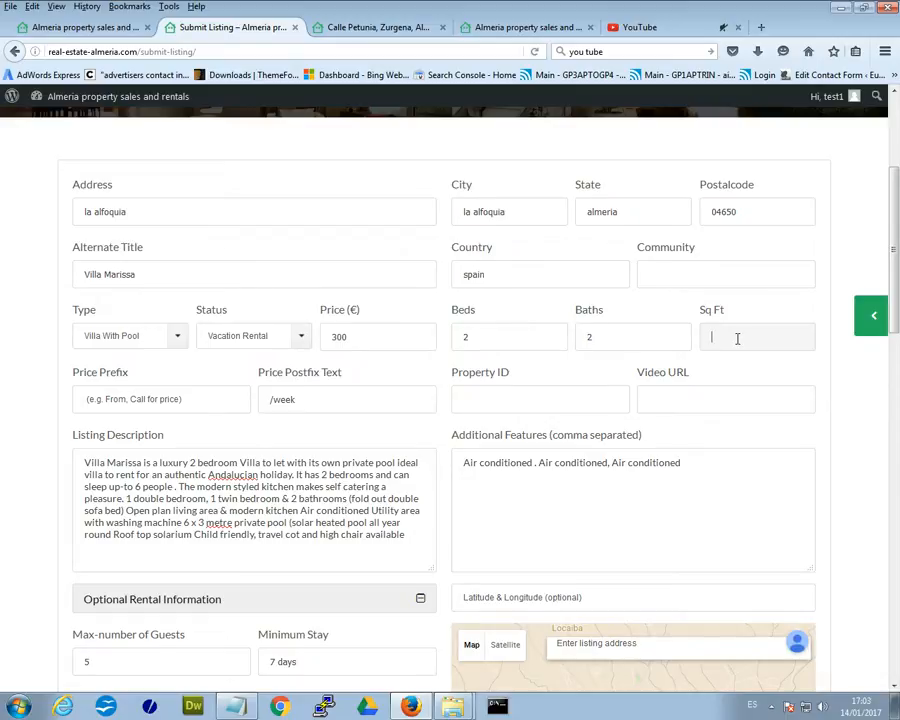
scroll(737, 338, "down", 2)
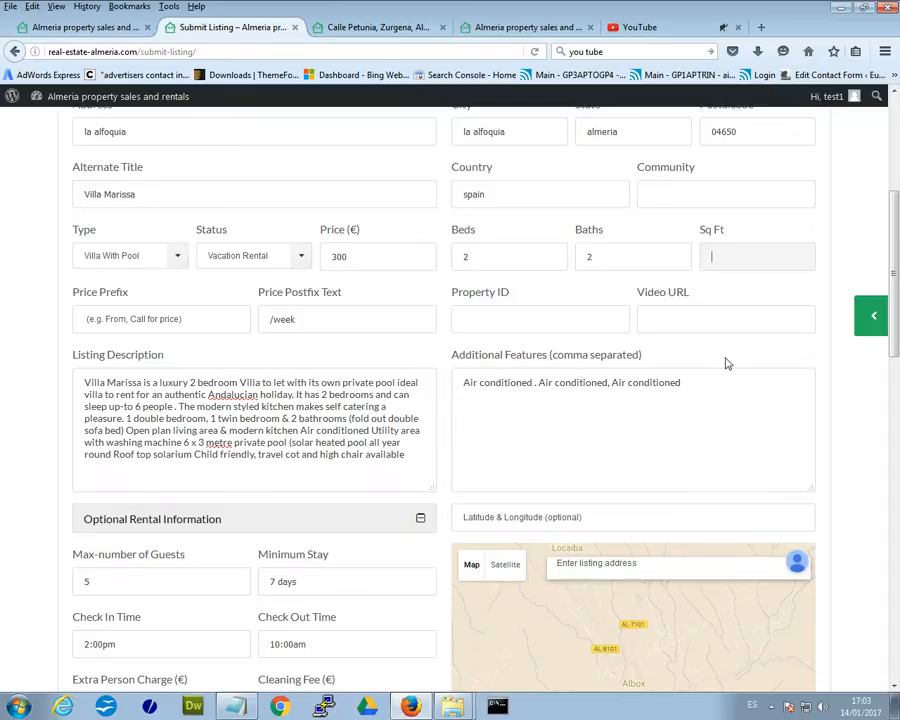
left_click(490, 320)
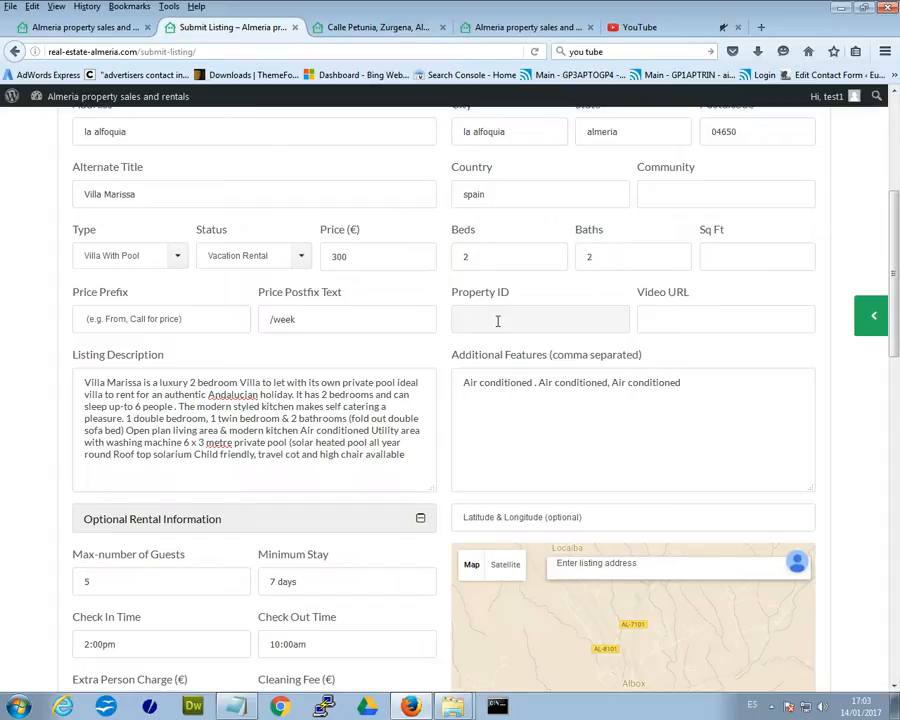
left_click(732, 320)
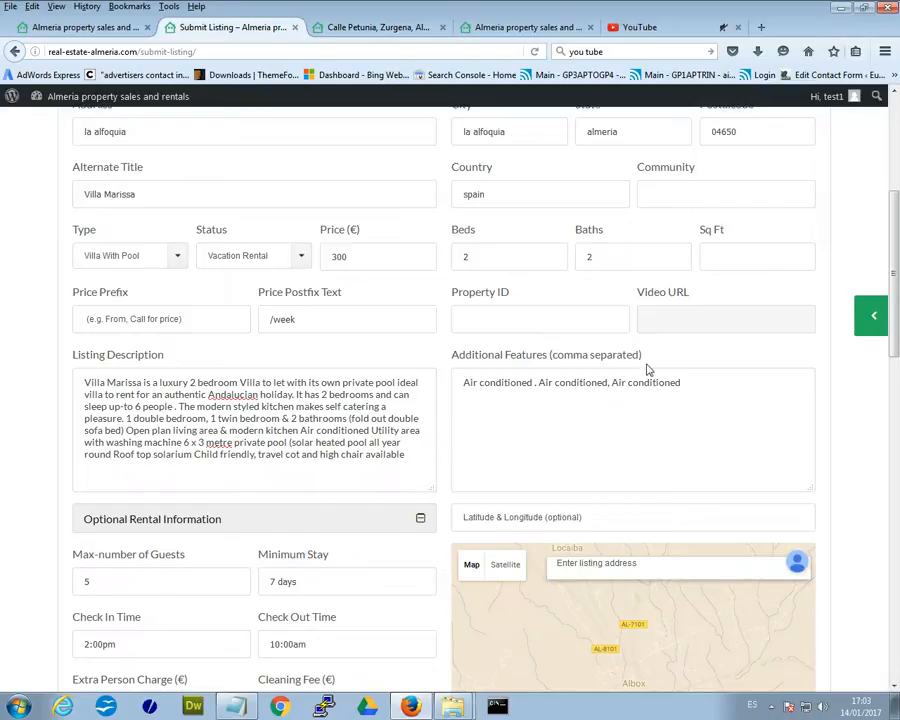
left_click(636, 27)
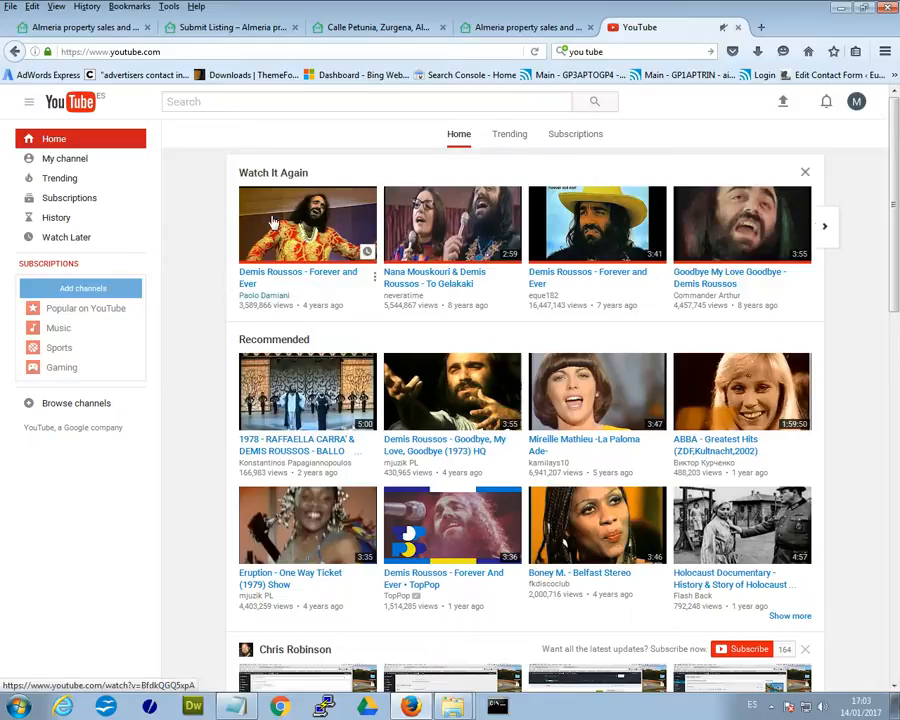
Open the Demis Roussos – Forever and Ever video and pause it.
left_click(302, 227)
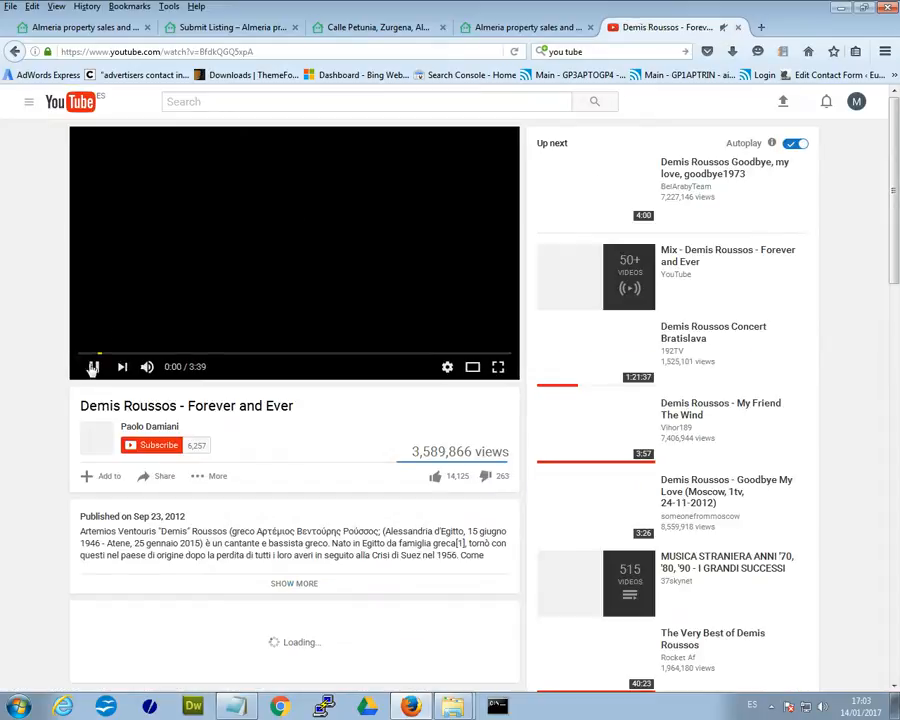
left_click(93, 365)
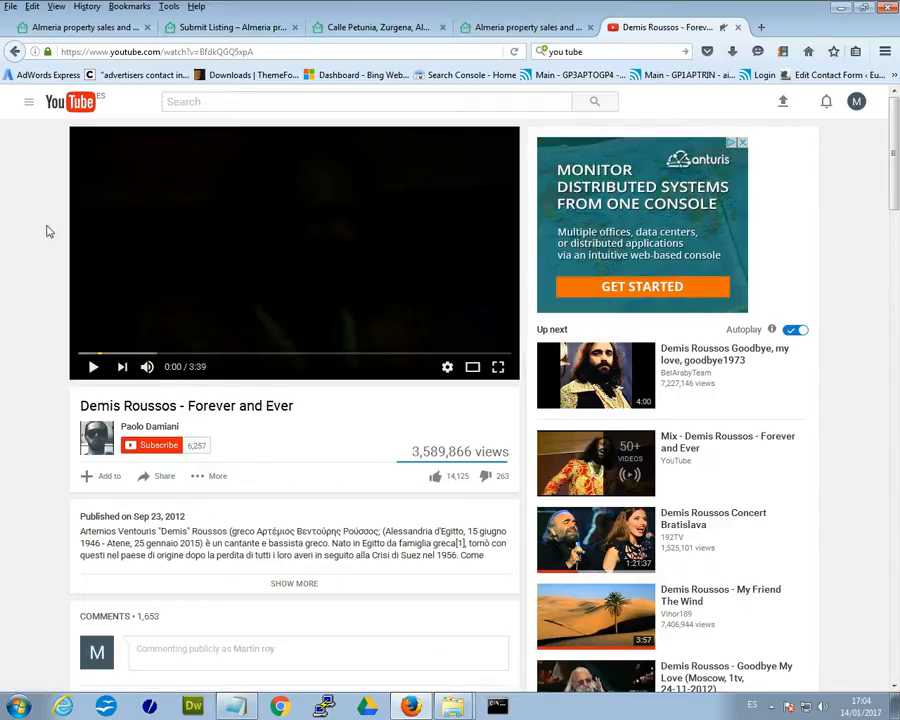
scroll(332, 424, "down", 2)
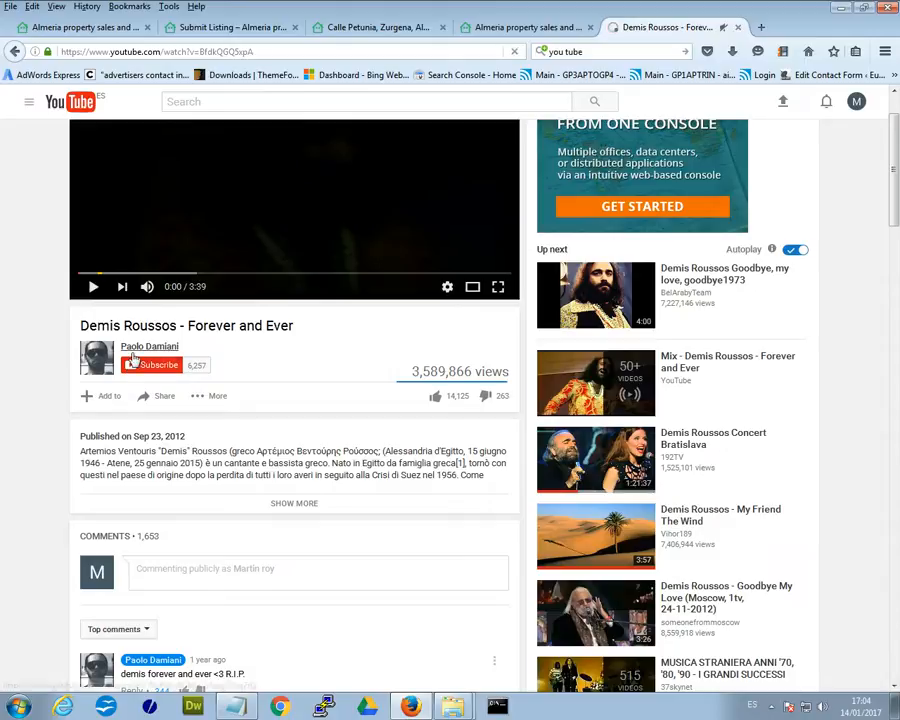
Copy the video's youtu.be share link and return to the Submit Listing tab.
mouse_move(172, 350)
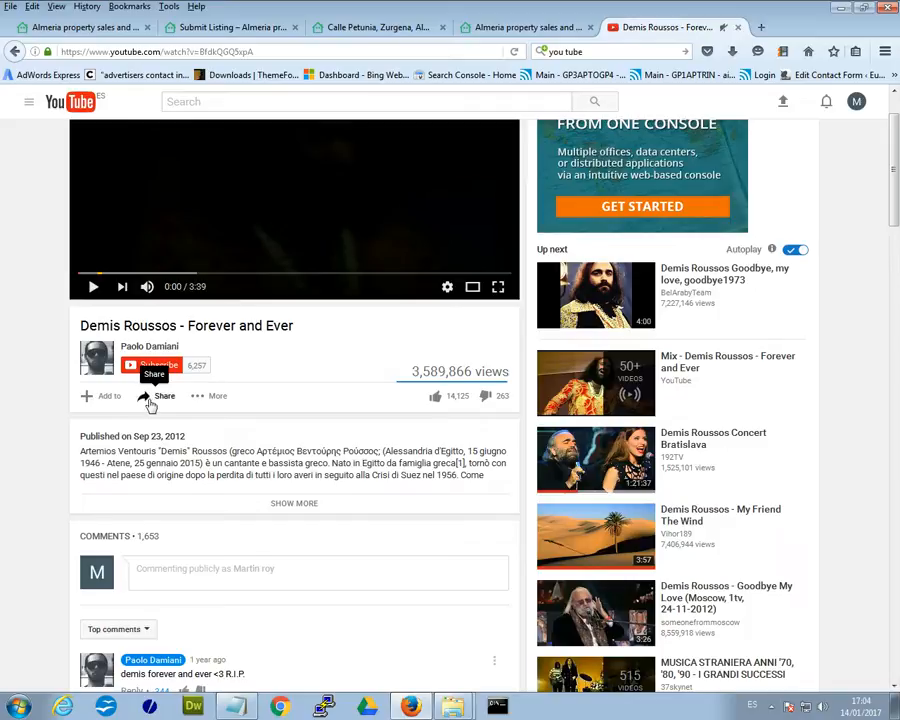
left_click(150, 403)
key("ctrl+c")
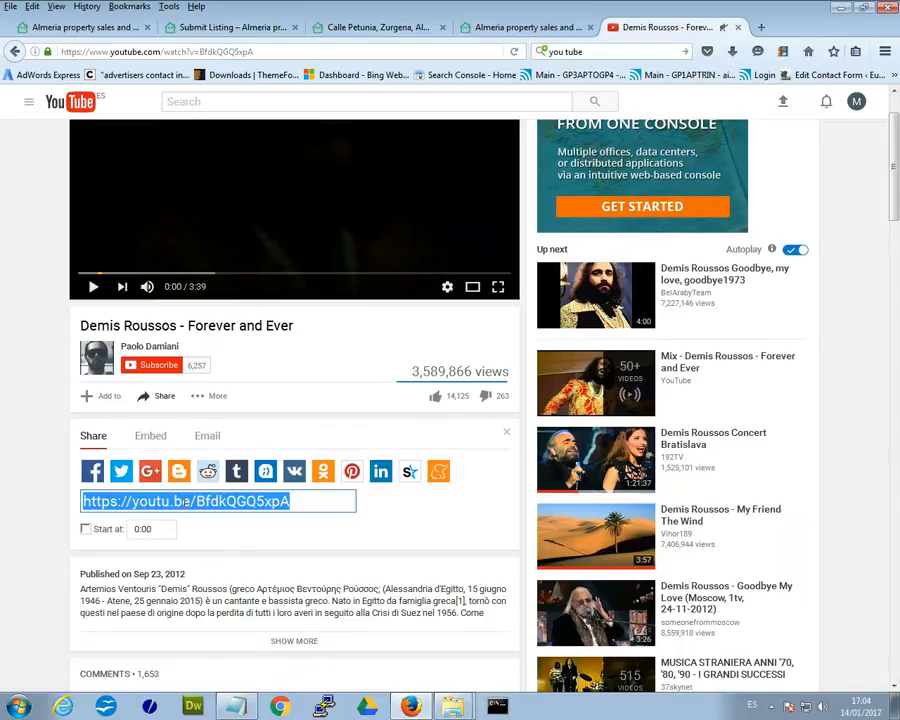
right_click(185, 501)
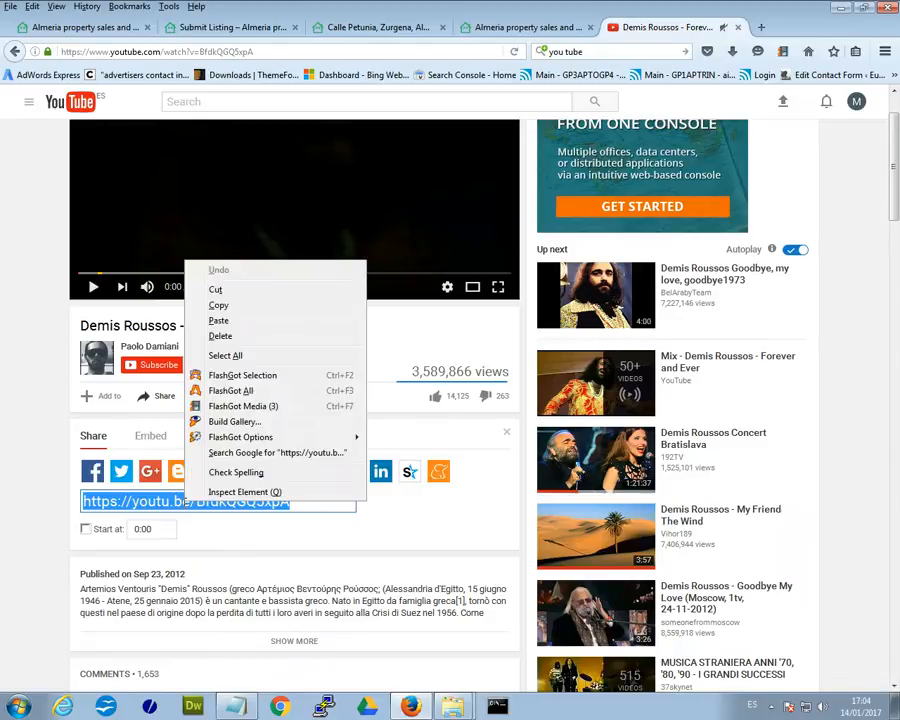
left_click(238, 302)
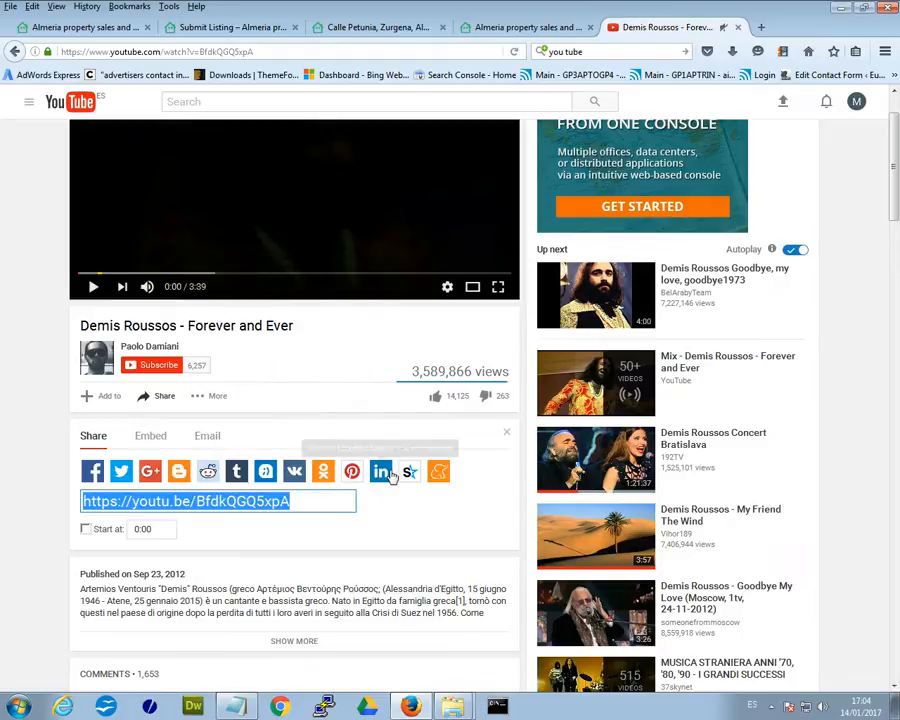
left_click(220, 27)
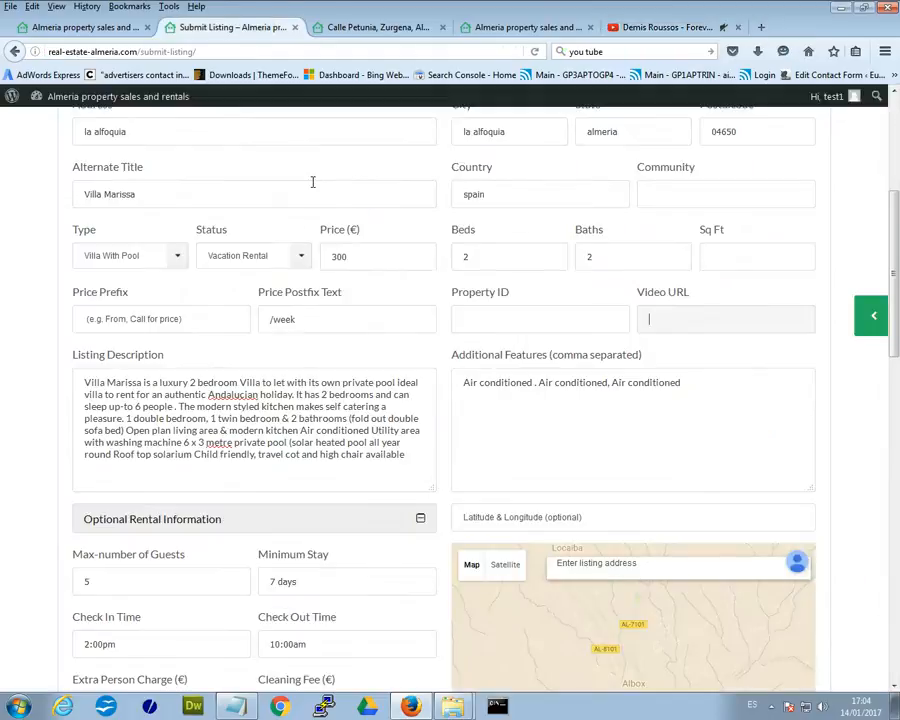
right_click(678, 316)
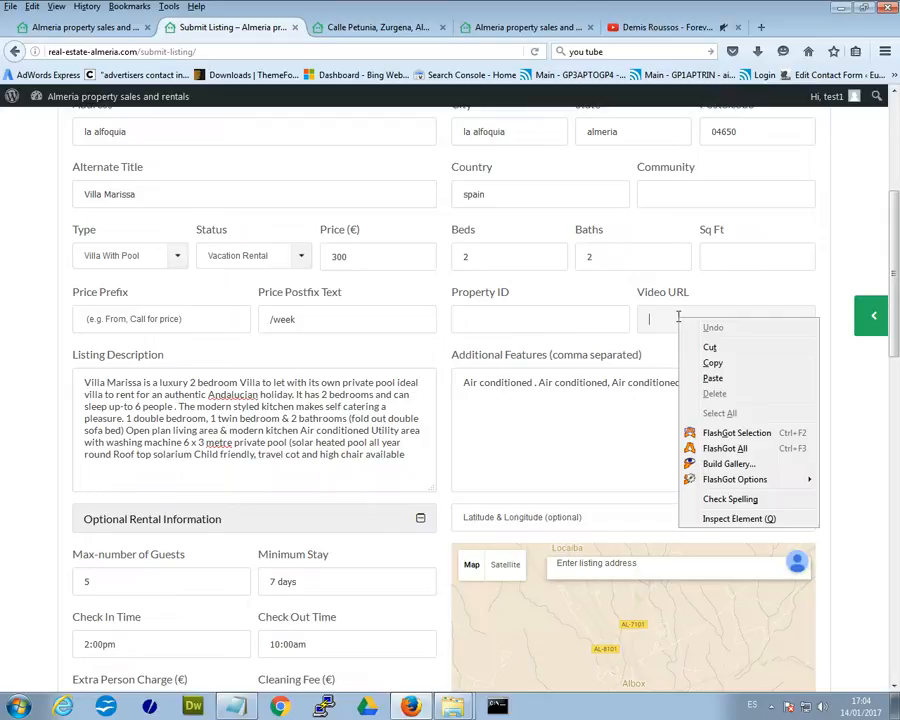
left_click(740, 383)
left_click(726, 342)
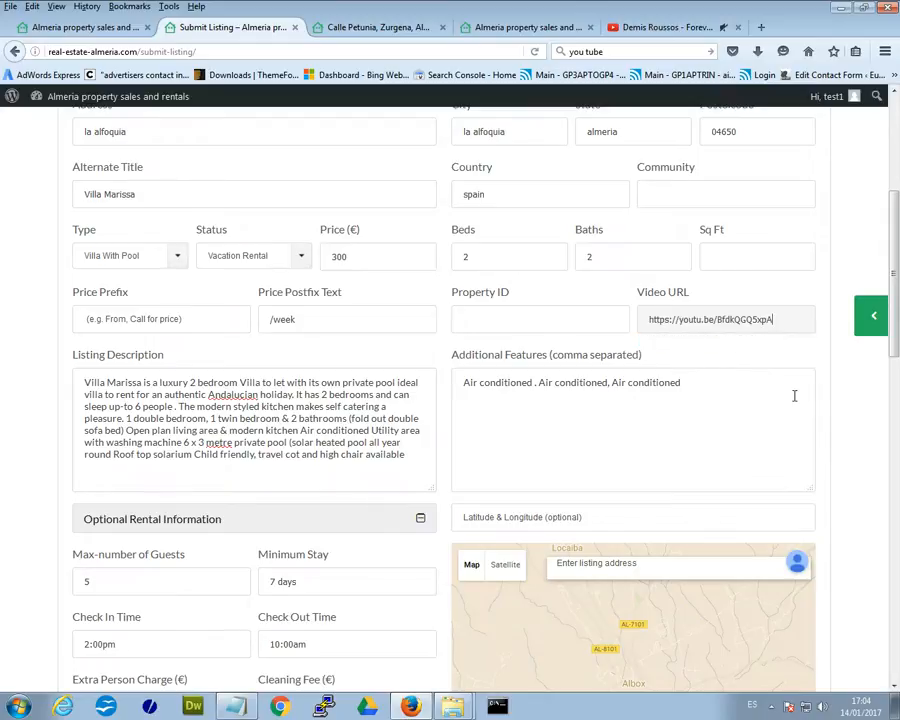
left_click_drag(785, 319, 644, 380)
Scroll past Additional Features down to the Submit Listing button.
left_click(643, 382)
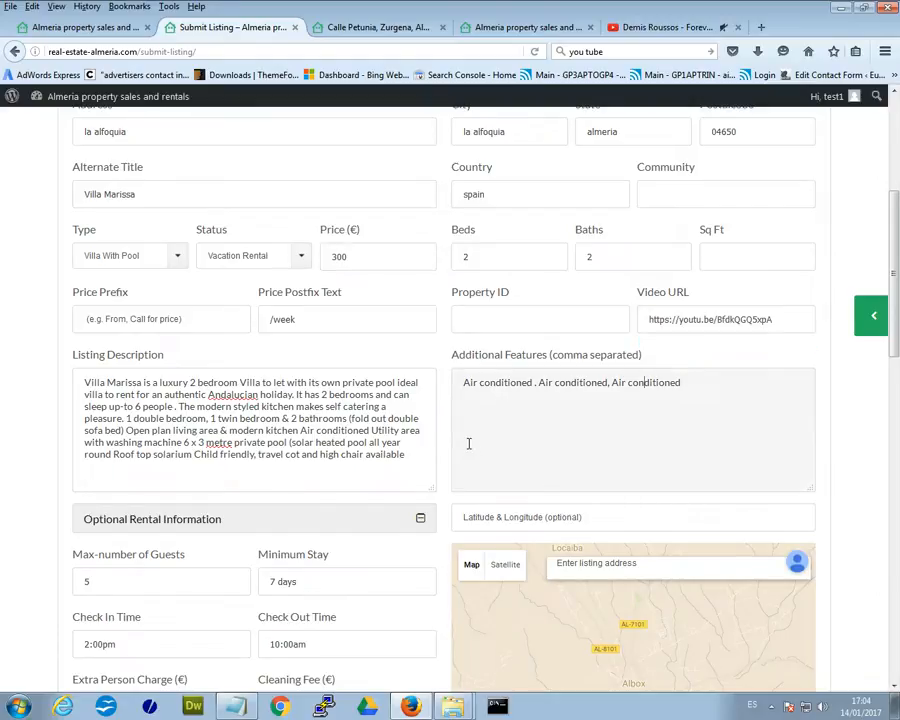
scroll(617, 415, "down", 2)
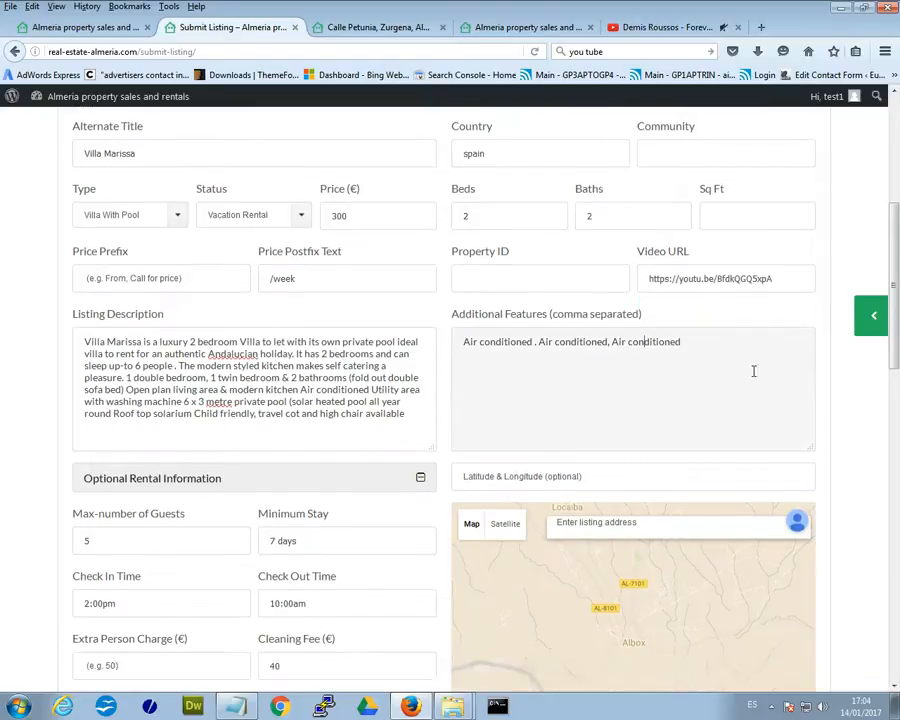
left_click_drag(893, 302, 888, 185)
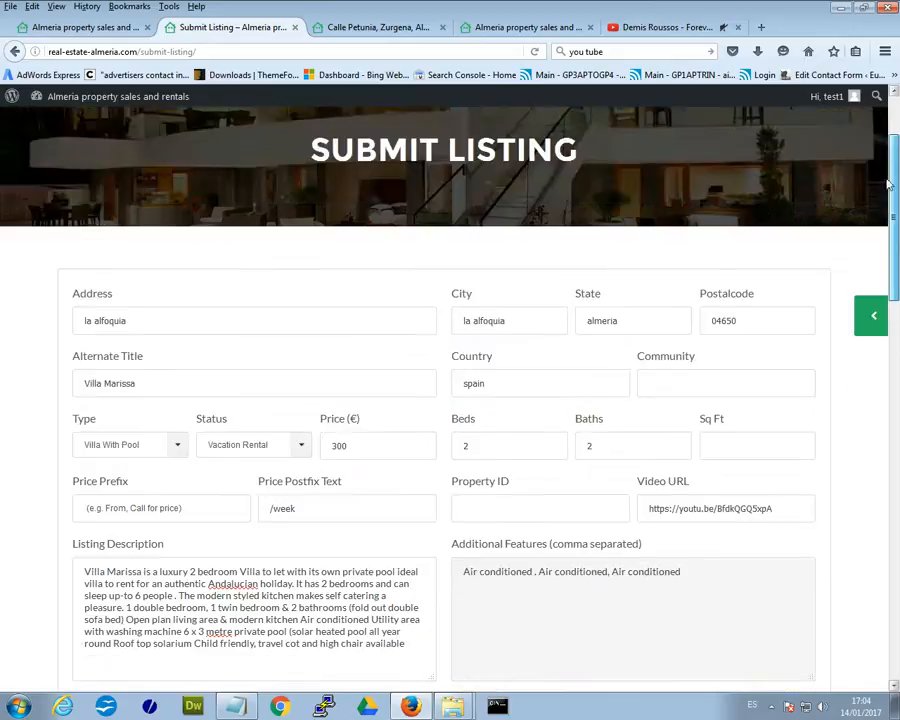
left_click(480, 320)
left_click_drag(895, 250, 893, 480)
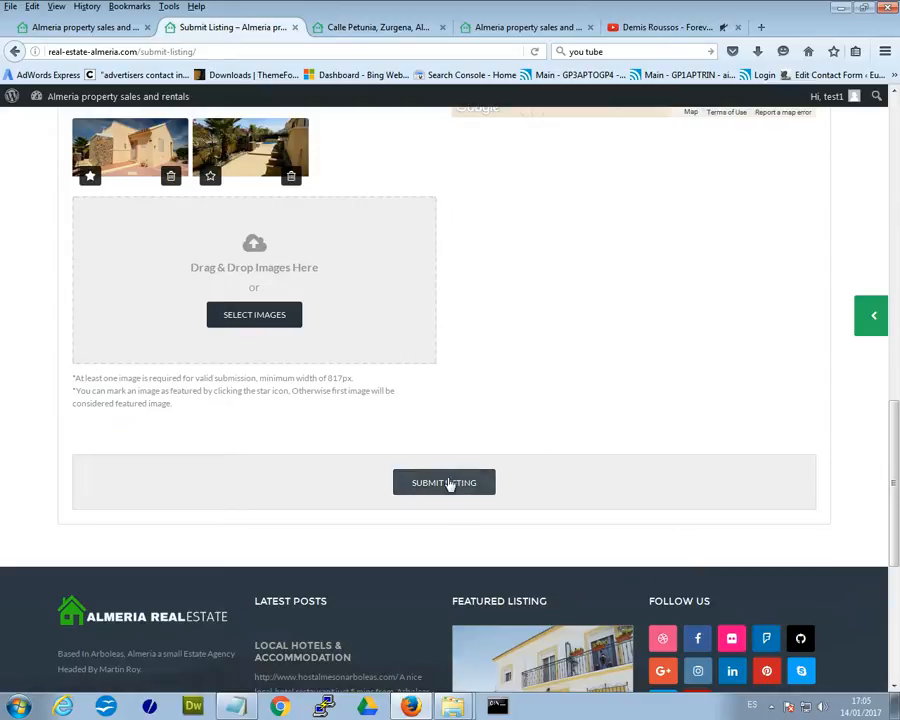
Submit the Villa Marissa listing and review it on My Listings.
left_click(449, 483)
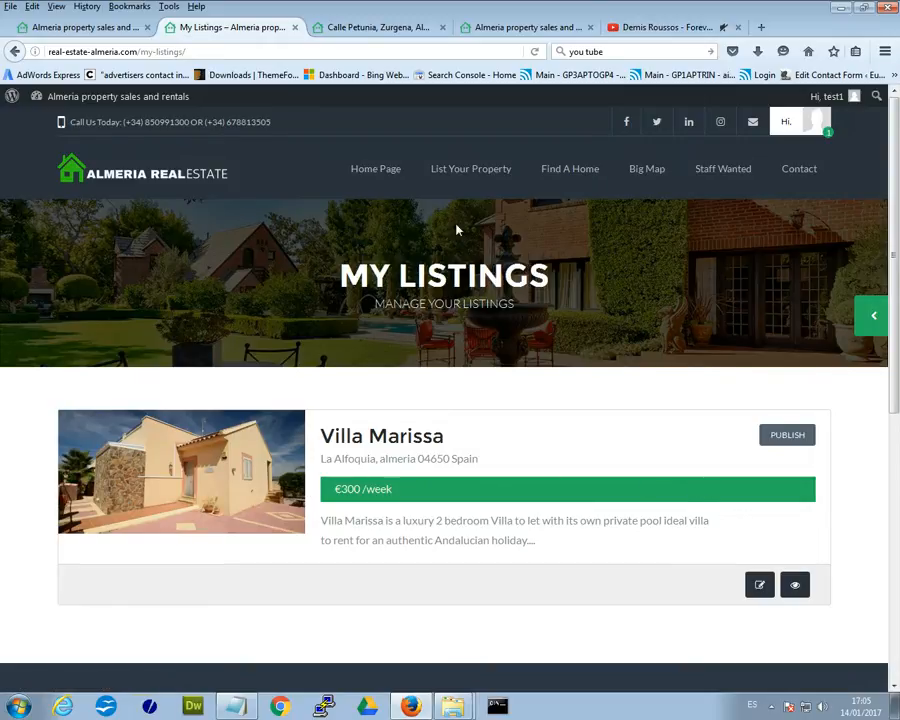
mouse_move(800, 124)
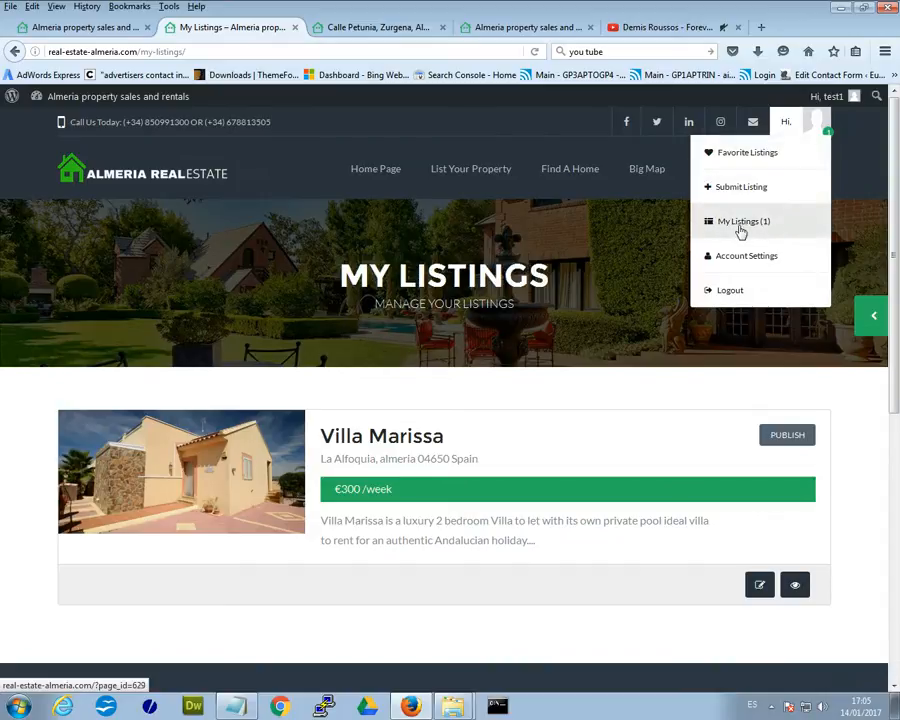
left_click_drag(581, 305, 316, 280)
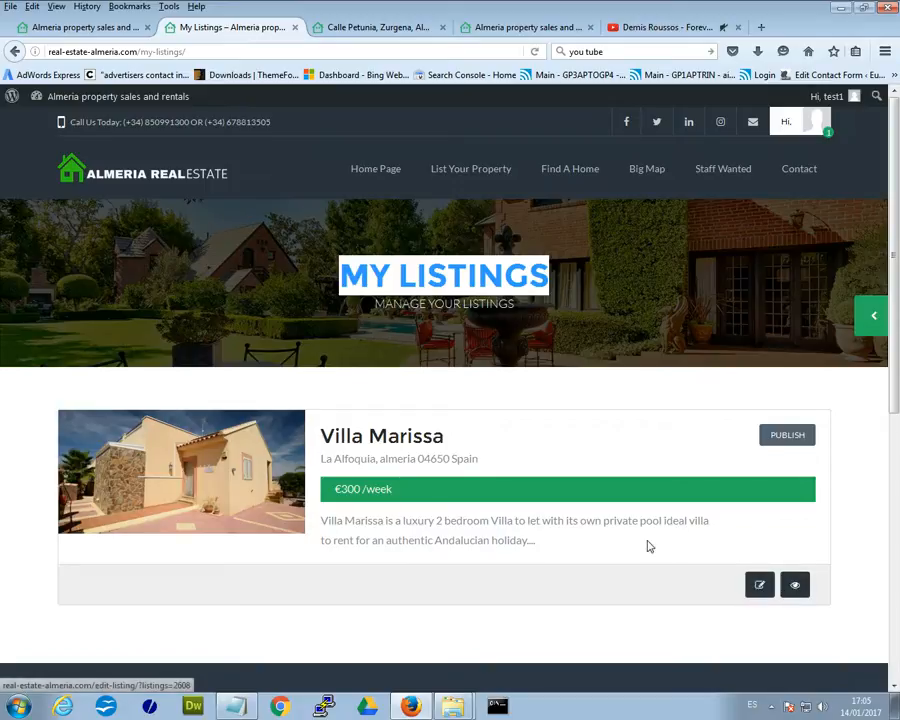
Open Villa Marissa's public listing page in a new tab via its view button.
left_click(771, 557)
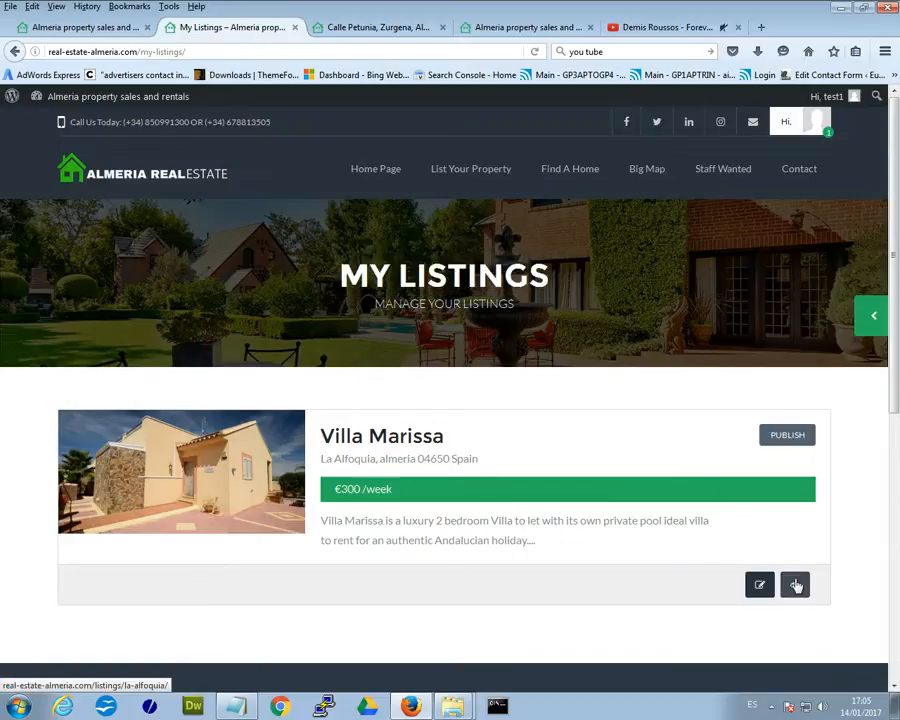
right_click(795, 583)
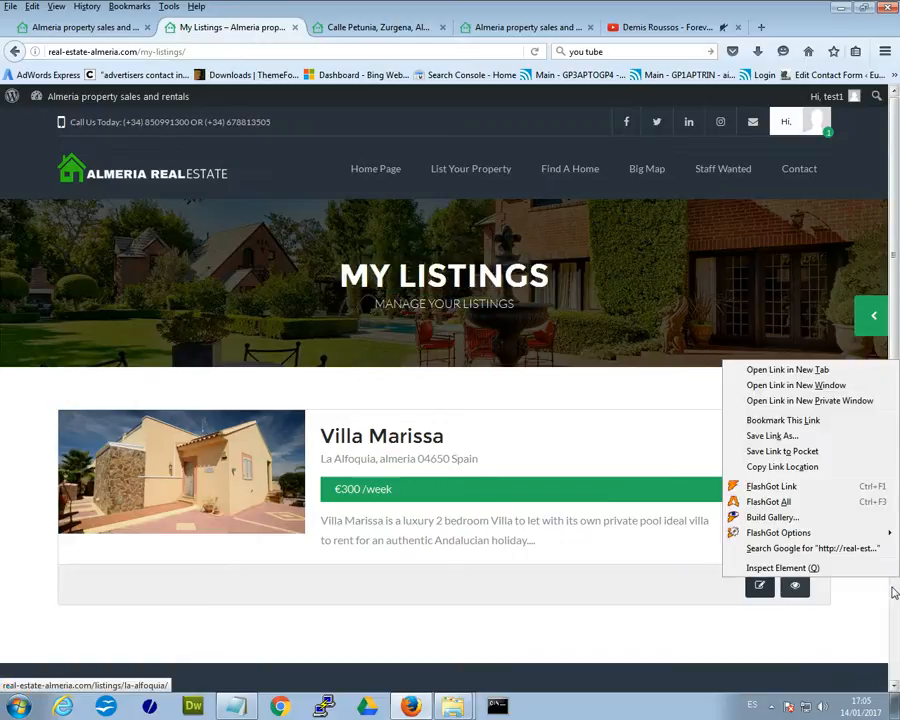
left_click(816, 369)
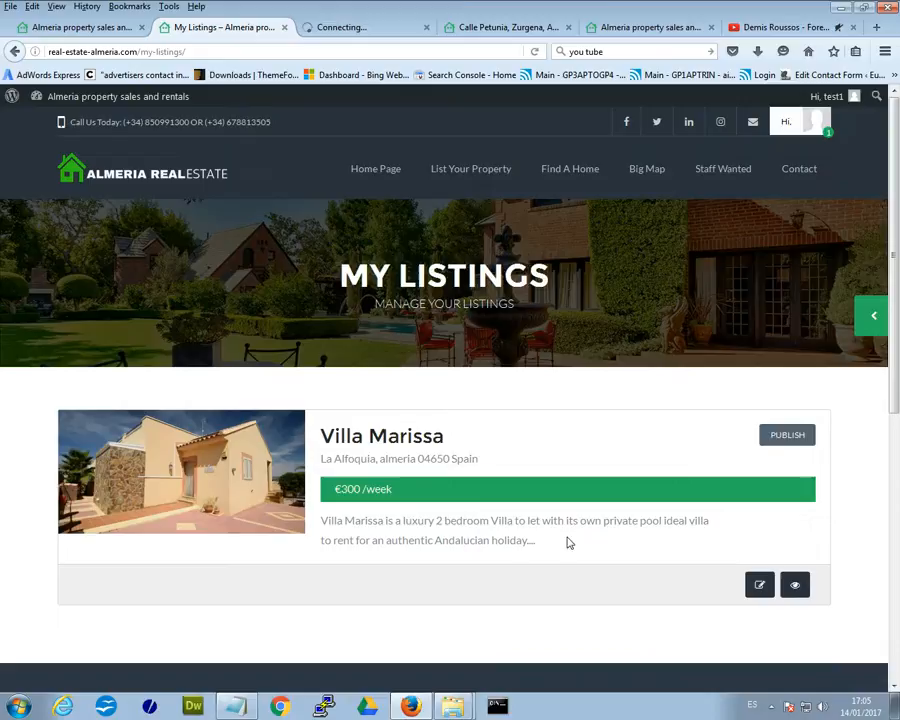
Open Villa Marissa's Edit Listing form and check its address, price and description.
left_click(760, 586)
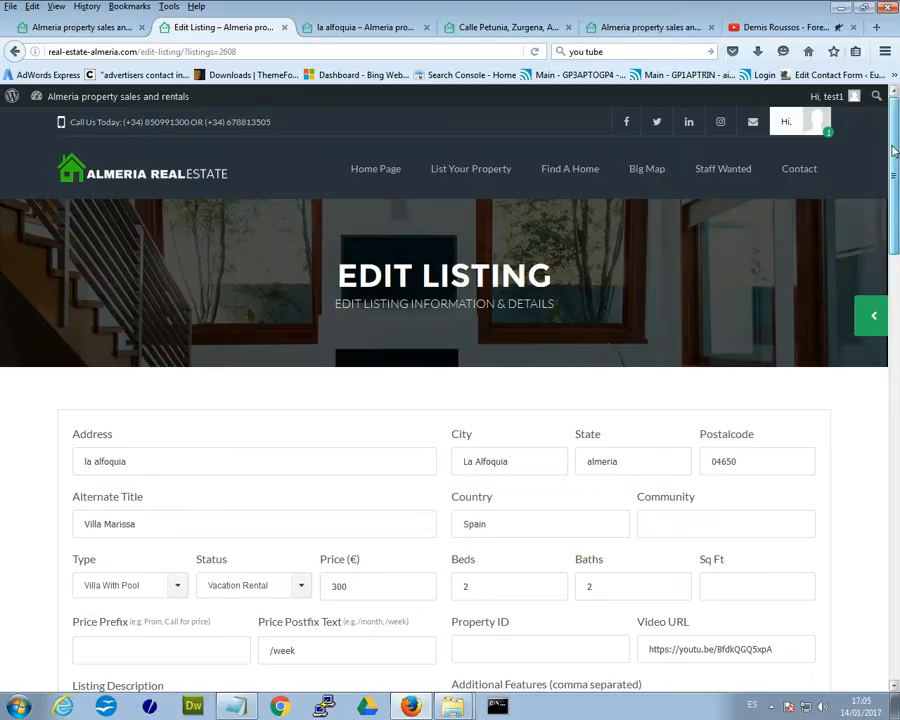
left_click_drag(895, 148, 895, 206)
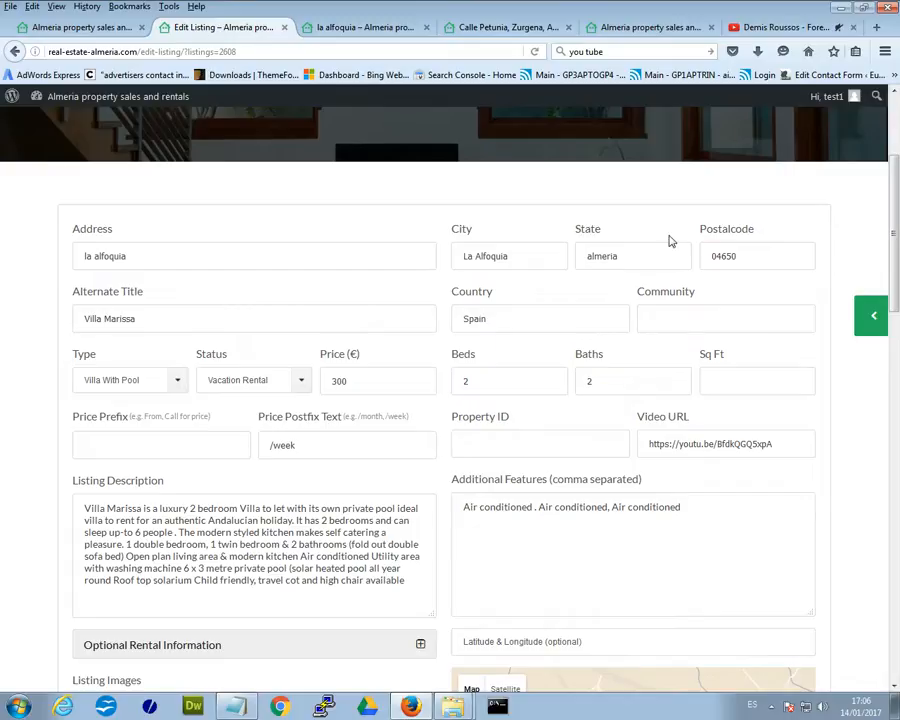
mouse_move(895, 181)
left_mouse_down()
mouse_move(897, 332)
mouse_move(897, 188)
left_mouse_up()
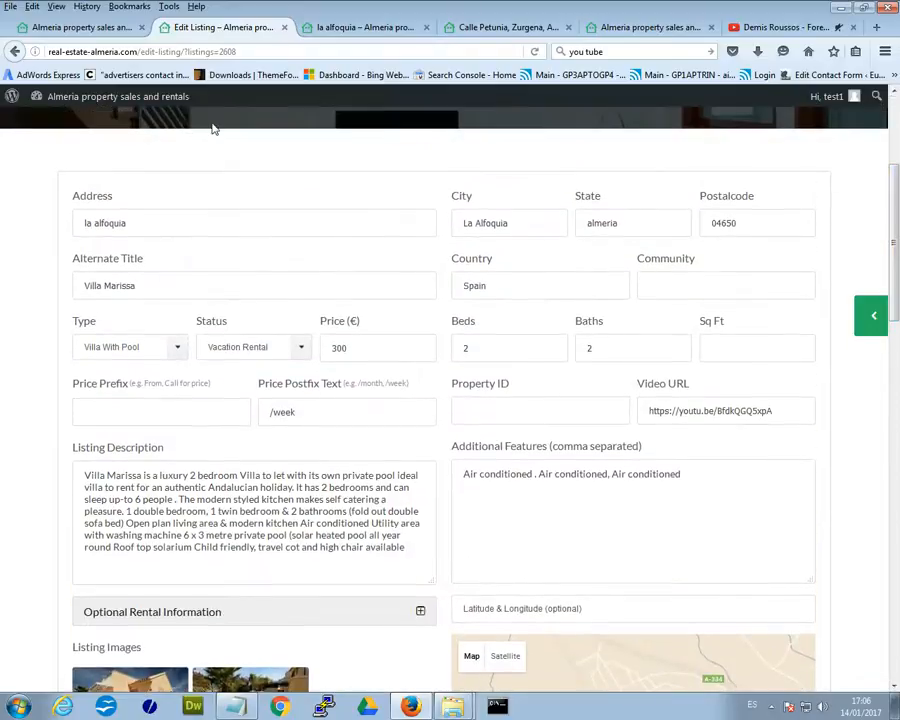
left_click_drag(82, 472, 339, 529)
left_click(339, 545)
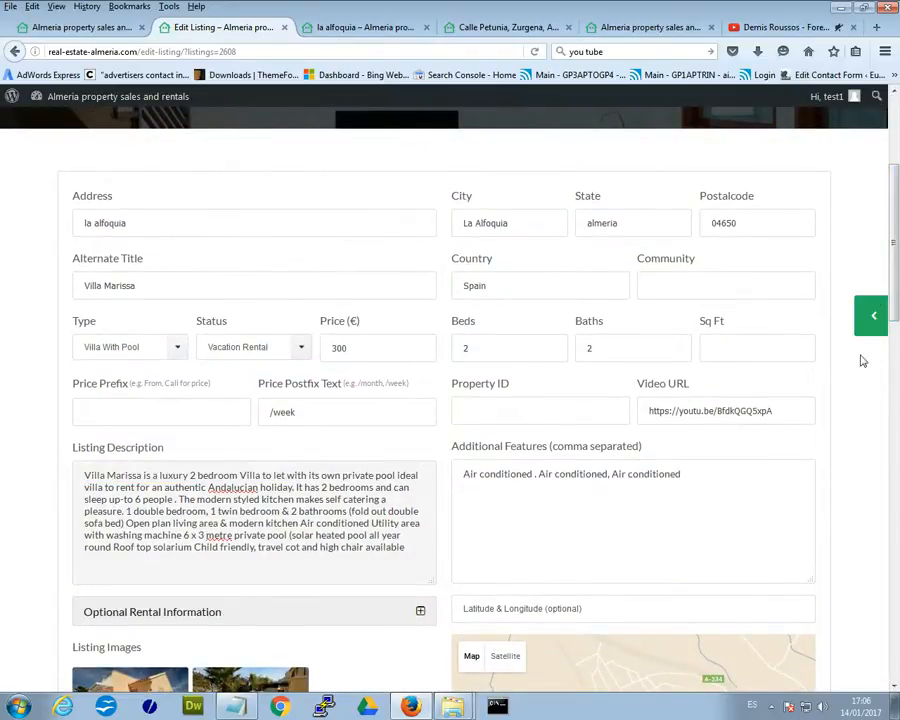
Scroll through the edit form's images and location map.
left_click_drag(893, 200, 884, 327)
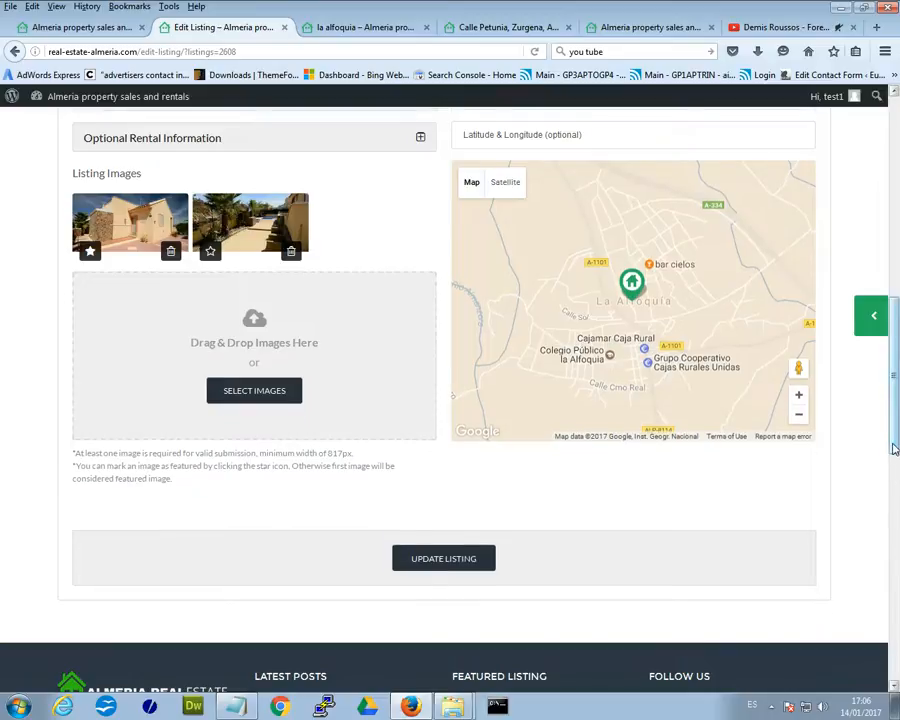
scroll(640, 250, "up", 5)
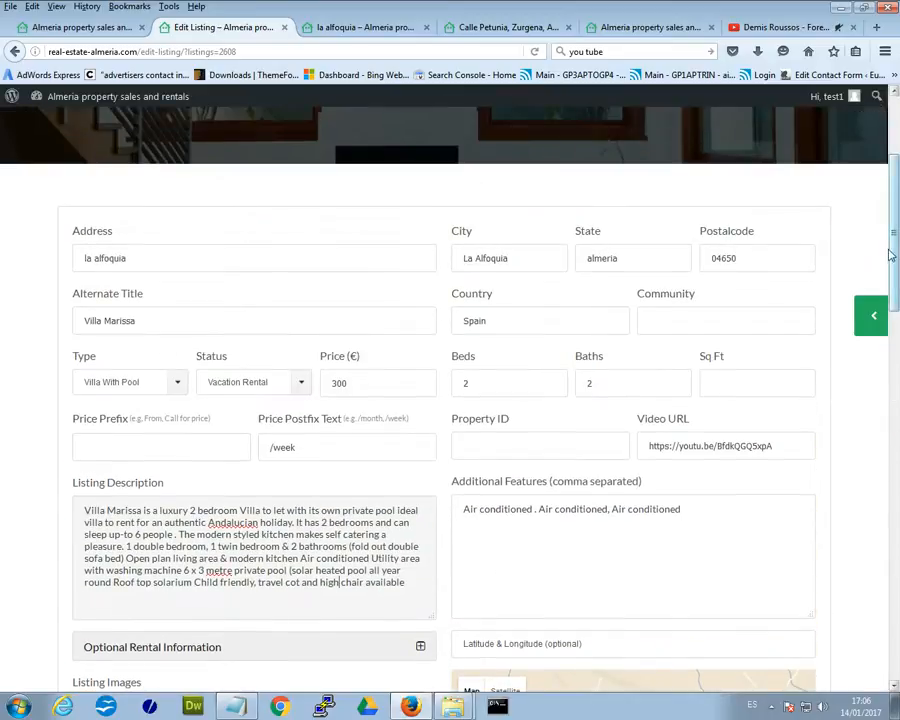
left_click_drag(895, 200, 893, 326)
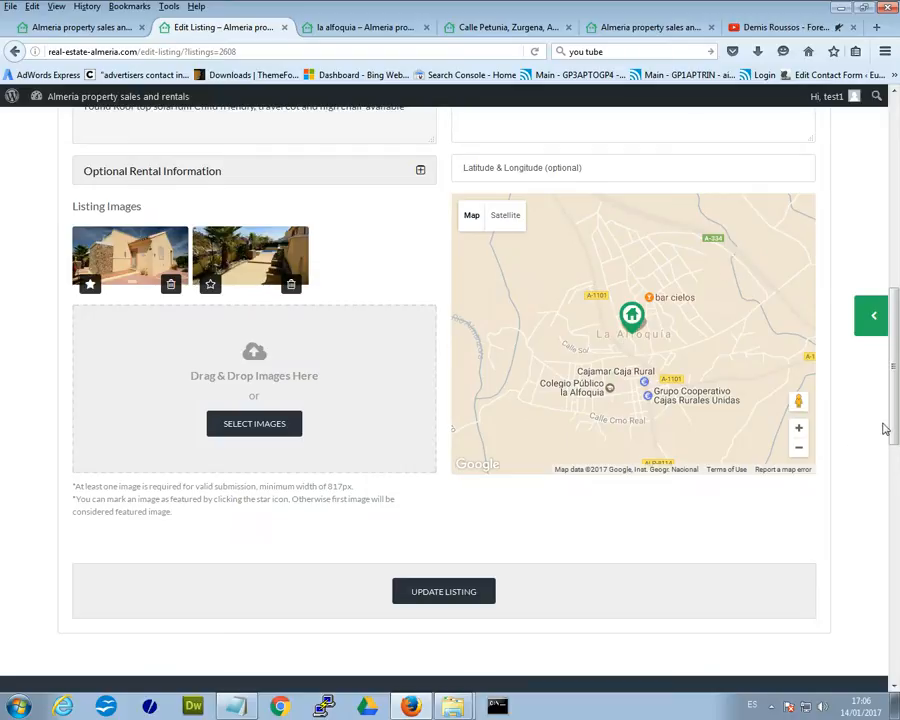
left_click_drag(896, 414, 896, 358)
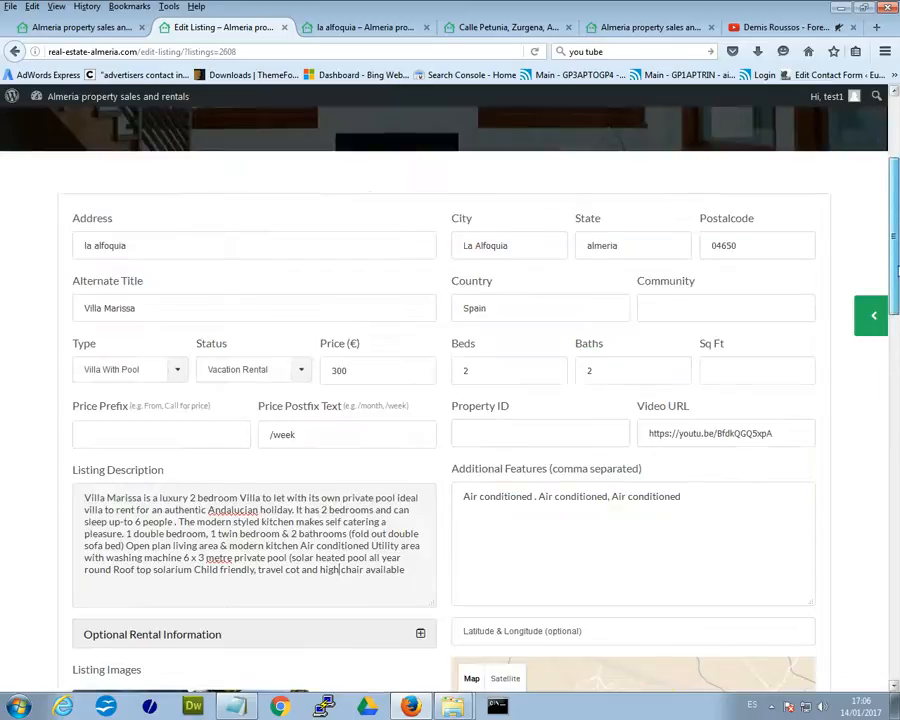
scroll(534, 295, "up", 5)
left_click_drag(518, 246, 458, 246)
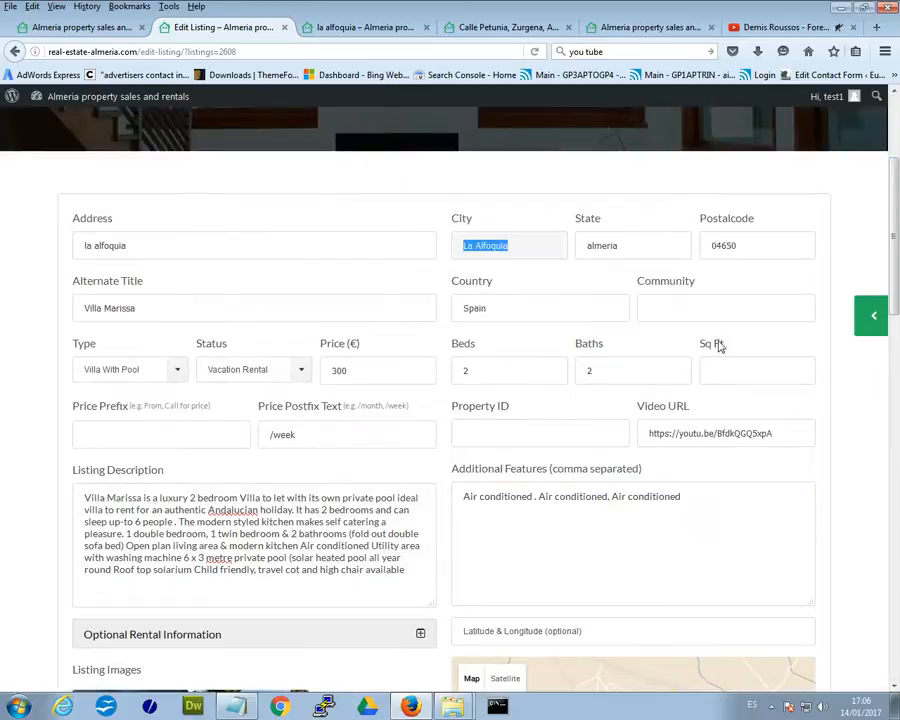
left_click_drag(897, 272, 878, 422)
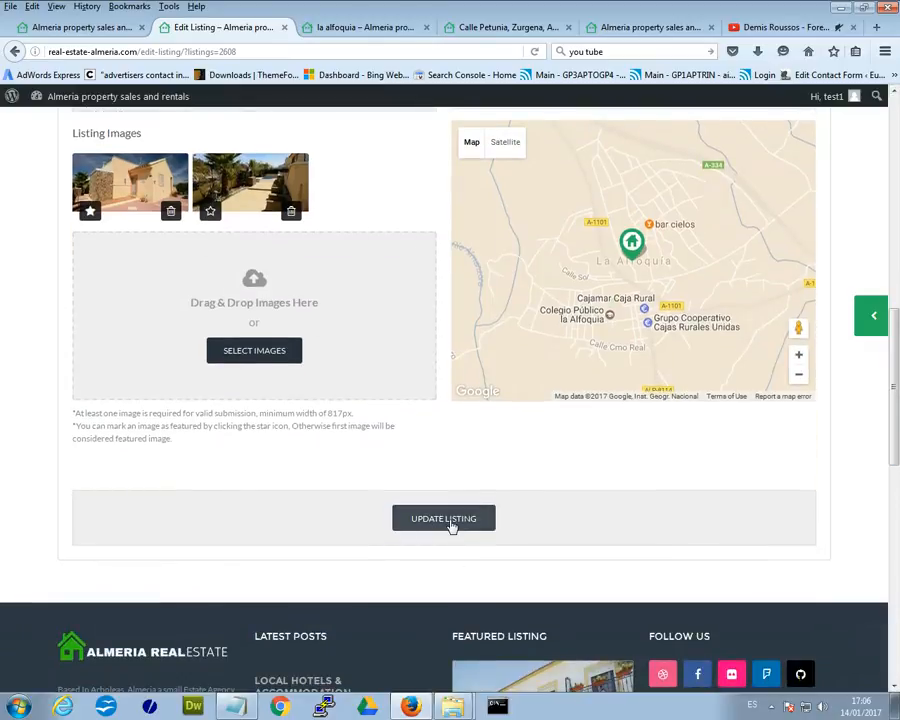
left_click_drag(894, 461, 898, 267)
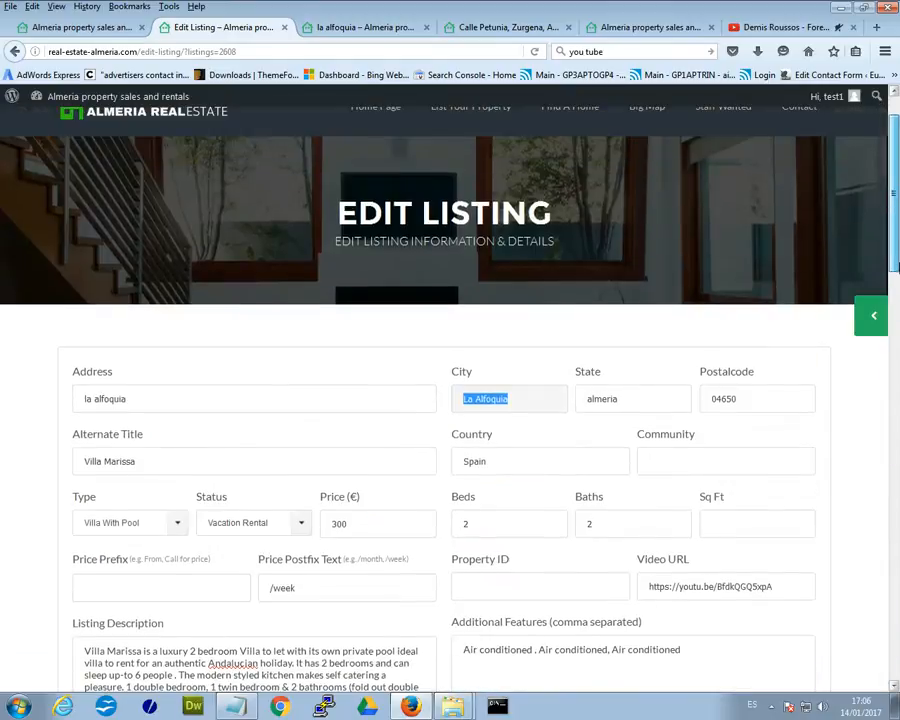
Review the published Villa Marissa page: photos, 2:00 PM check-in, 10:00 AM check-out, €40 cleaning fee.
left_click(330, 27)
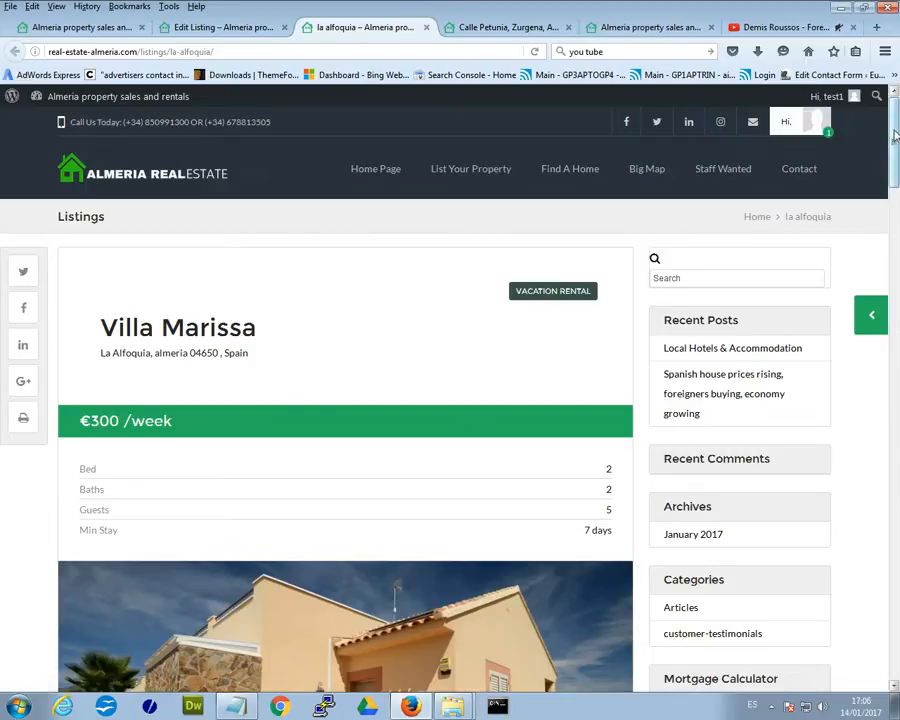
left_click_drag(895, 135, 895, 187)
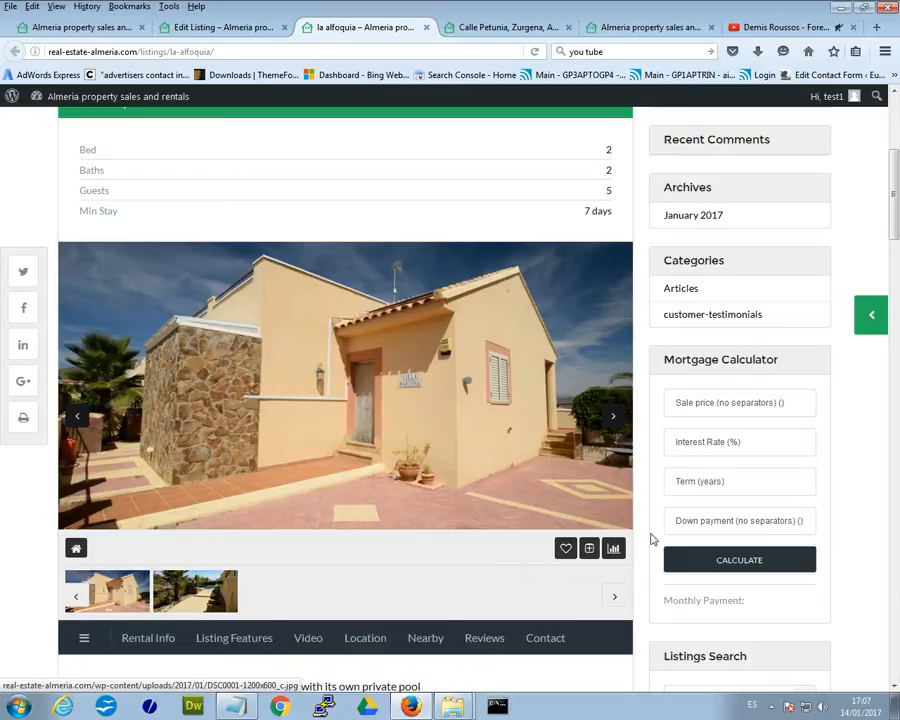
scroll(895, 193, "down", 3)
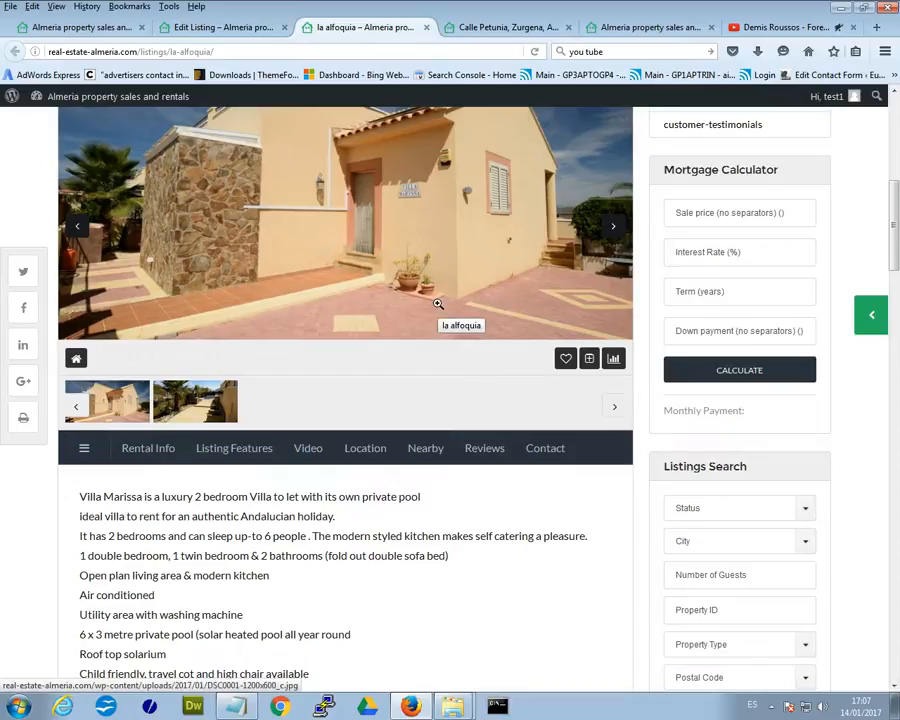
left_click_drag(897, 245, 895, 187)
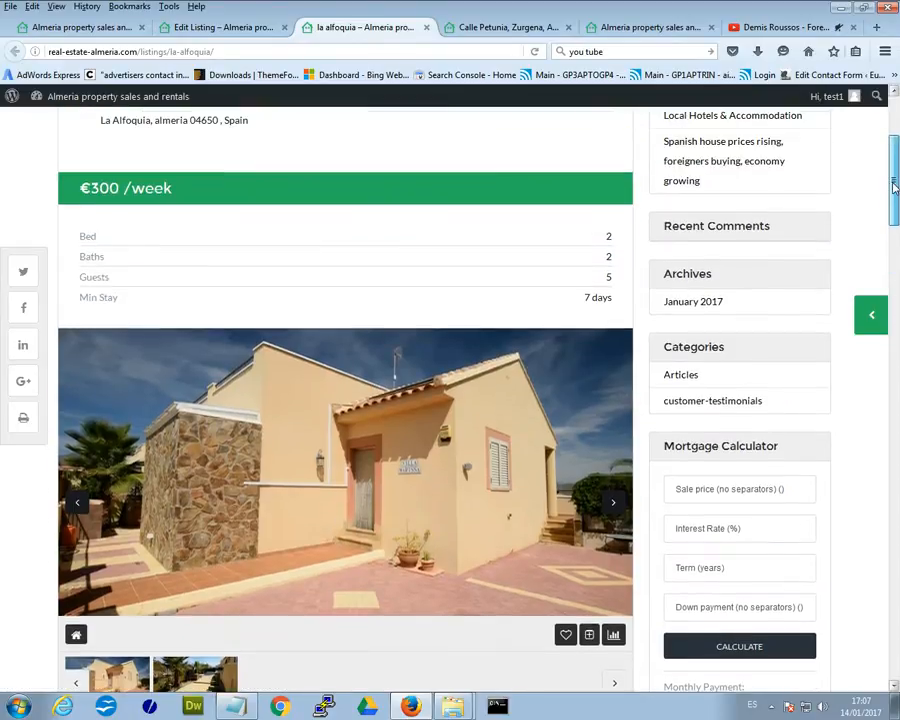
scroll(565, 372, "down", 5)
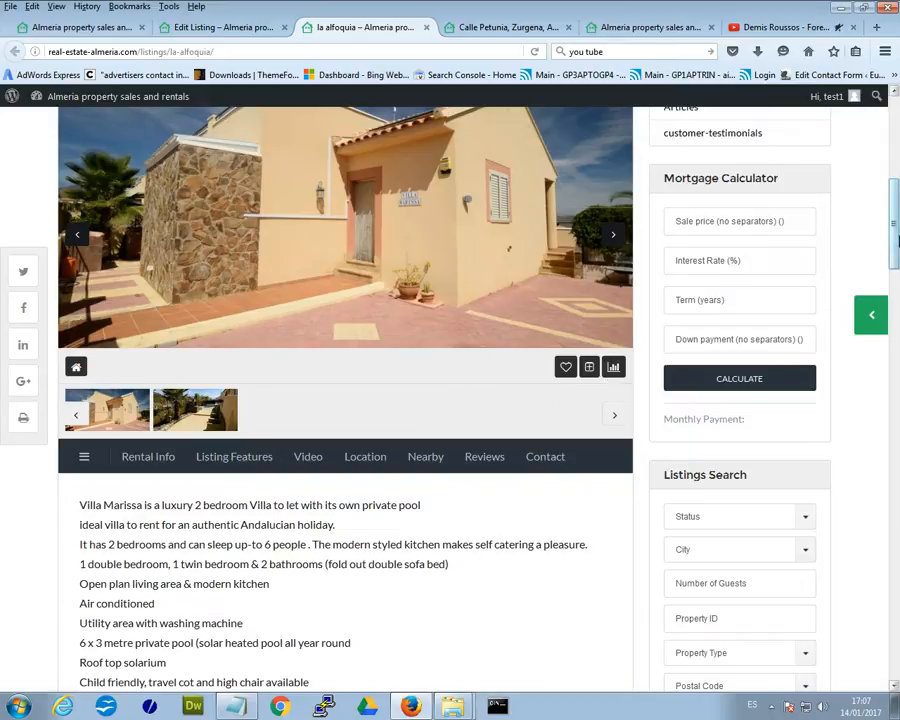
left_click_drag(892, 213, 892, 271)
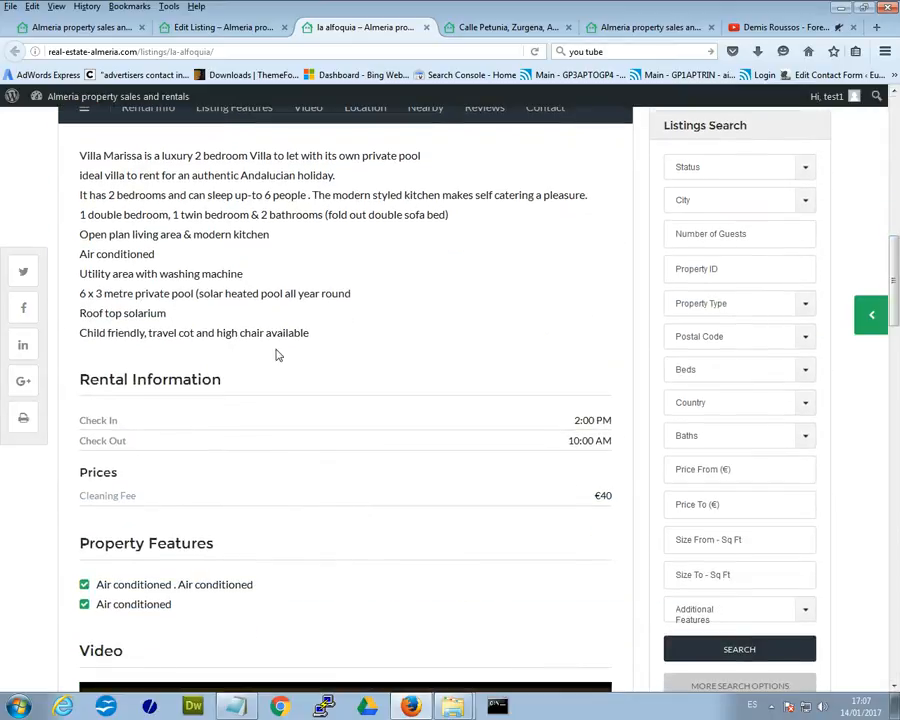
left_click_drag(78, 158, 311, 330)
left_click(347, 366)
scroll(347, 360, "down", 2)
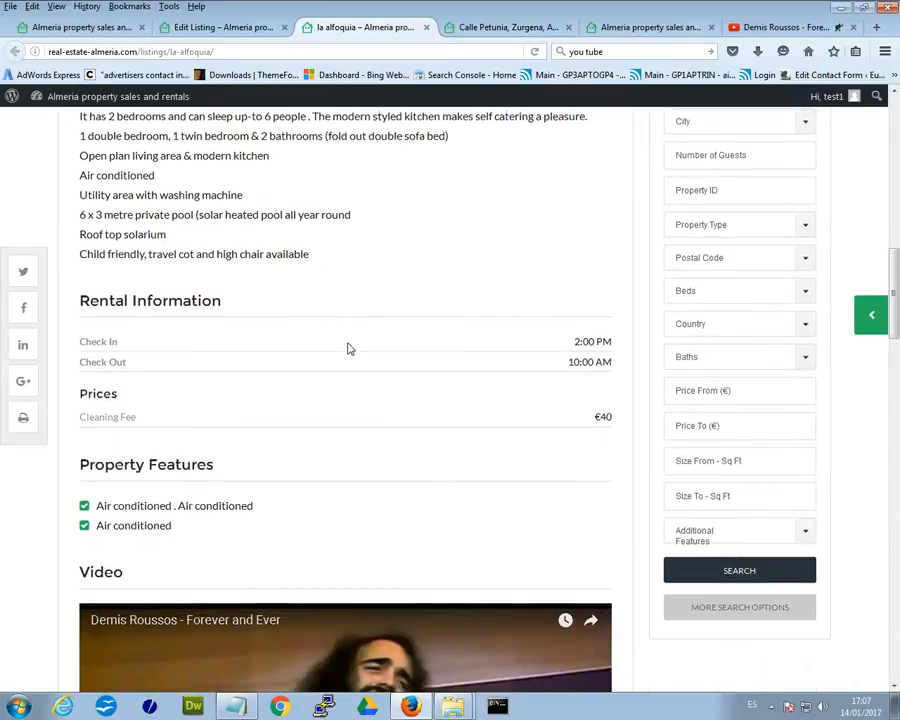
scroll(308, 381, "down", 1)
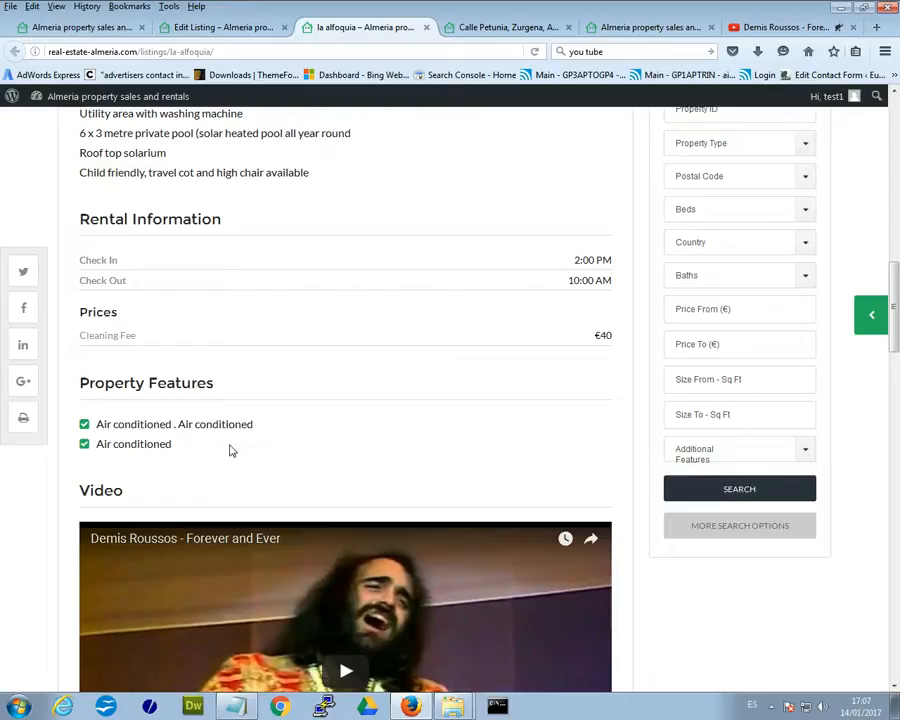
scroll(225, 451, "down", 2)
left_click_drag(201, 376, 75, 355)
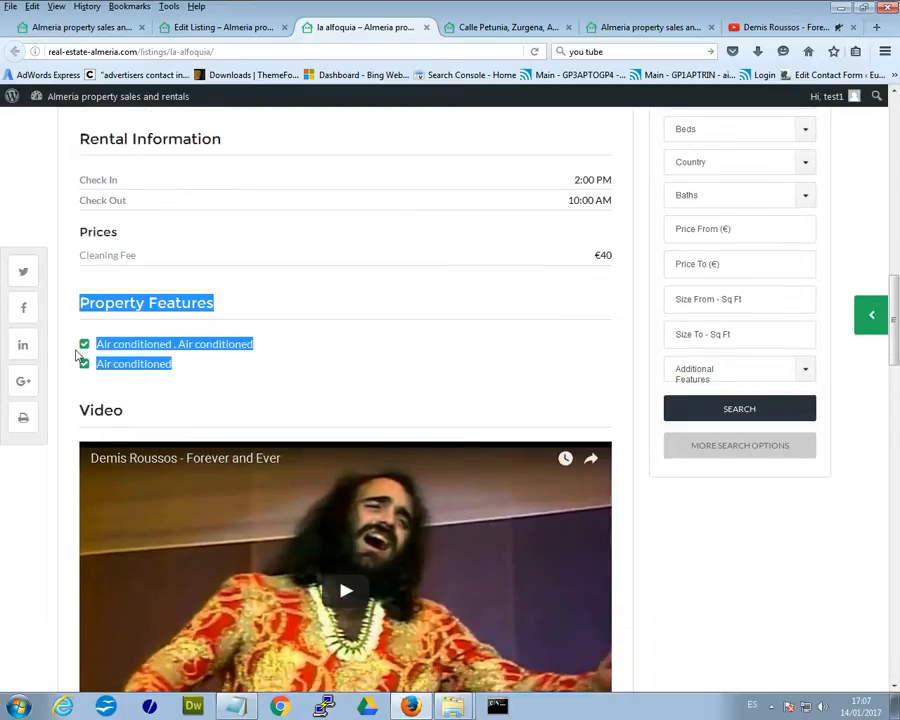
left_click(196, 391)
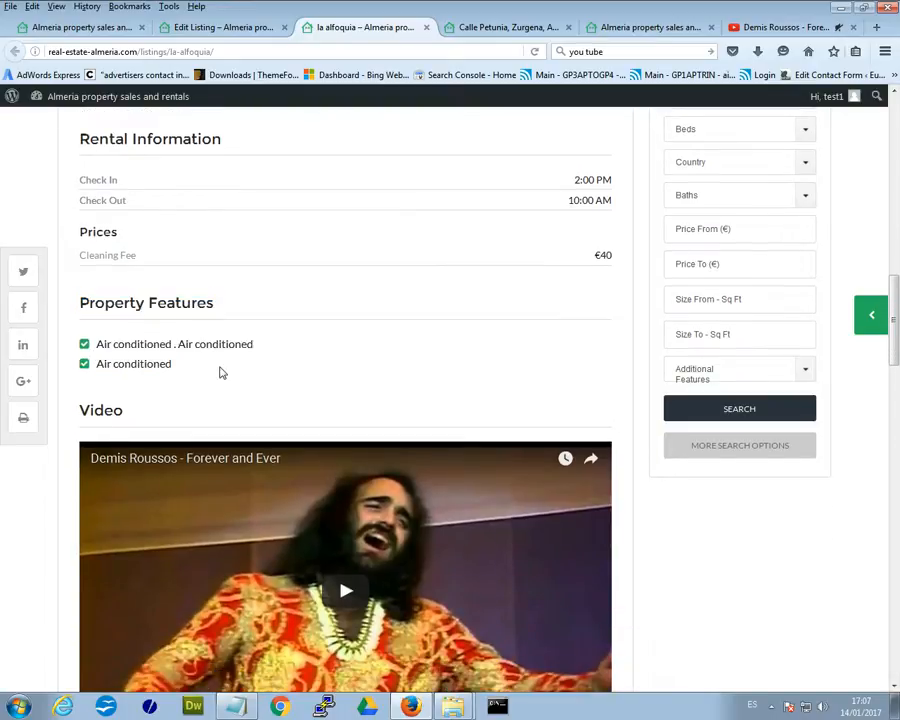
scroll(223, 371, "down", 2)
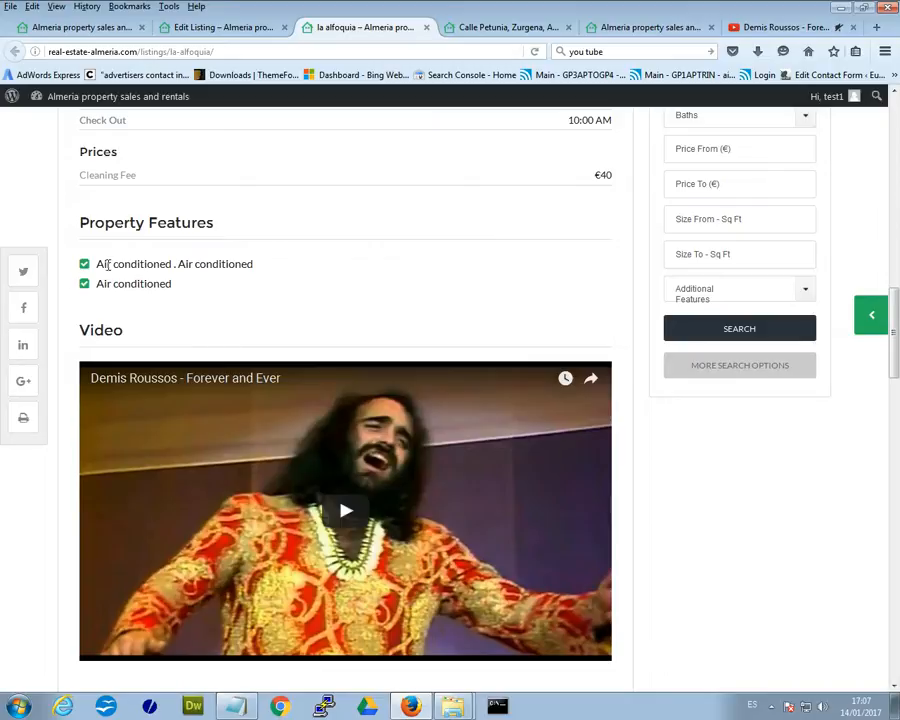
scroll(173, 270, "down", 2)
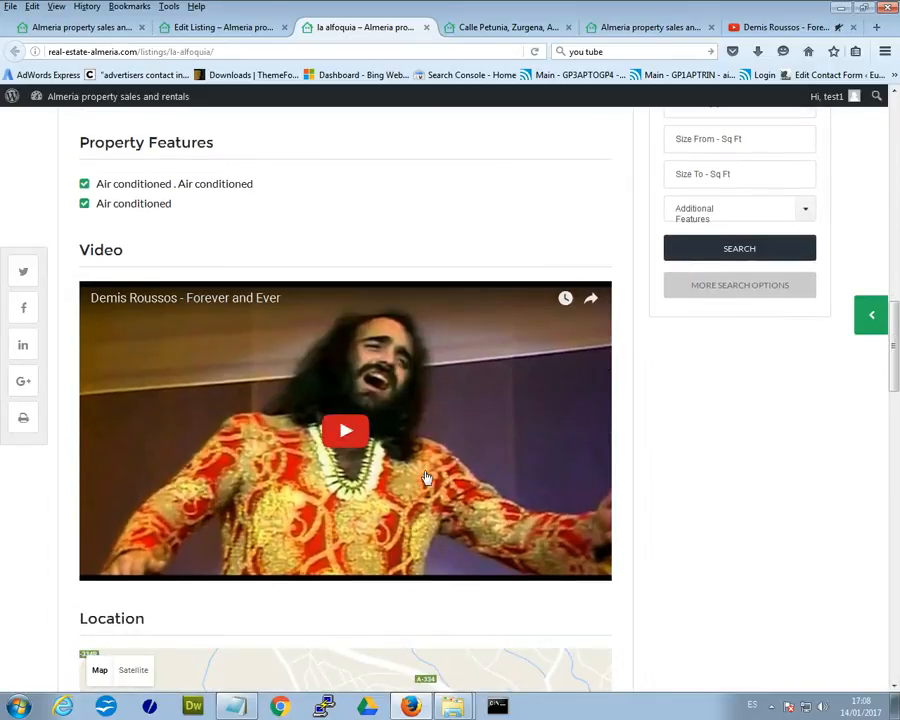
scroll(740, 466, "down", 6)
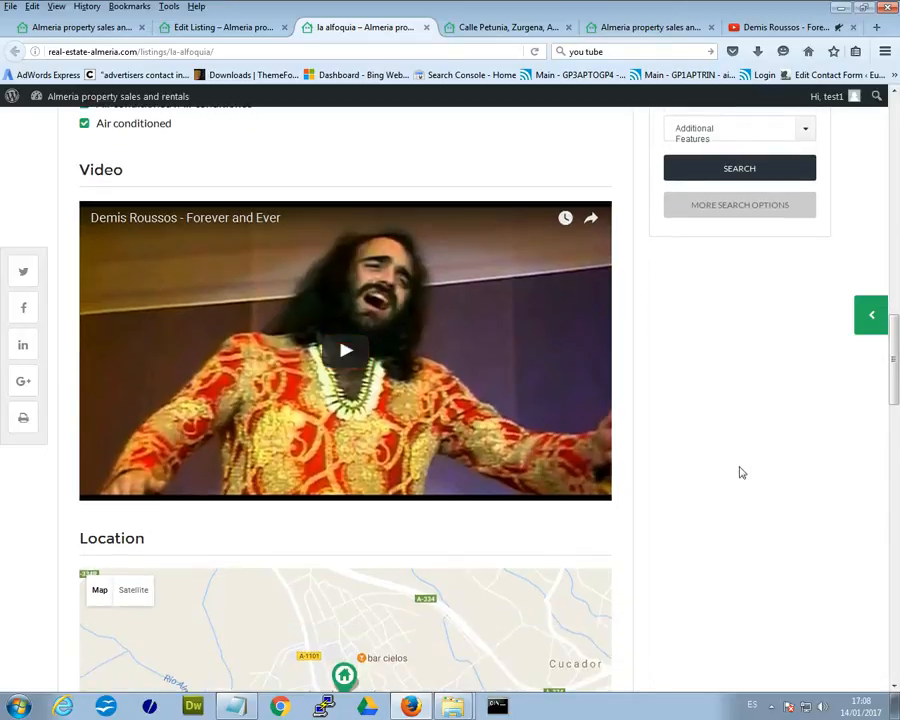
scroll(502, 530, "down", 3)
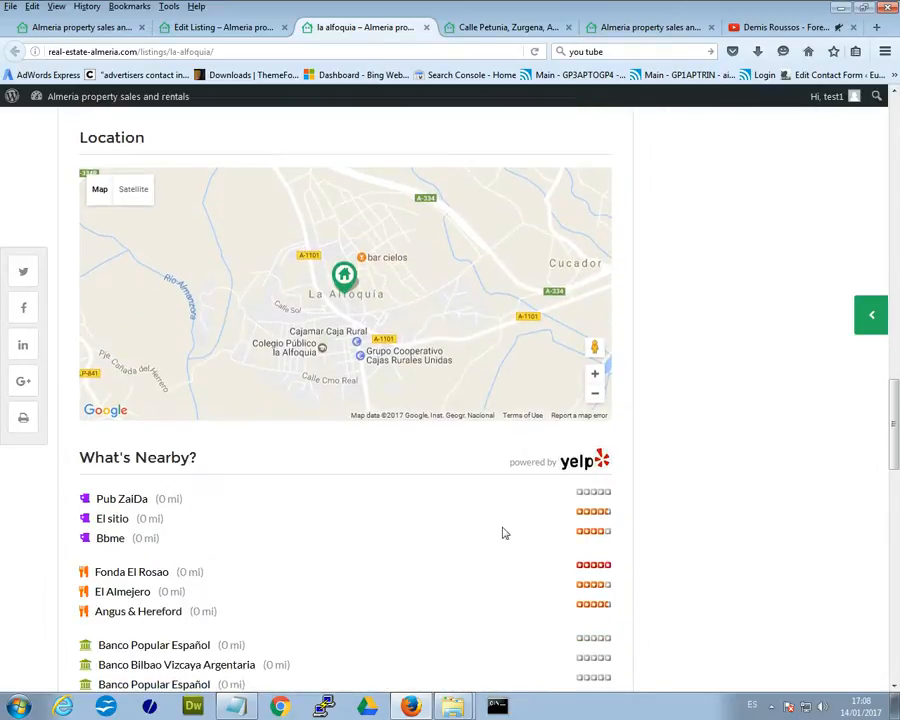
scroll(895, 393, "down", 4)
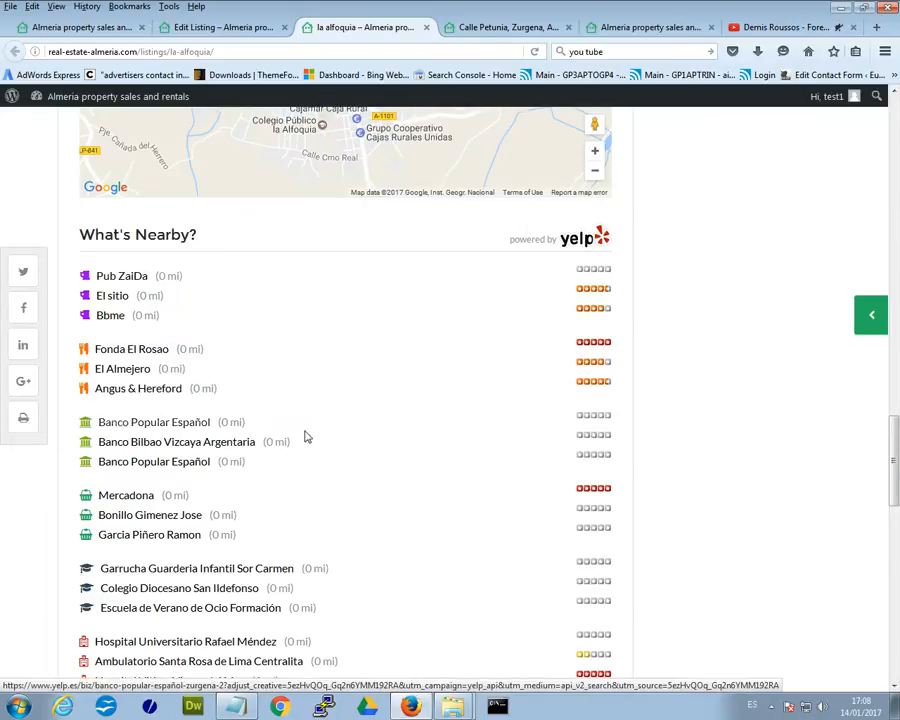
scroll(230, 440, "down", 3)
scroll(230, 440, "up", 2)
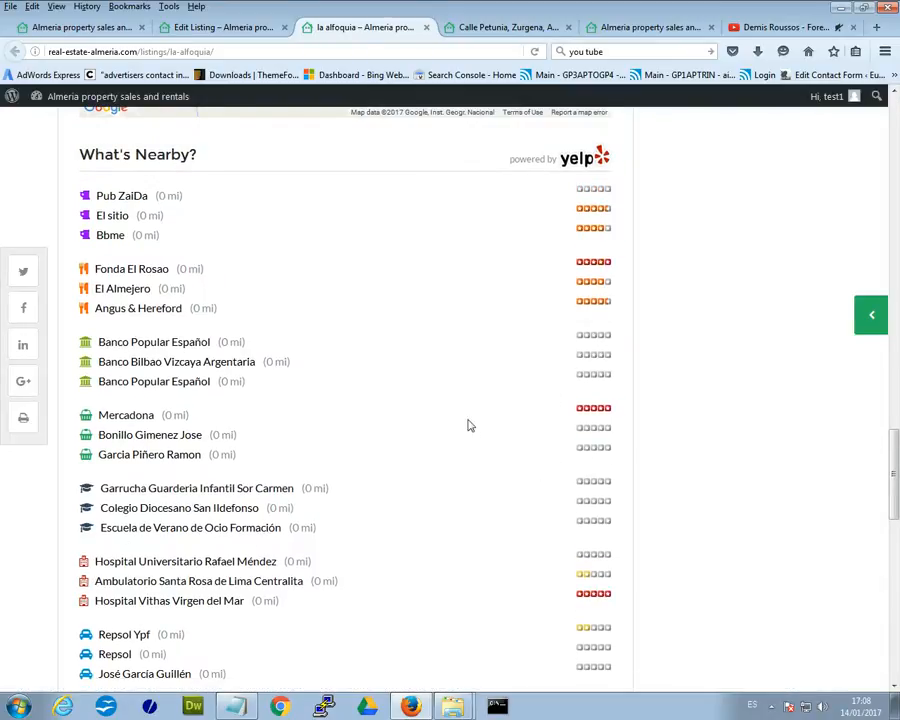
left_click_drag(895, 457, 895, 533)
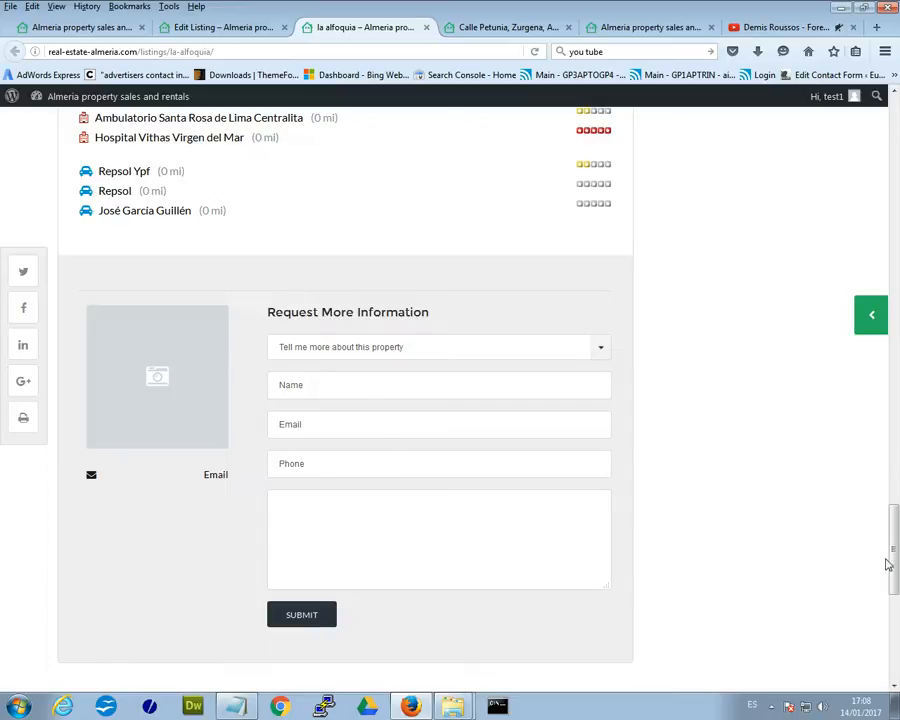
left_click_drag(890, 527, 886, 145)
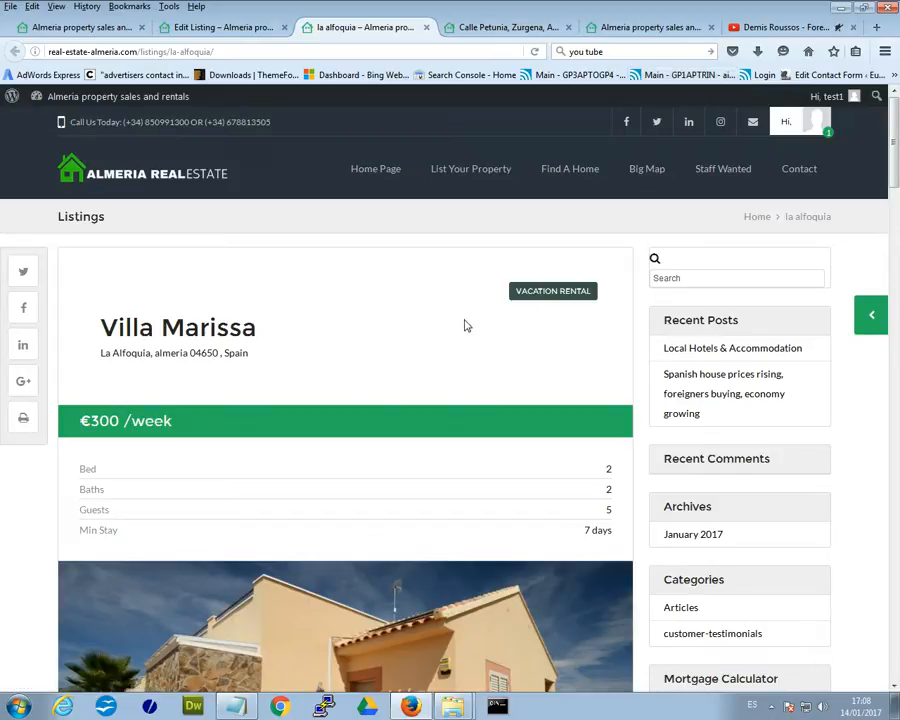
left_click_drag(889, 137, 885, 358)
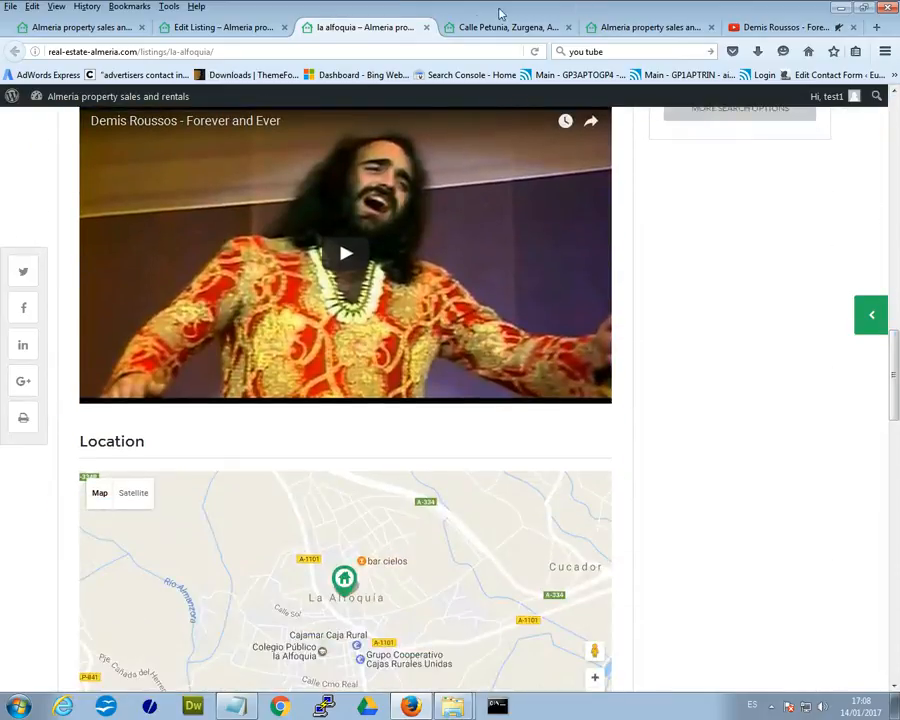
Switch to the Villa Marissa listing page and scroll to its booking calendar.
left_click(476, 30)
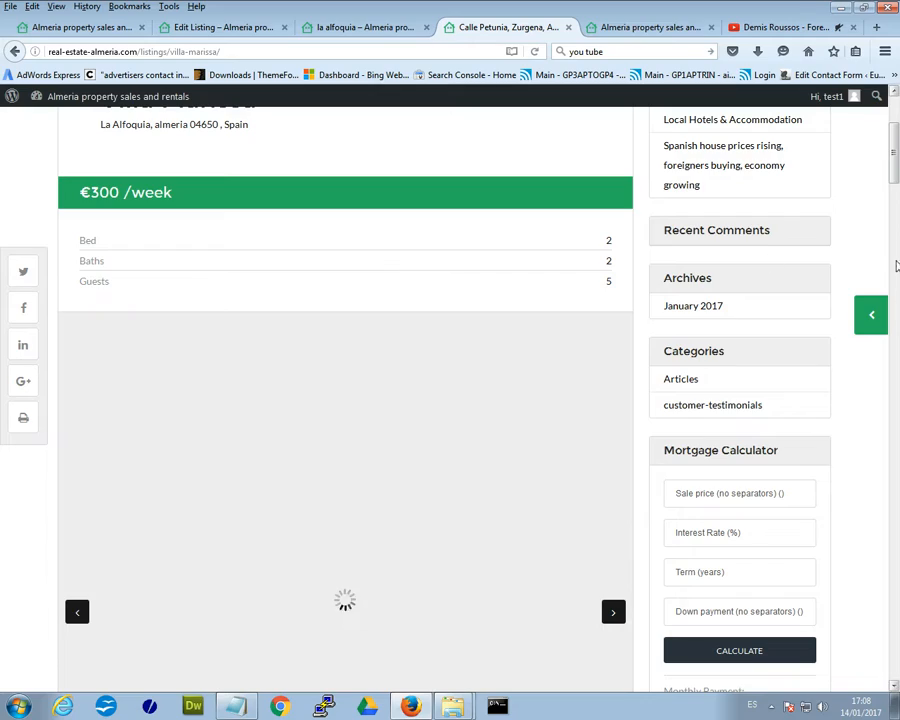
left_click_drag(894, 150, 894, 394)
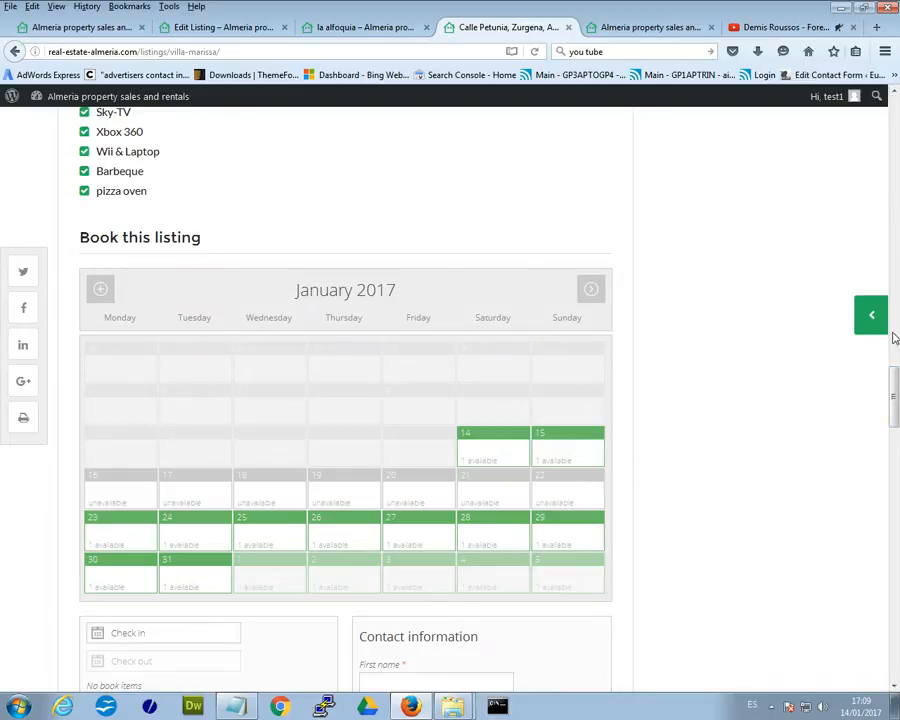
scroll(762, 352, "down", 3)
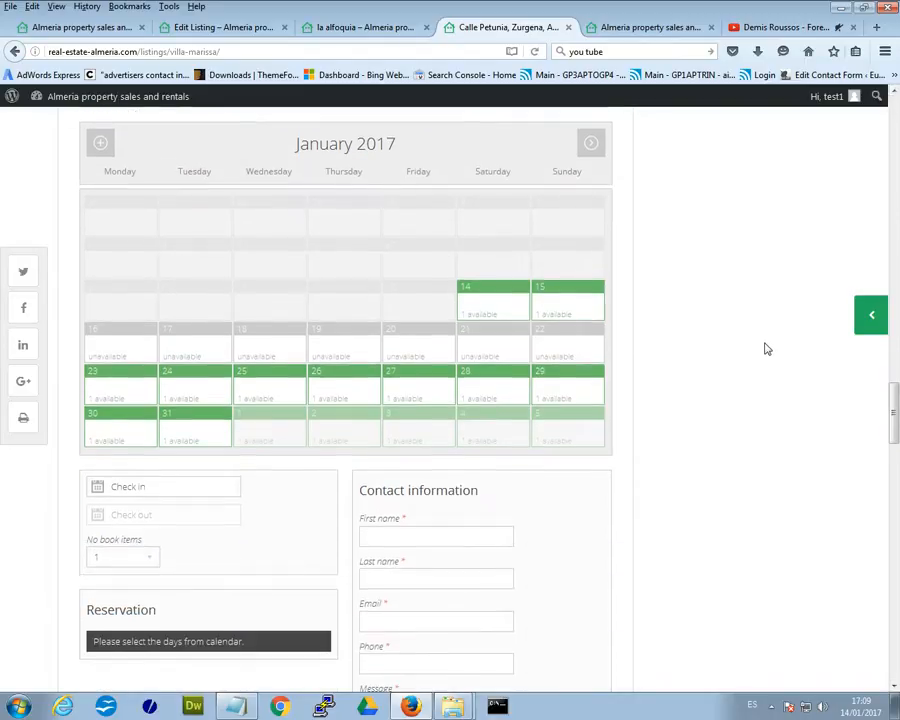
scroll(766, 348, "up", 2)
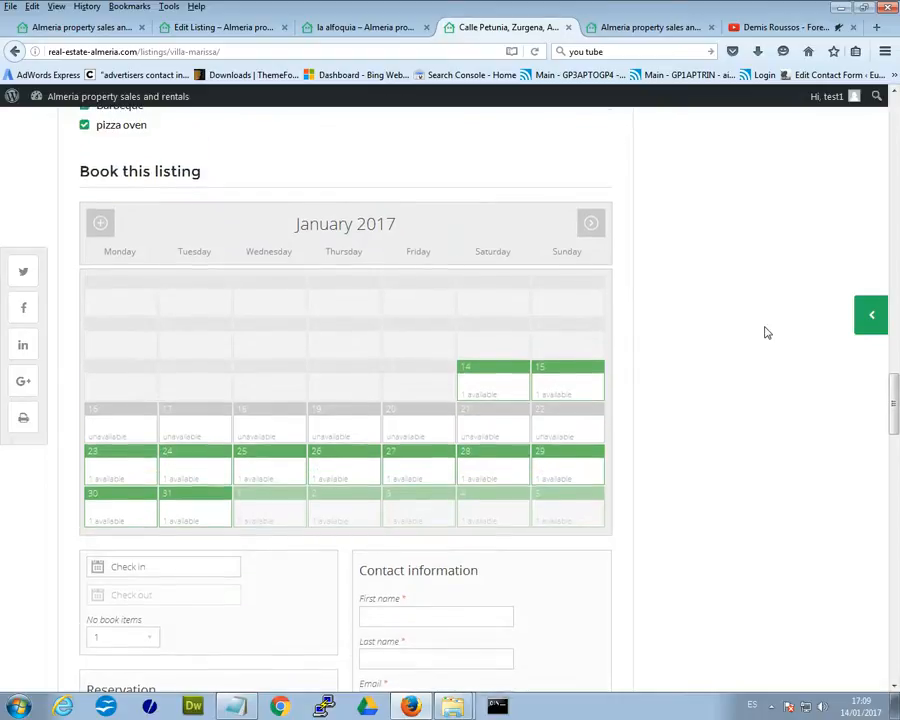
Test one-night stays on January 14–15, 21–22, 23–24 and 25–26.
left_click(474, 388)
left_click(548, 388)
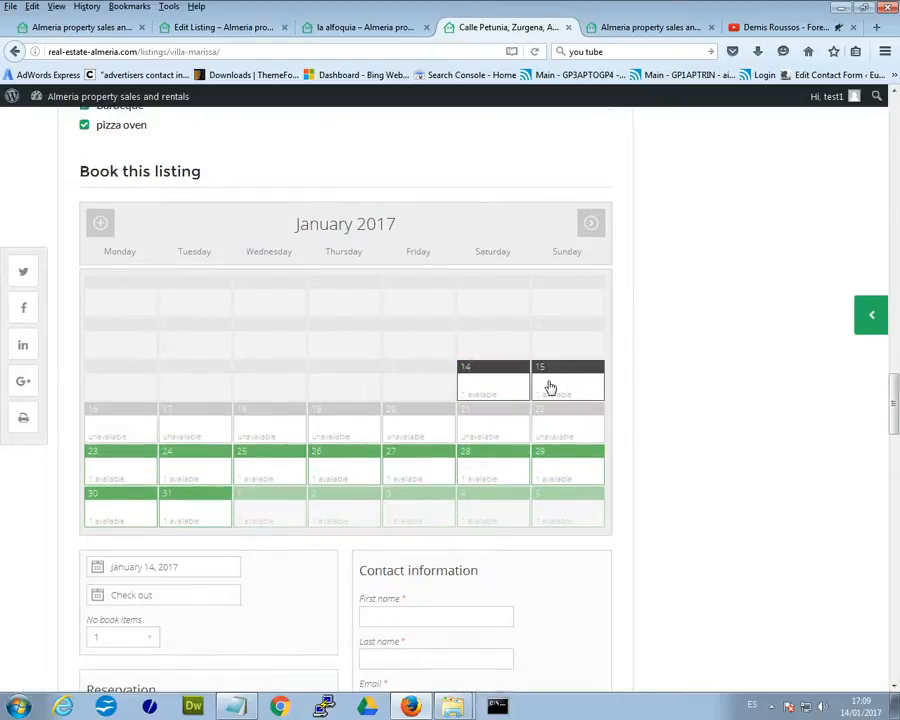
scroll(555, 422, "down", 2)
left_click(484, 330)
left_click(564, 325)
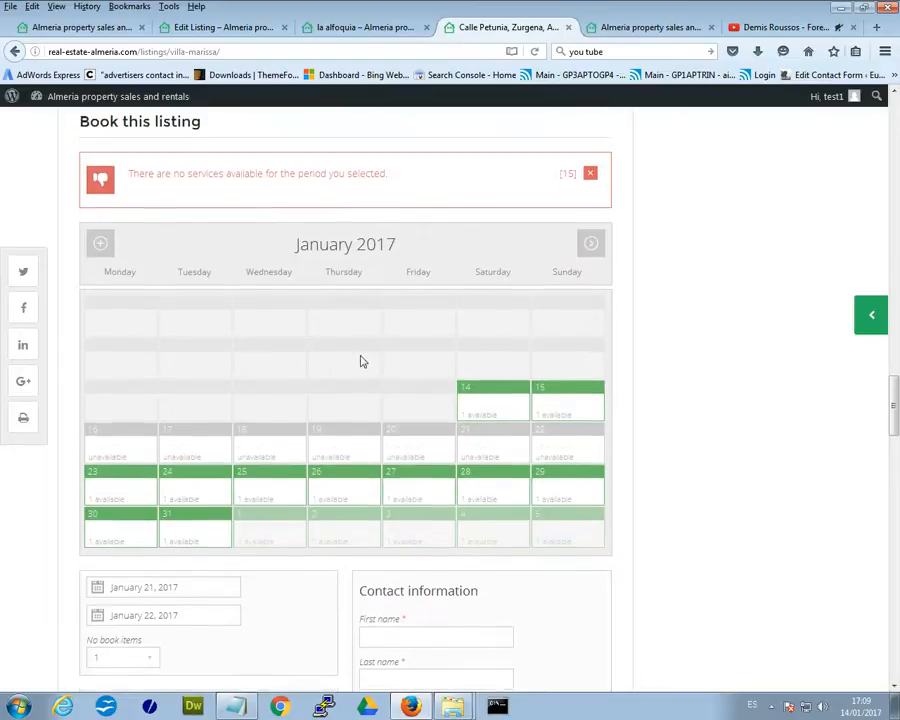
left_click(136, 486)
left_click(194, 488)
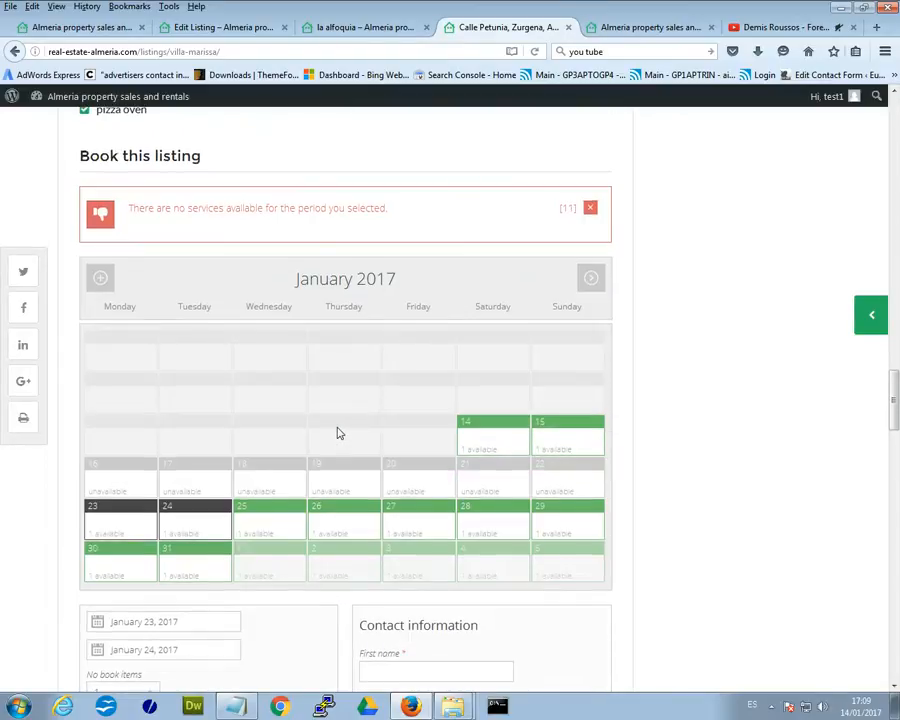
left_click(279, 374)
left_click(354, 377)
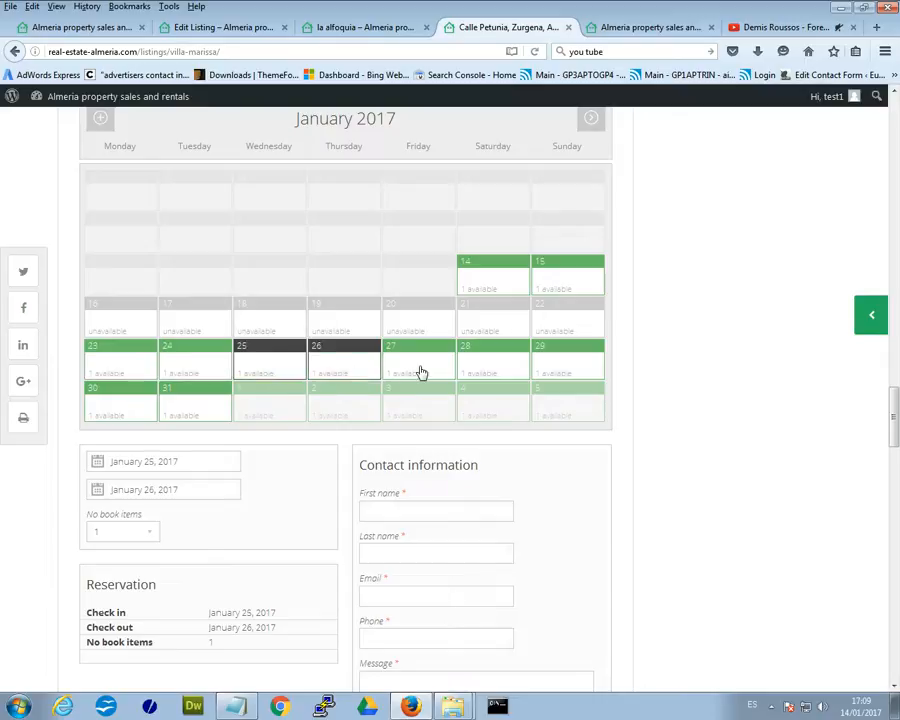
Try longer stays: January 22–29, January 14–23, and one starting January 28.
left_click(420, 372)
left_click(474, 368)
left_click(557, 371)
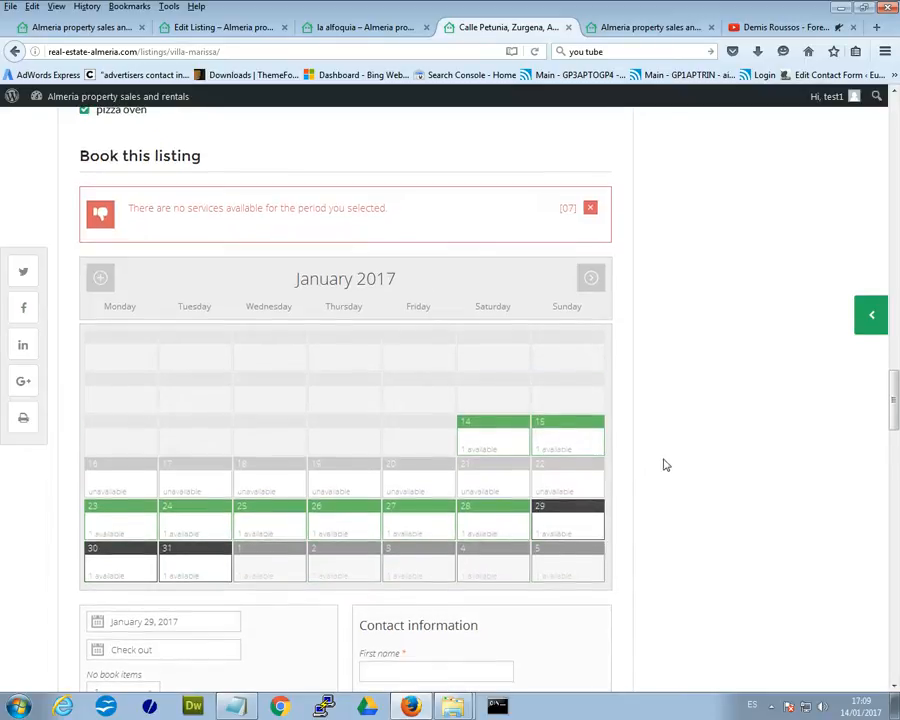
left_click(558, 485)
scroll(652, 527, "down", 1)
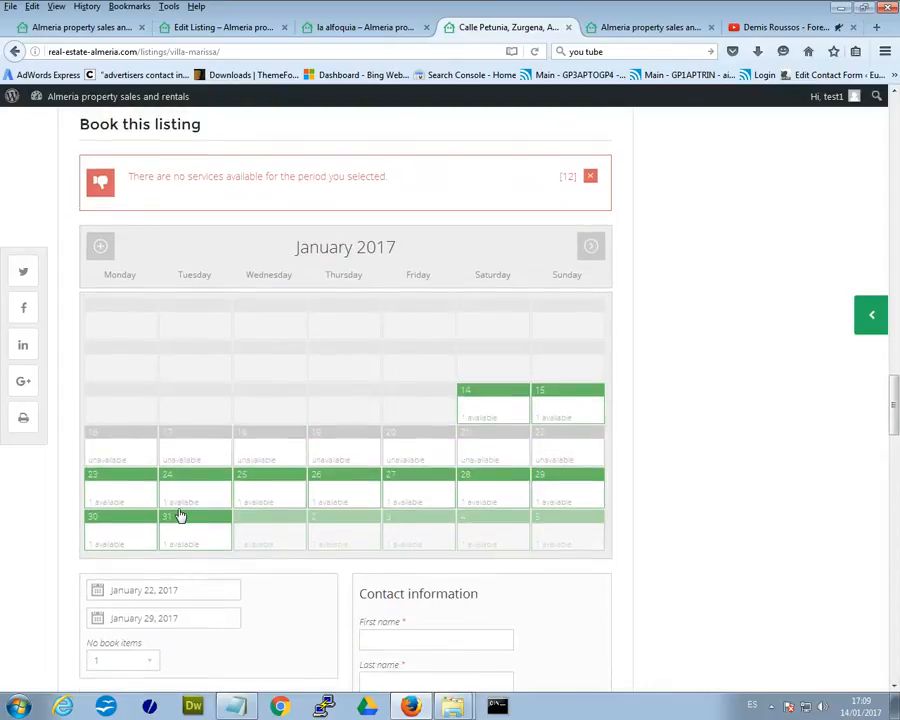
left_click(102, 497)
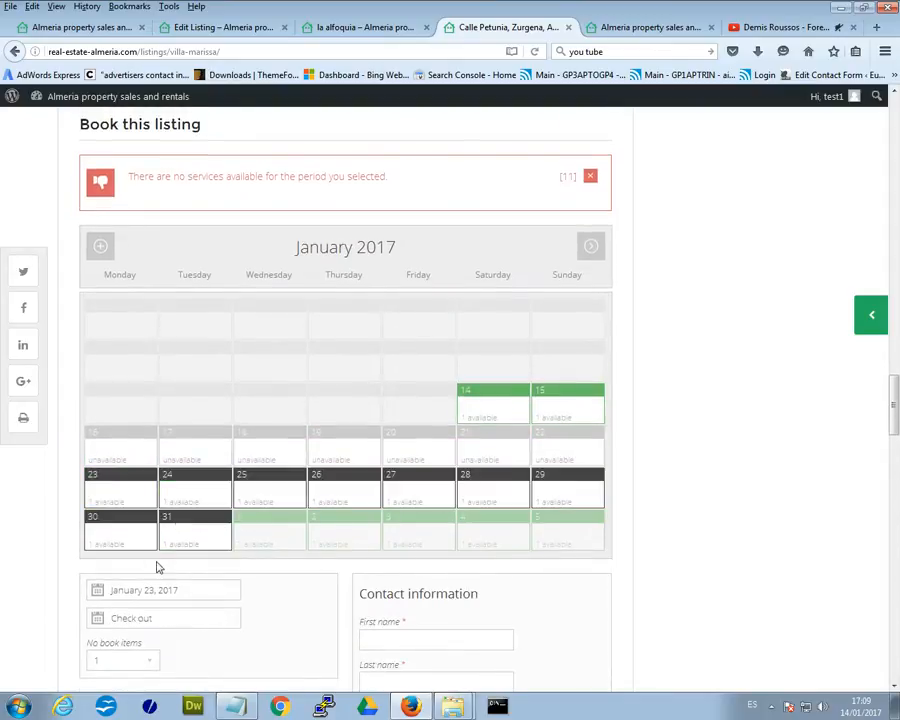
left_click(491, 406)
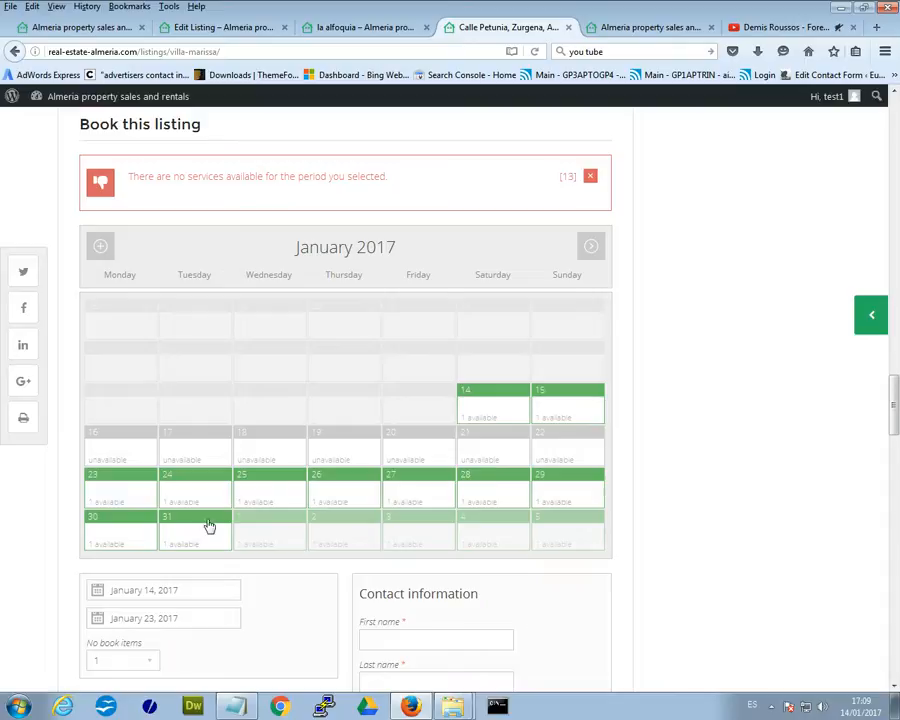
left_click(516, 502)
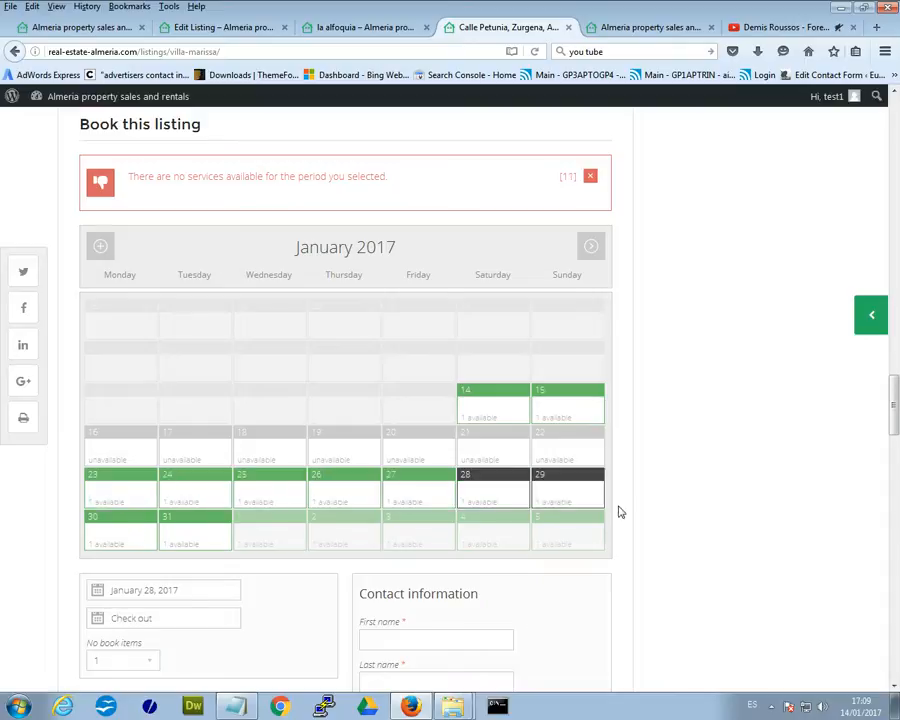
Return through the la alfoquia tab to the Villa Marissa Edit Listing form.
scroll(617, 512, "down", 3)
scroll(498, 592, "down", 8)
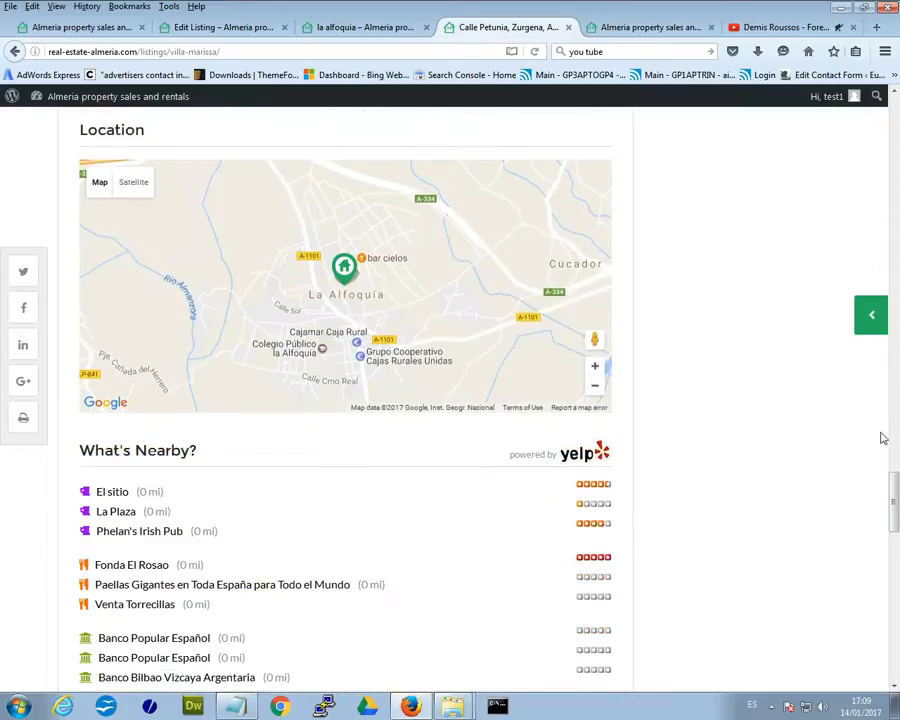
left_click_drag(893, 504, 897, 120)
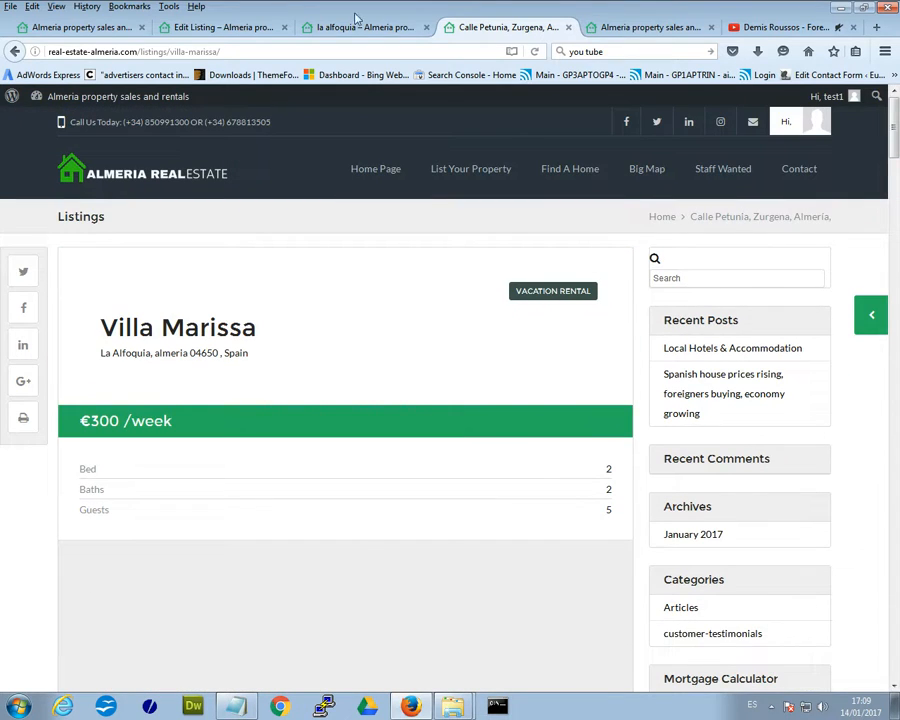
left_click(320, 26)
left_click(212, 26)
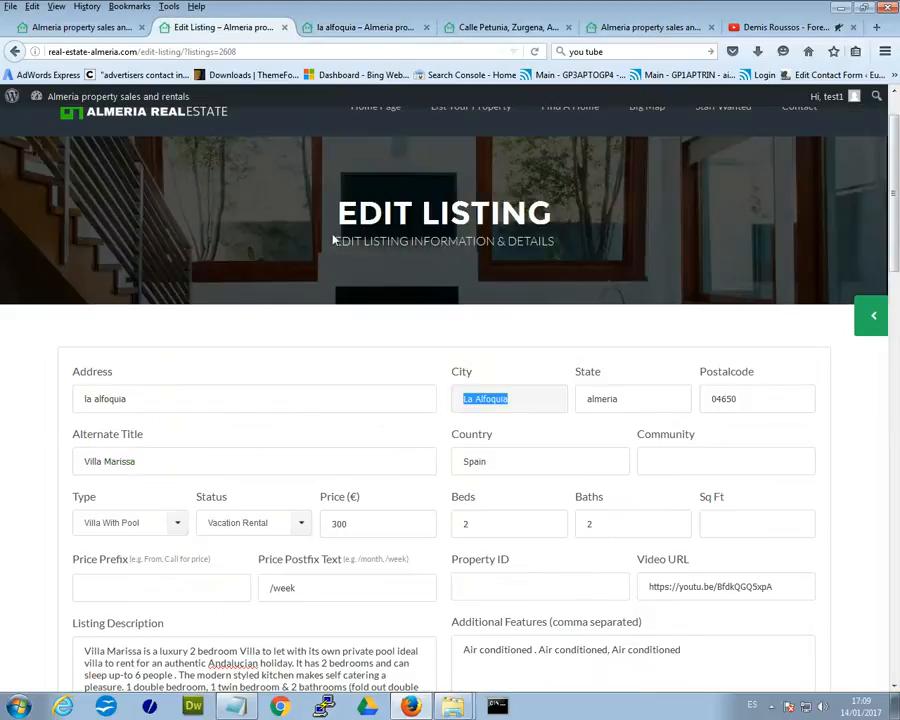
scroll(448, 380, "up", 1)
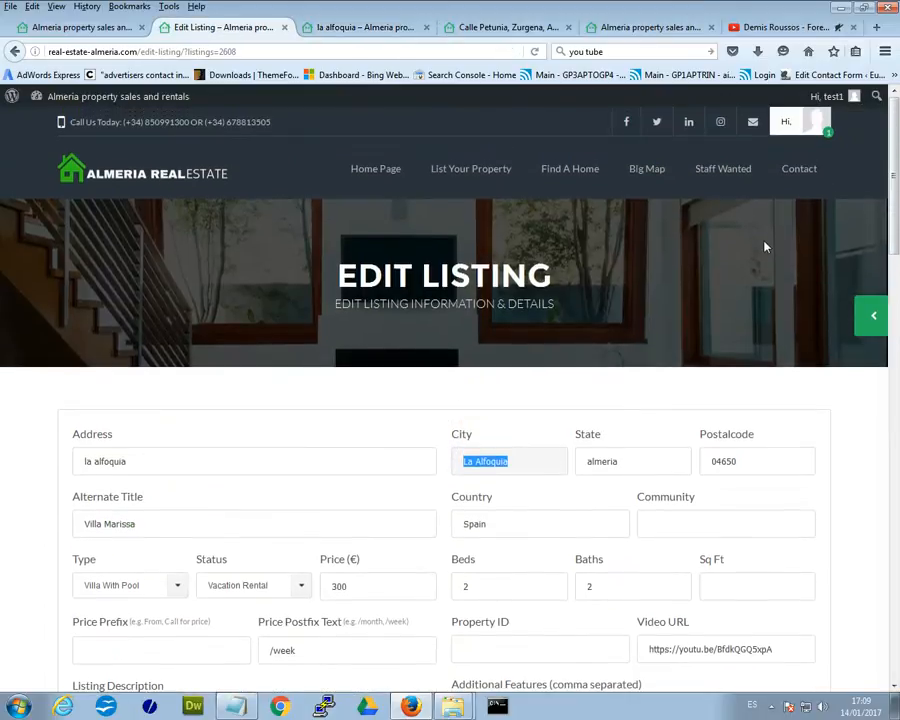
Review the Account Settings name and contact fields, then go back to the la alfoquia listing.
mouse_move(790, 121)
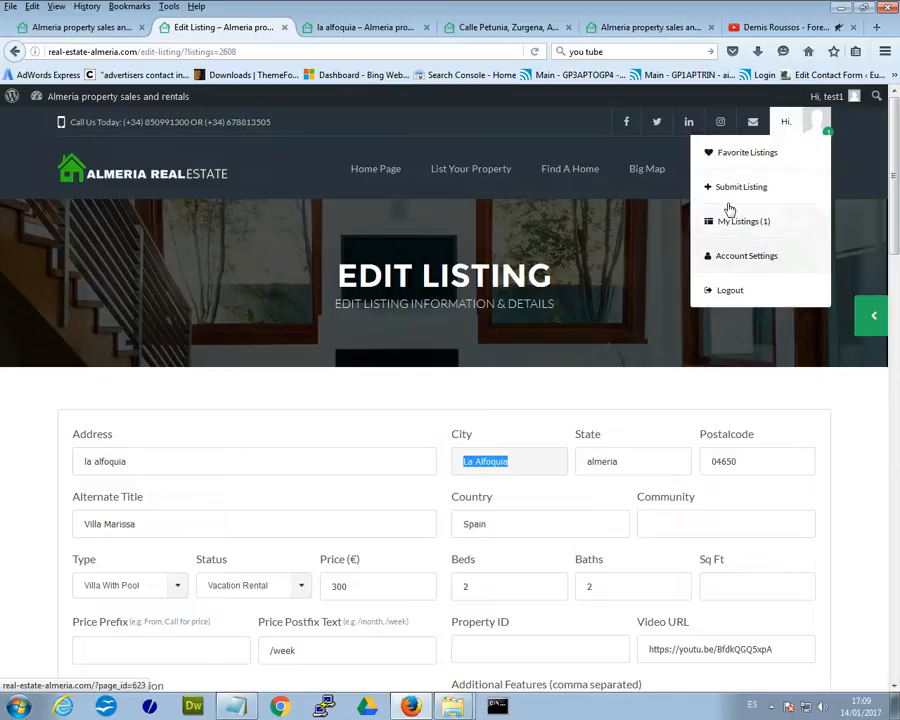
left_click(749, 264)
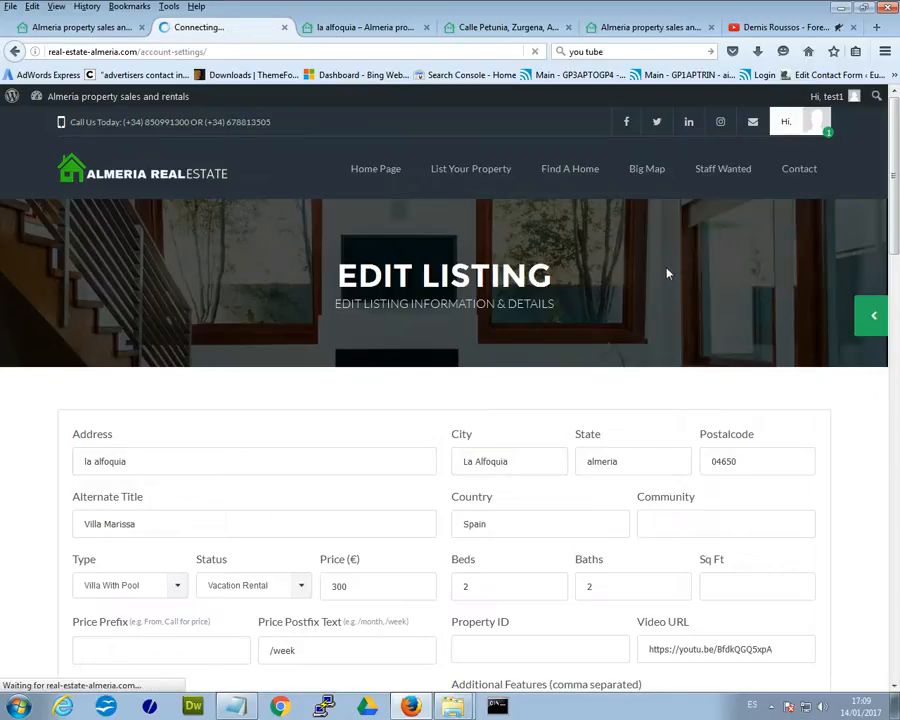
scroll(662, 355, "down", 3)
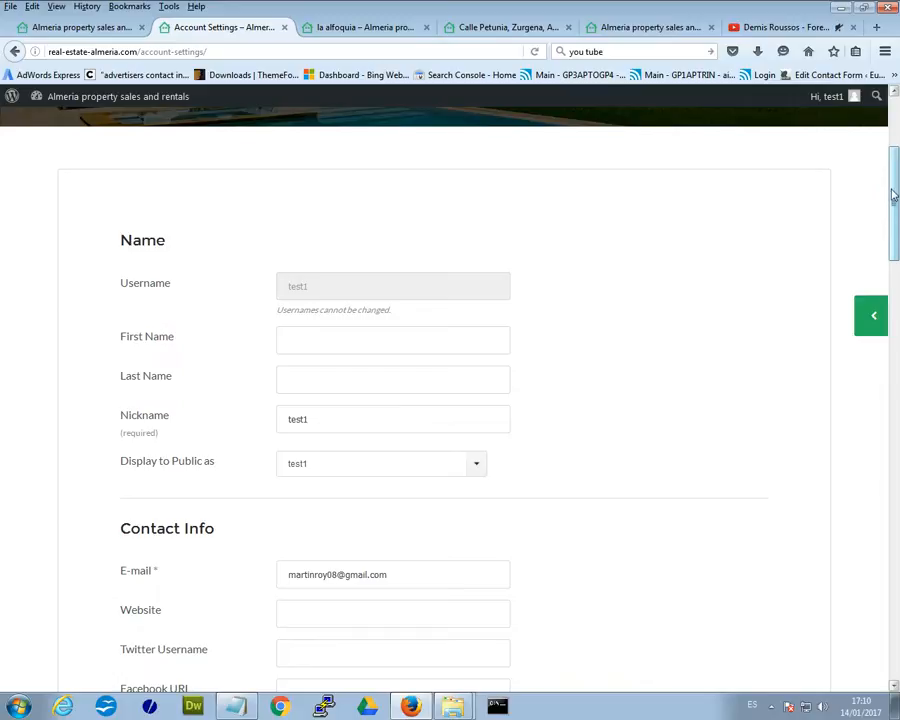
scroll(893, 188, "down", 2)
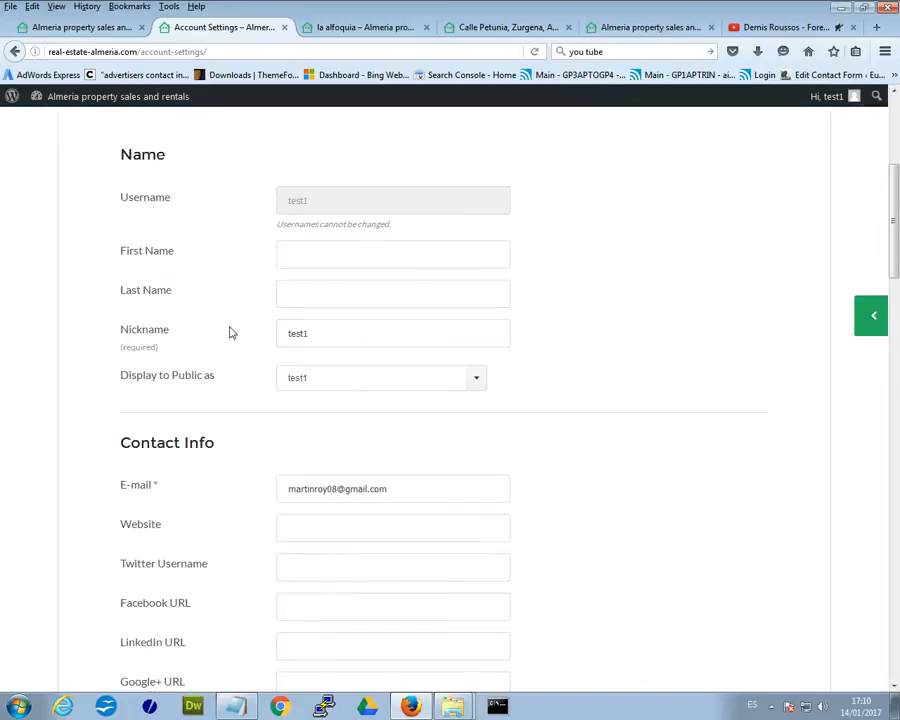
scroll(502, 412, "down", 3)
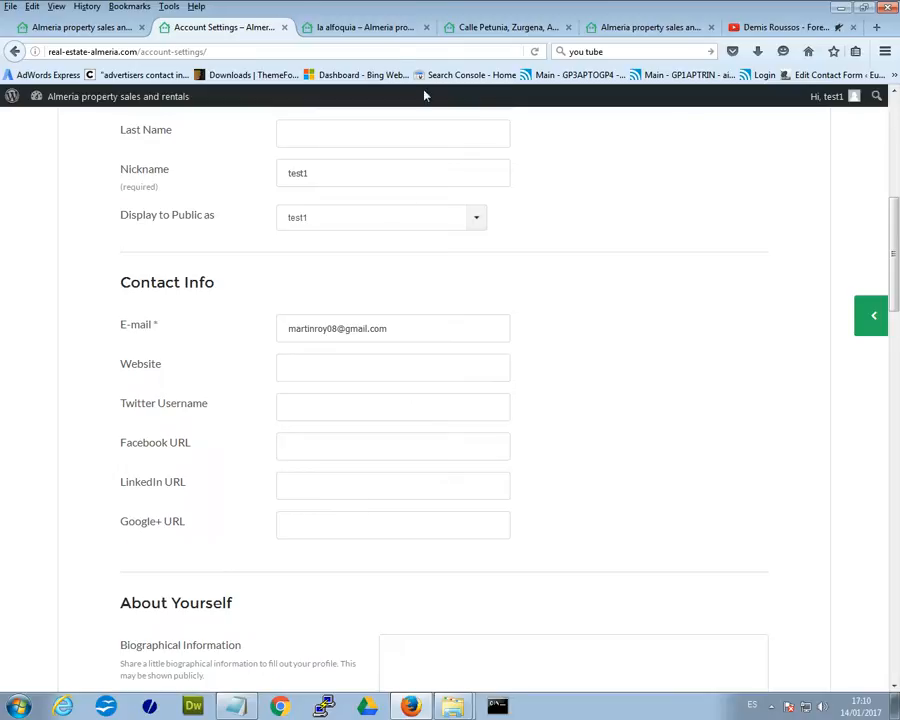
left_click(355, 27)
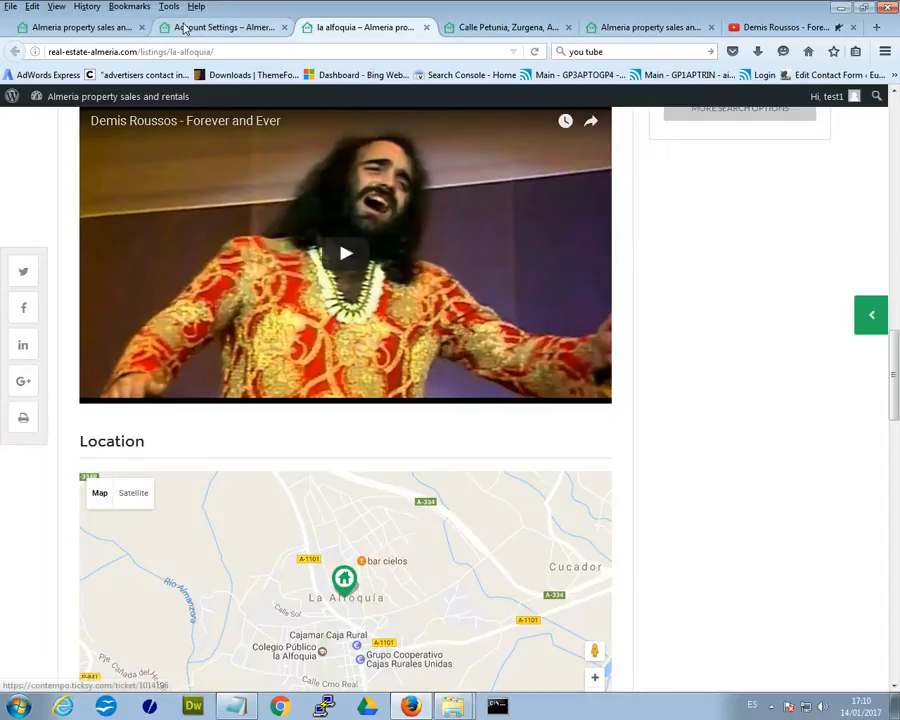
left_click(188, 27)
left_click(287, 405)
left_click_drag(203, 410, 137, 418)
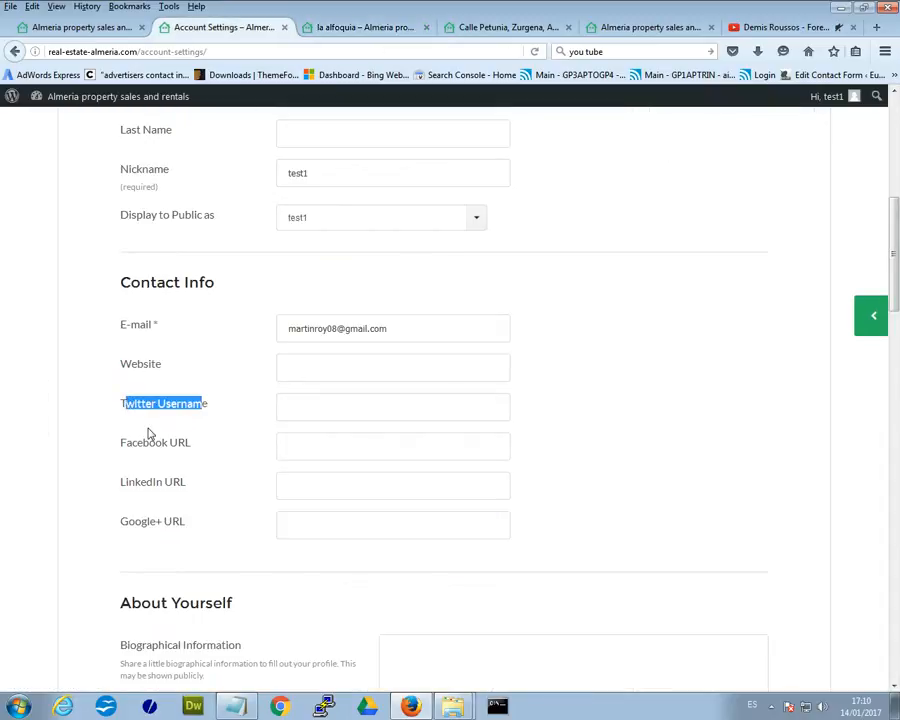
left_click_drag(216, 438, 90, 442)
left_click(200, 425)
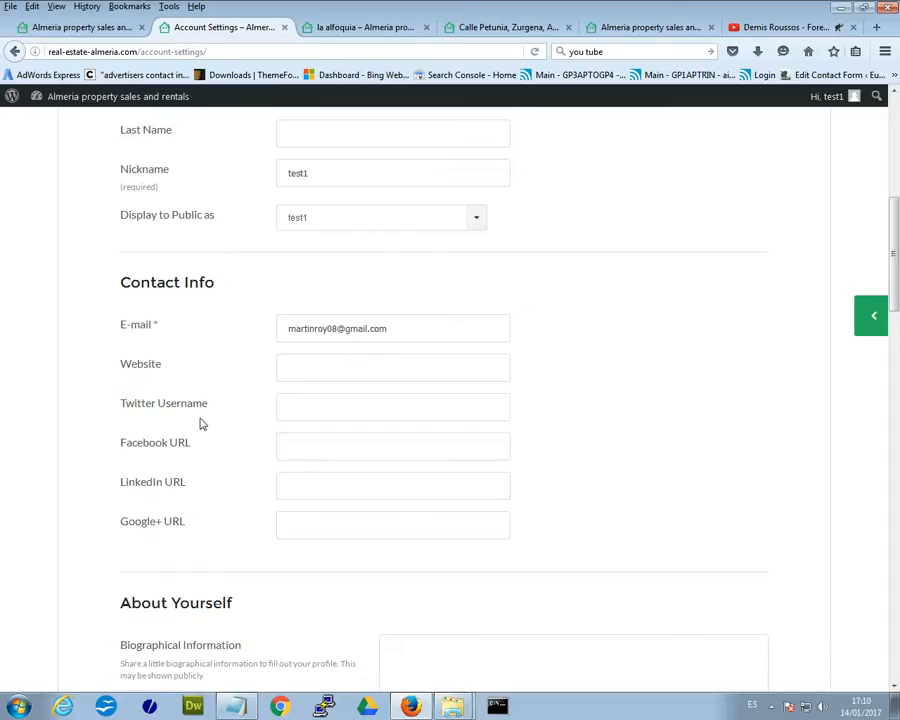
left_click(338, 28)
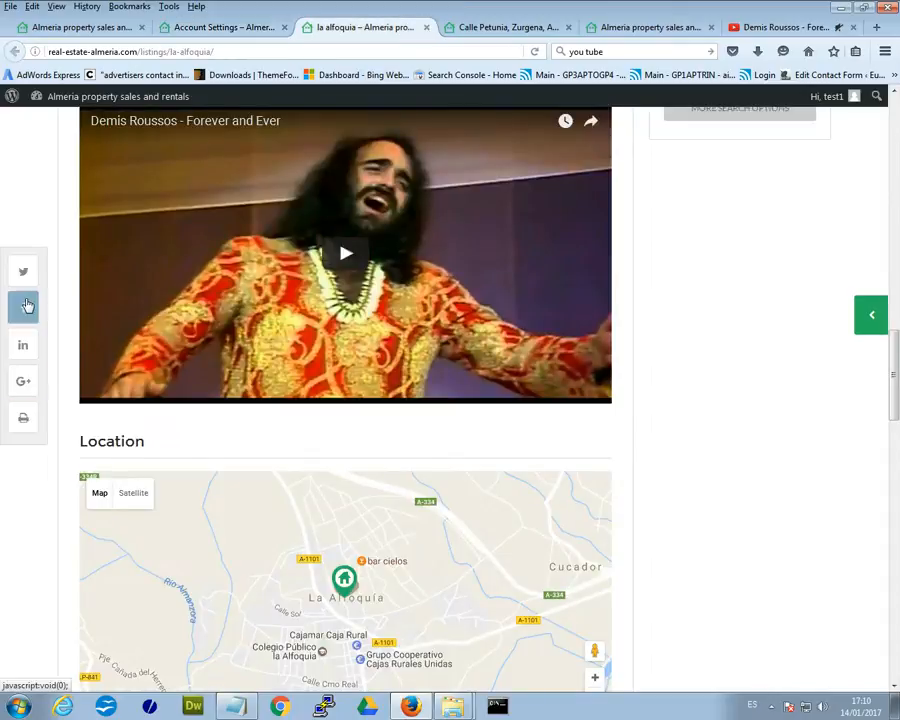
left_click(192, 28)
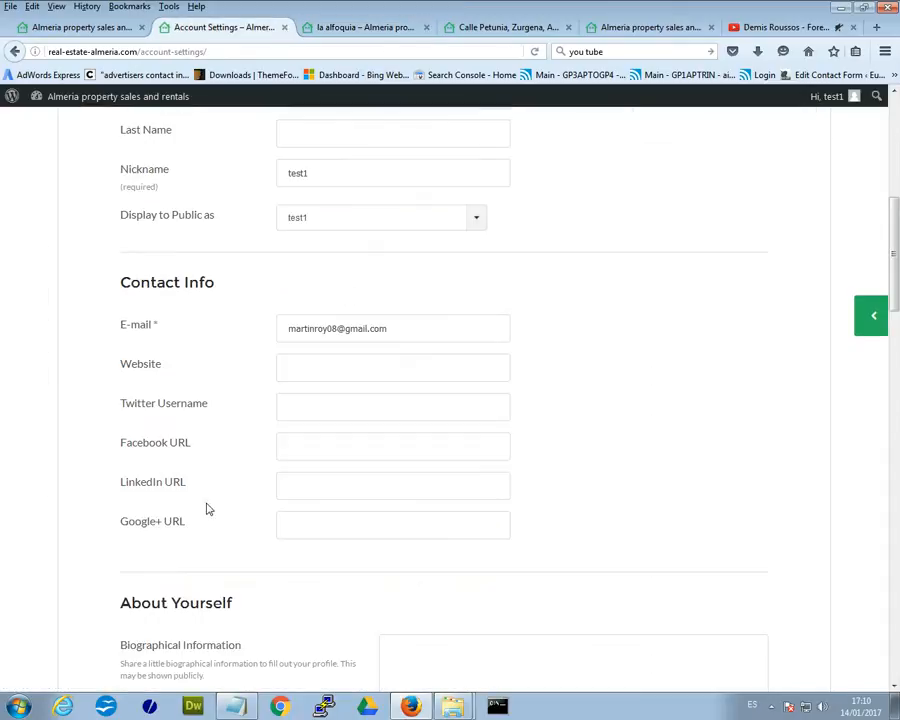
scroll(640, 521, "down", 5)
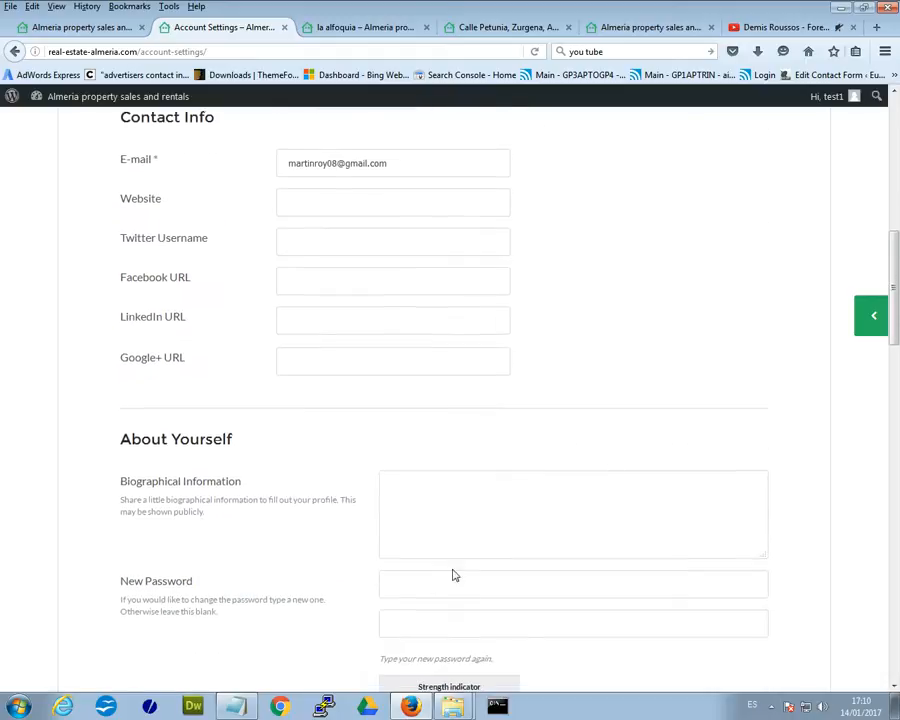
scroll(460, 439, "down", 8)
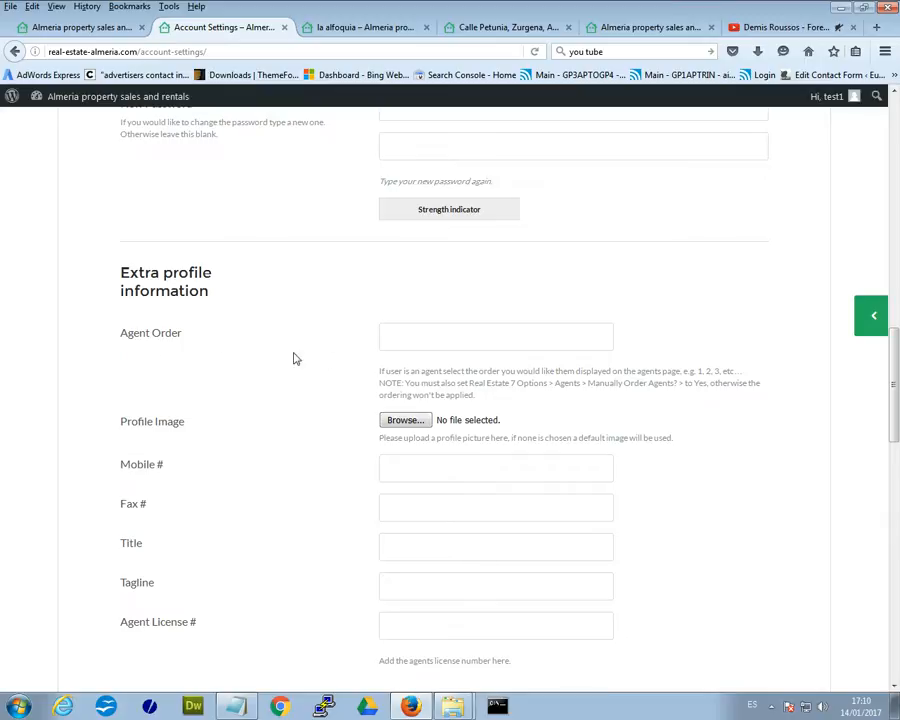
scroll(339, 428, "up", 13)
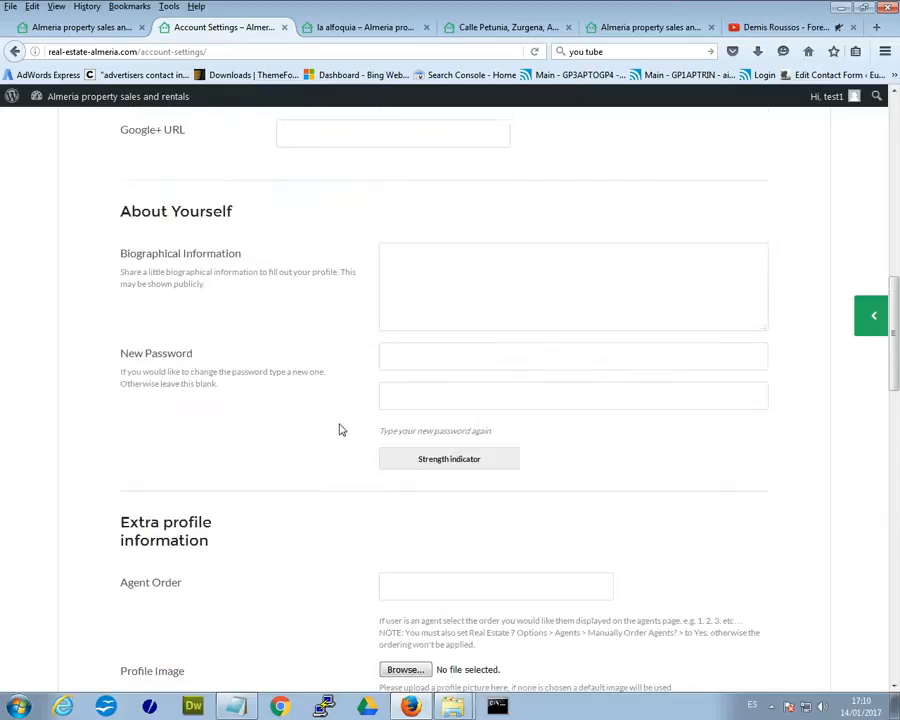
scroll(339, 428, "up", 4)
scroll(340, 430, "down", 17)
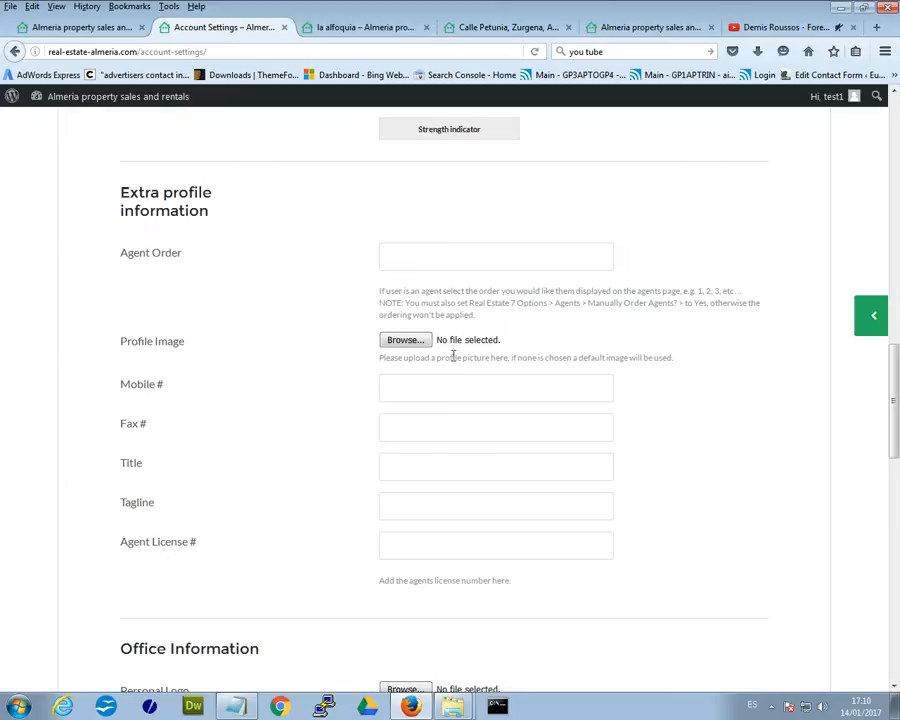
left_click(505, 29)
scroll(261, 446, "down", 15)
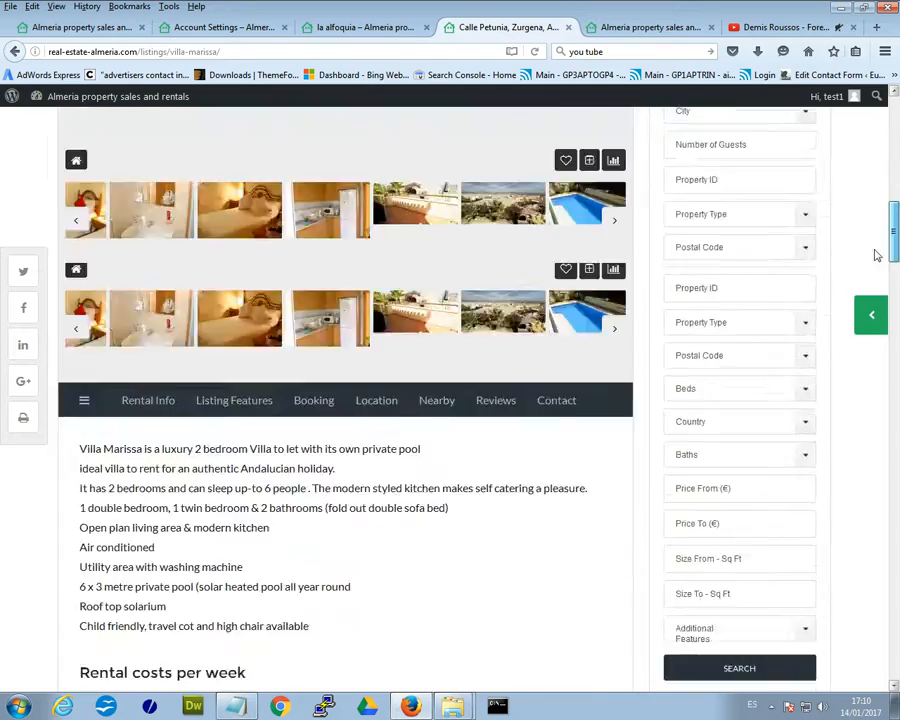
left_click_drag(876, 255, 865, 492)
scroll(865, 492, "down", 14)
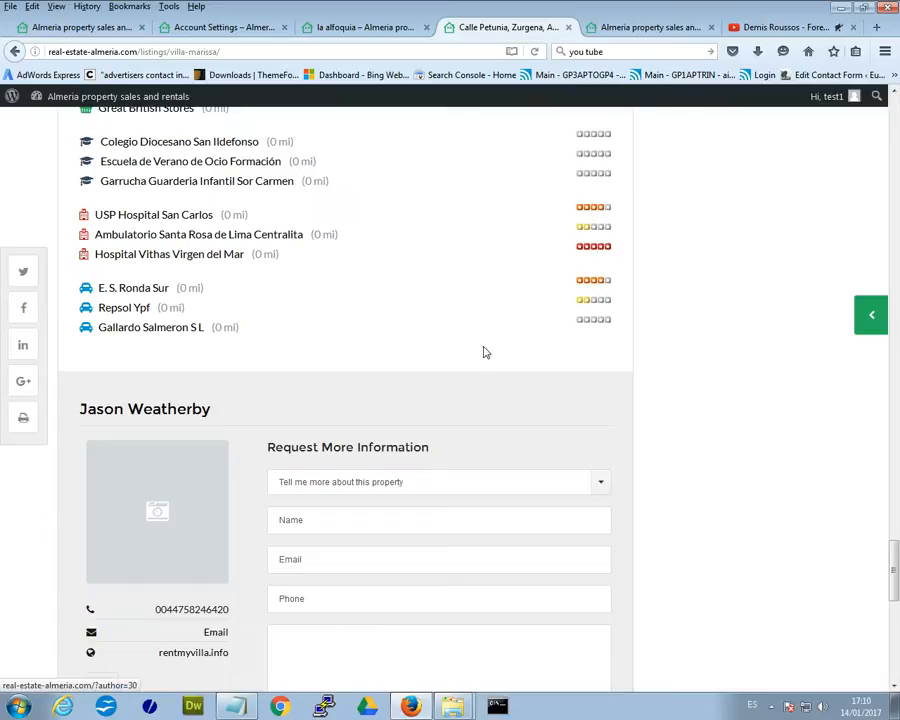
left_click(365, 36)
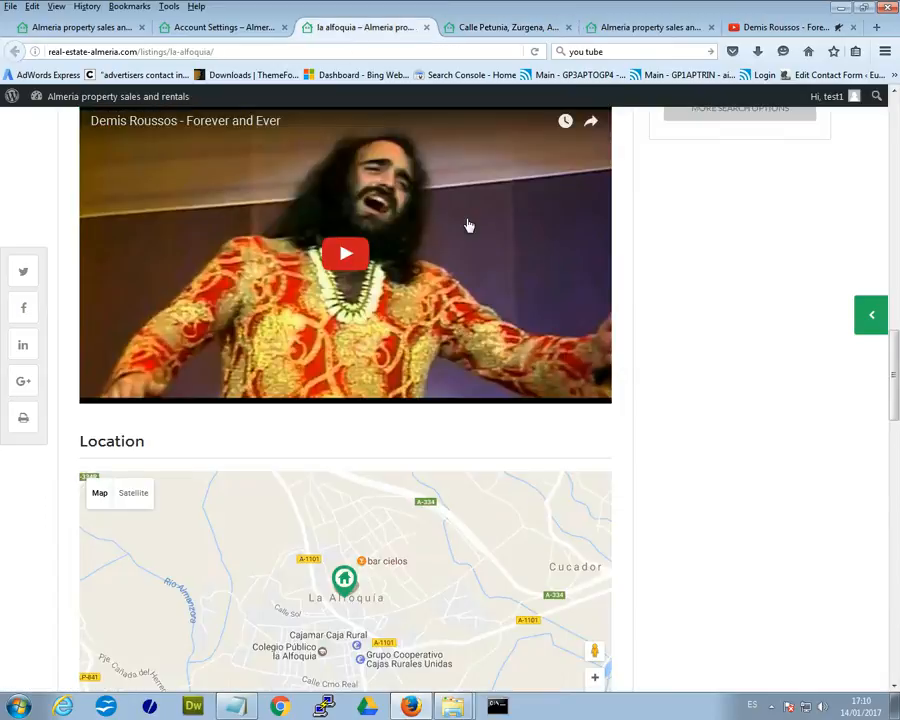
left_click_drag(893, 375, 886, 562)
left_click(220, 27)
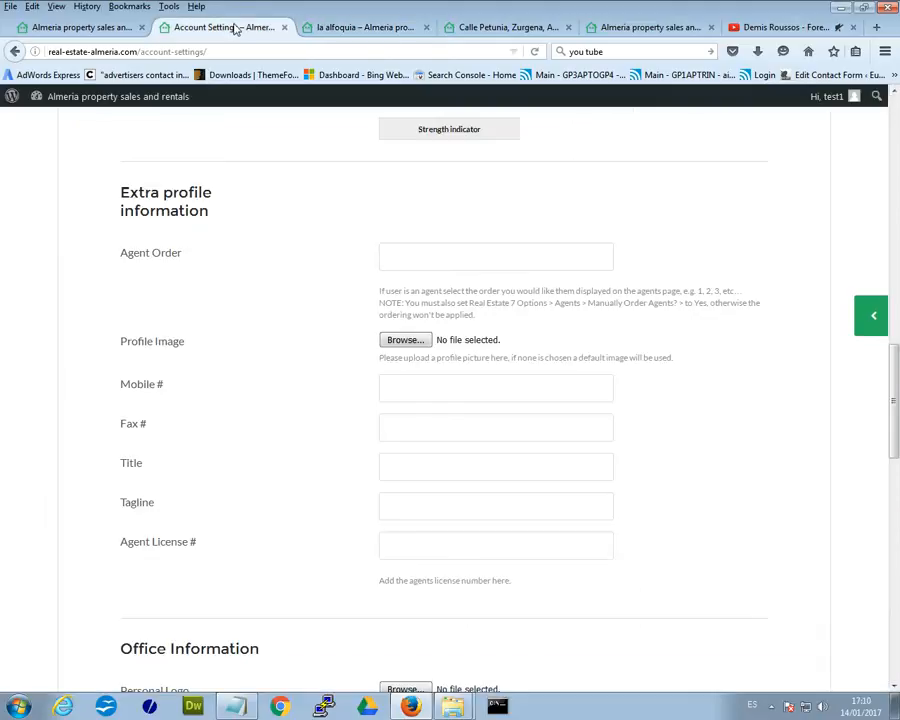
mouse_move(854, 98)
scroll(685, 325, "up", 15)
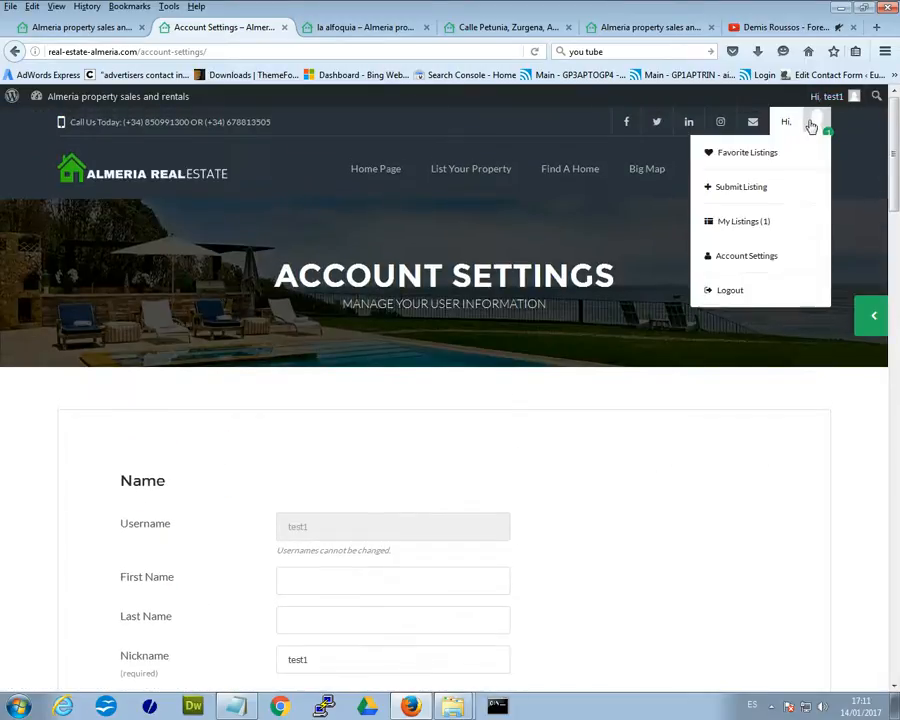
left_click_drag(897, 229, 886, 108)
scroll(558, 308, "down", 1)
scroll(558, 308, "down", 10)
scroll(313, 280, "up", 1)
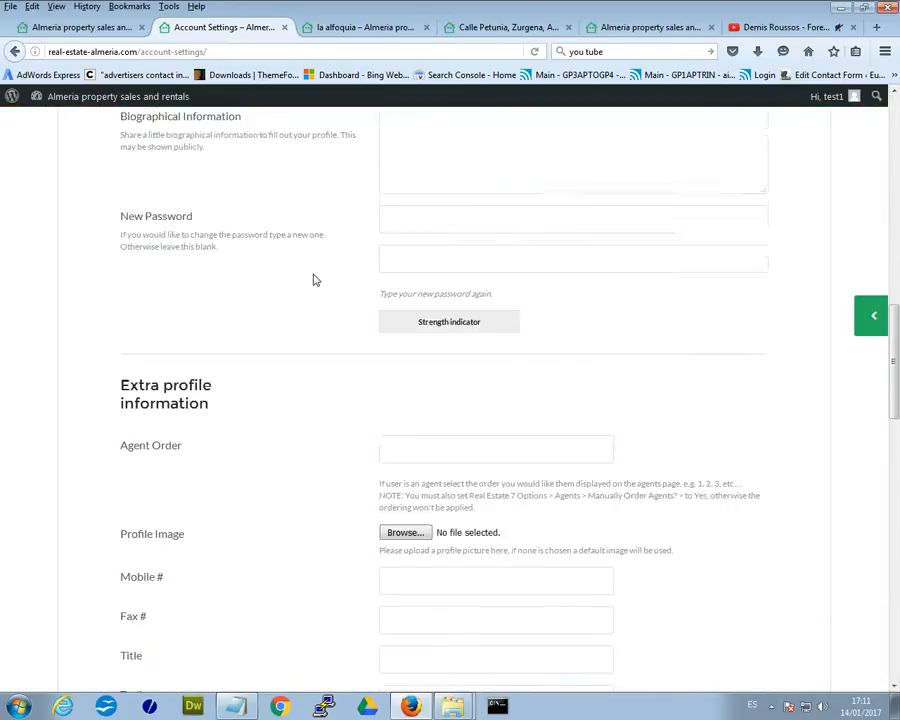
scroll(313, 280, "up", 2)
scroll(280, 287, "down", 10)
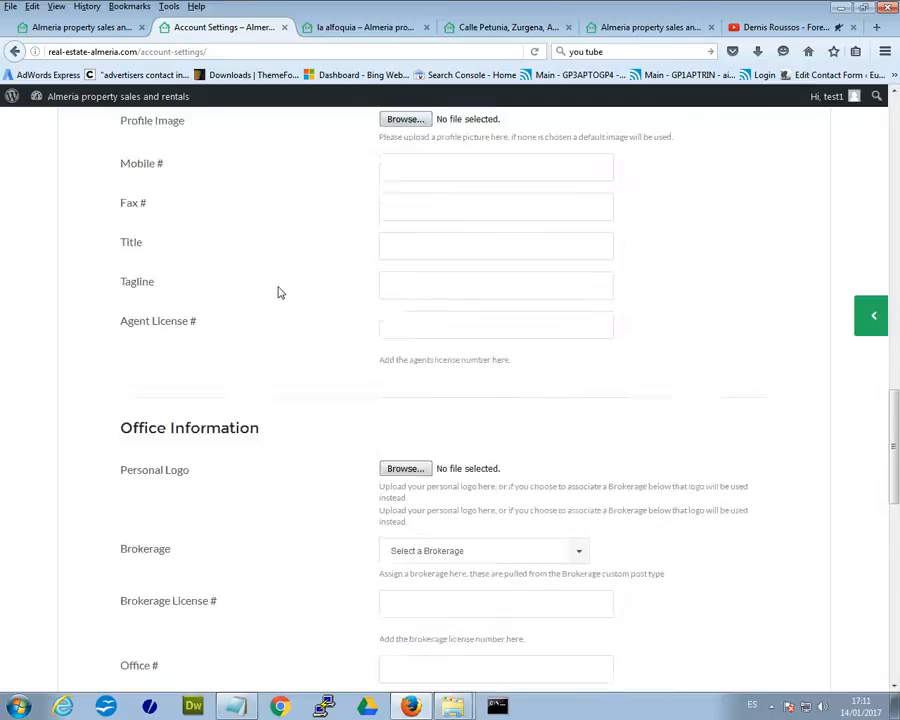
scroll(280, 293, "down", 4)
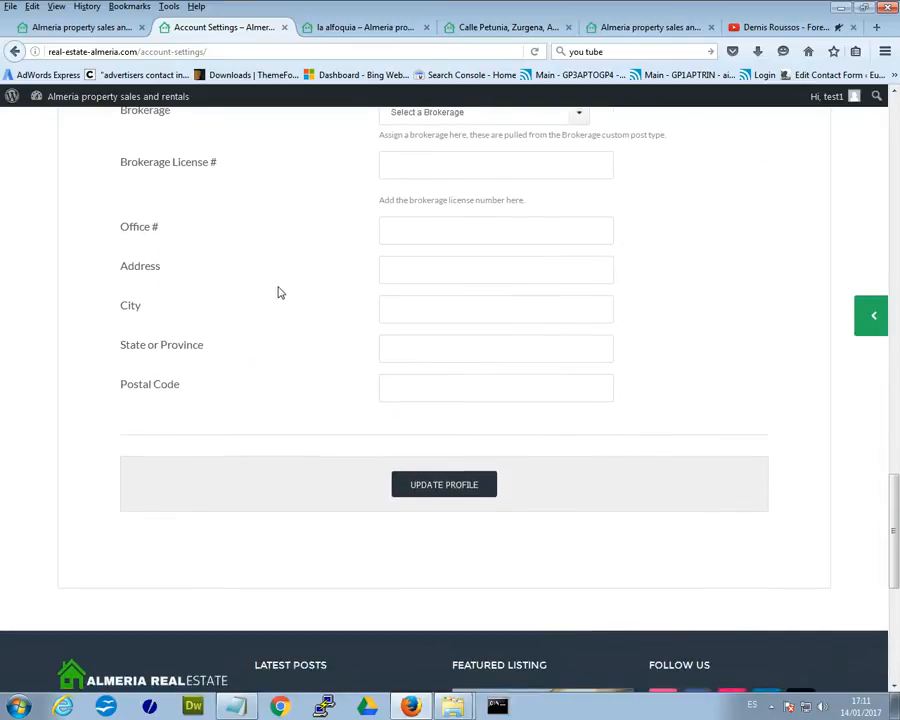
scroll(280, 293, "up", 12)
scroll(280, 292, "up", 2)
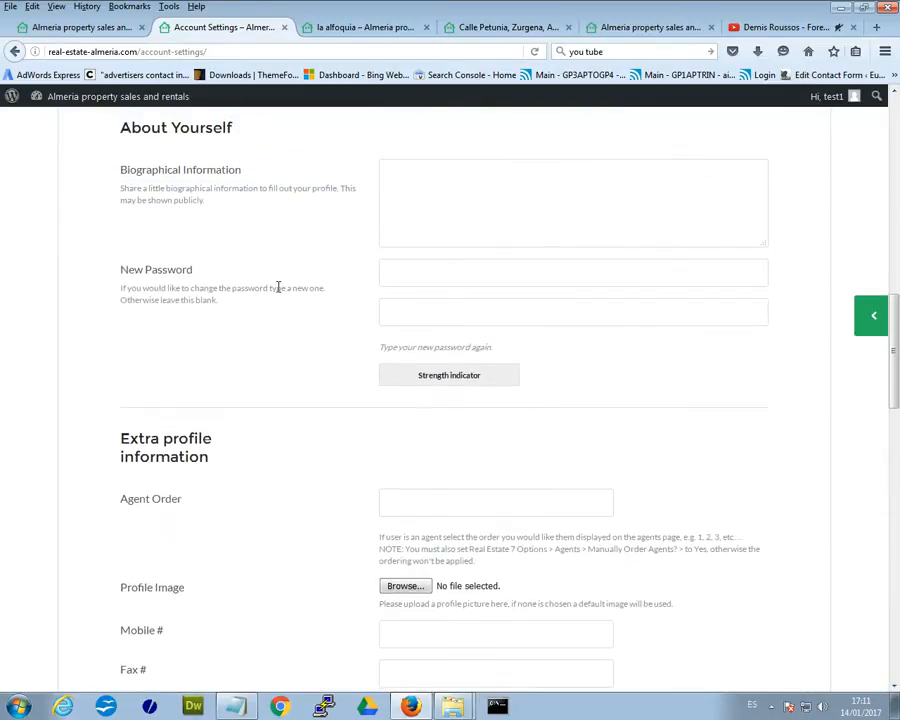
scroll(278, 287, "up", 4)
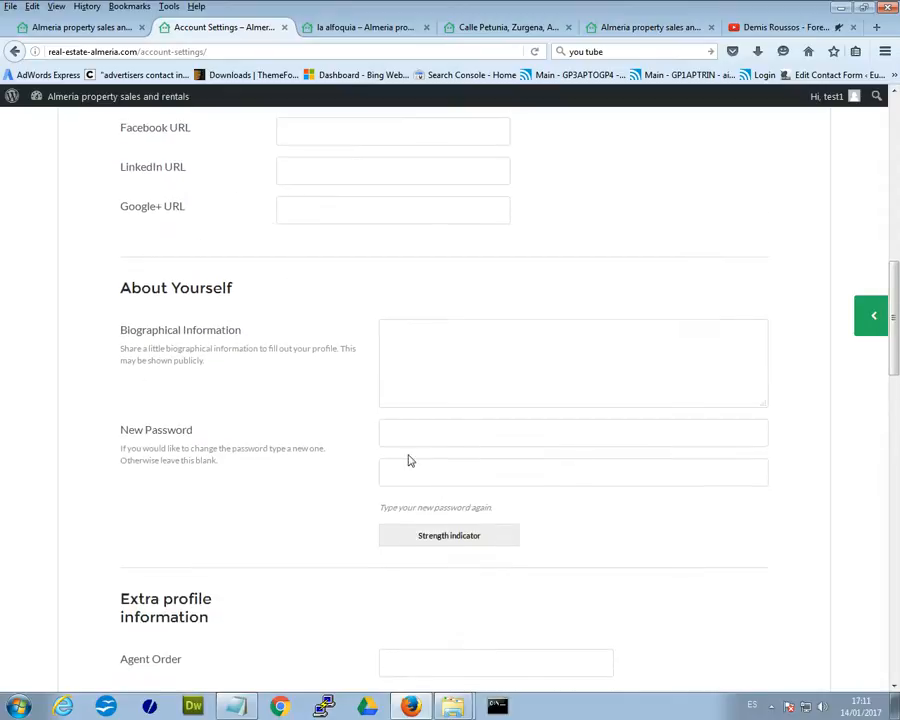
left_click(488, 443)
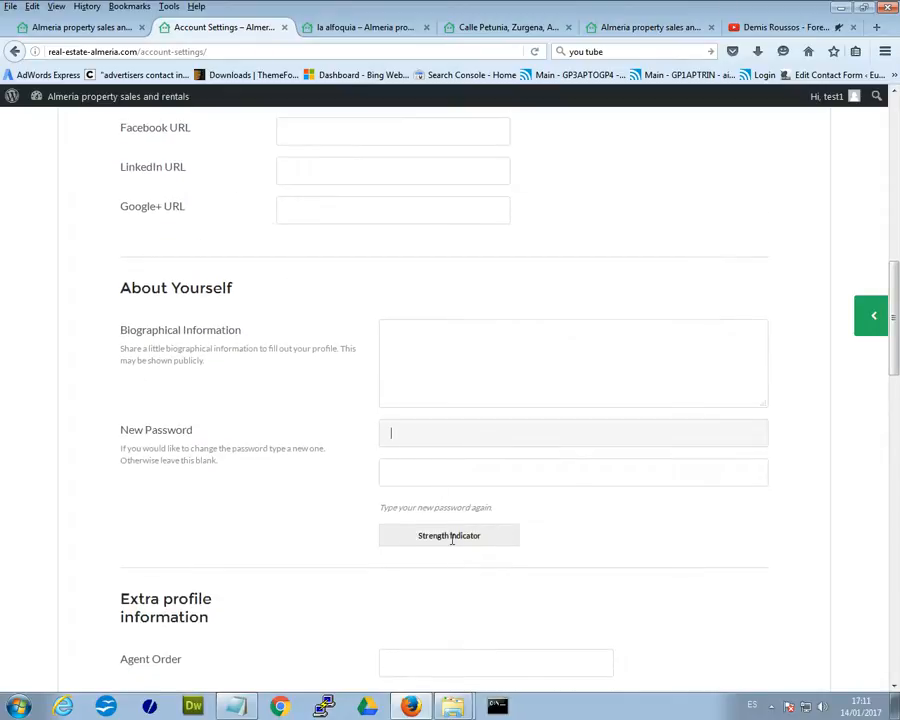
left_click_drag(893, 320, 897, 120)
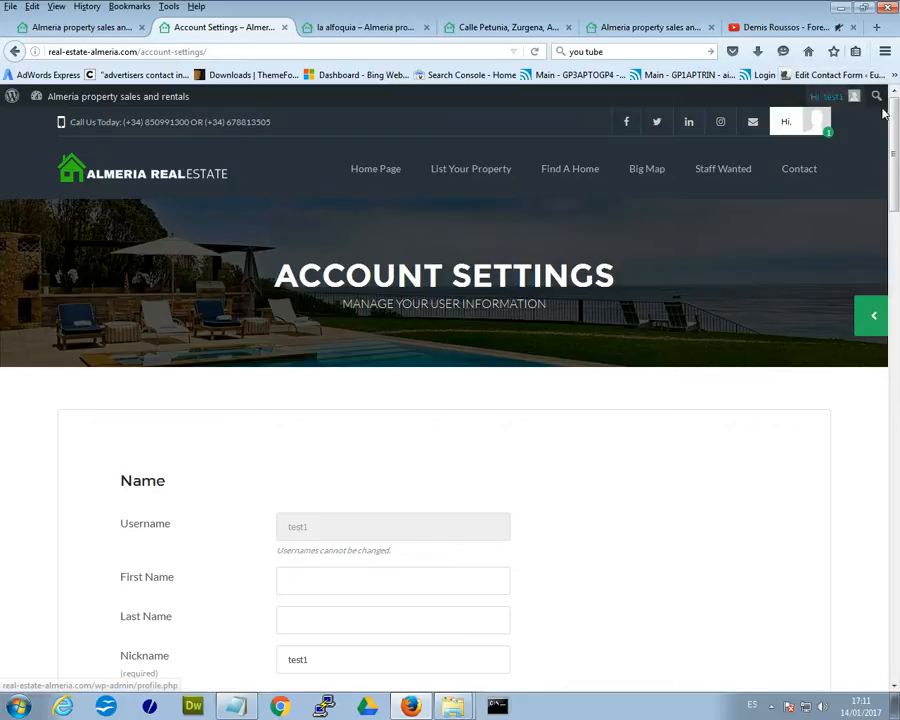
Open Favorite Listings from the account menu, showing an empty favorites list.
mouse_move(793, 140)
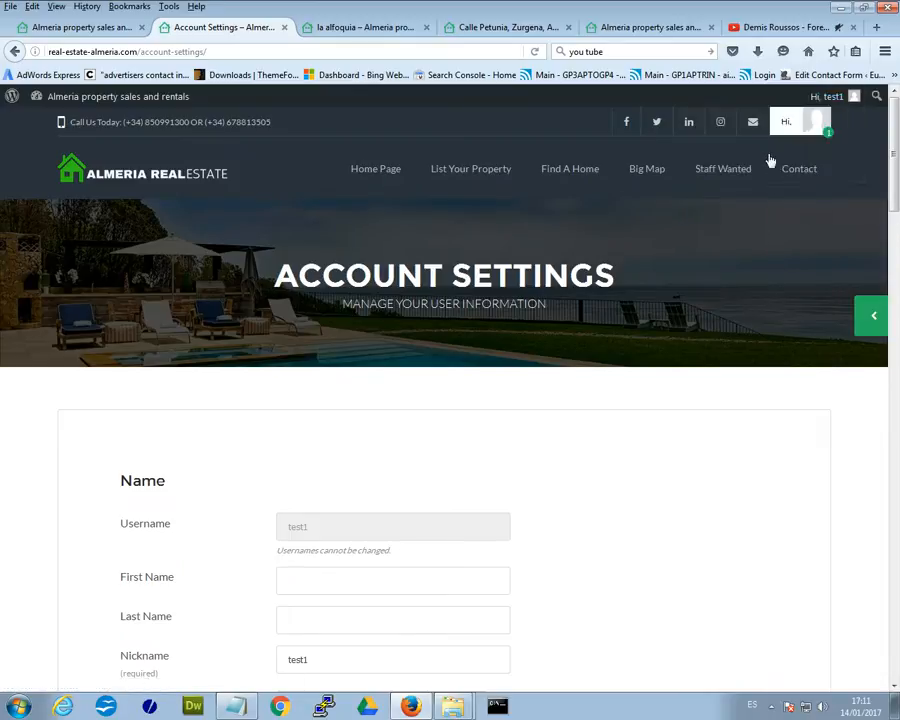
left_click(759, 158)
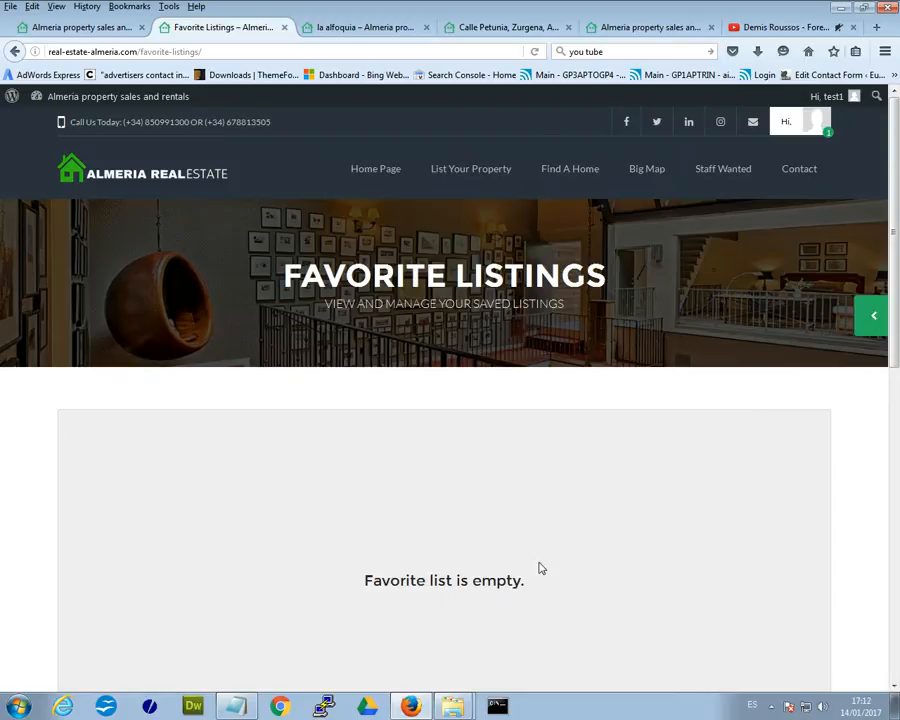
mouse_move(845, 96)
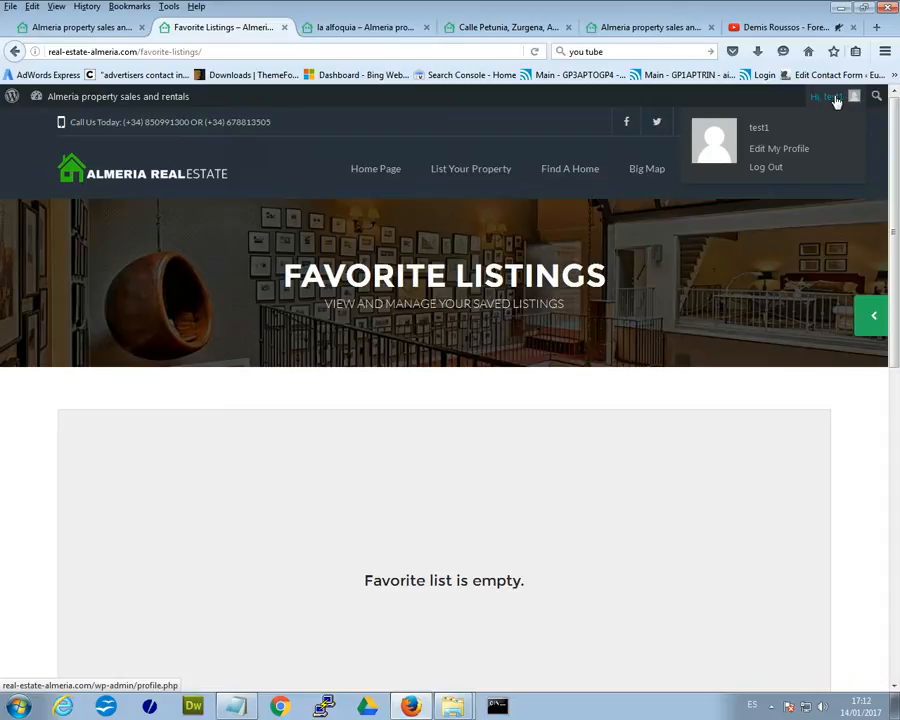
Go to Edit My Profile and review the Profile page, where first and last name are still blank.
left_click(837, 101)
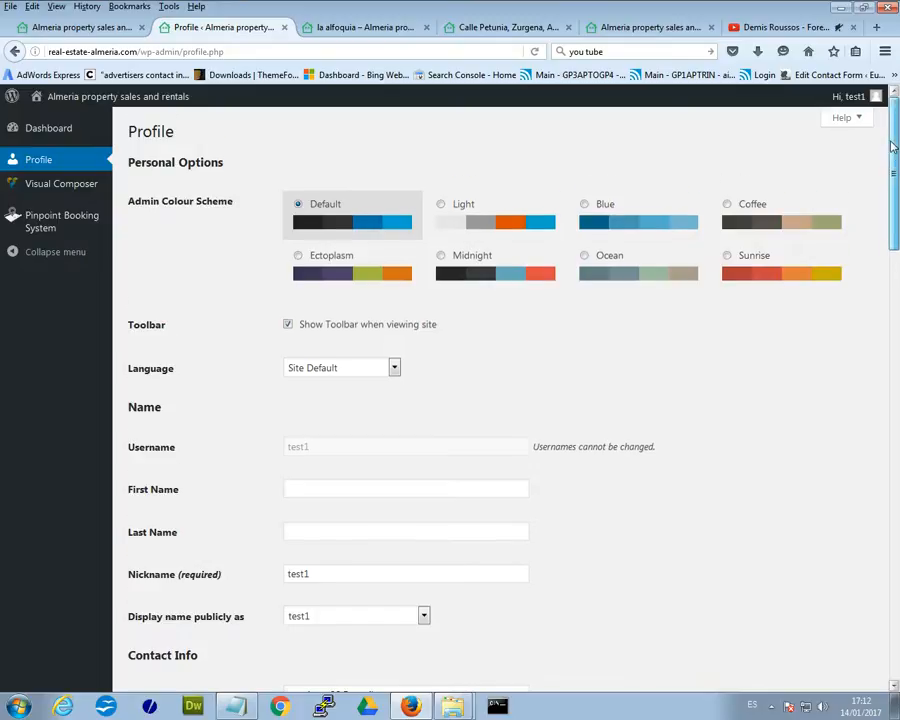
scroll(893, 180, "down", 3)
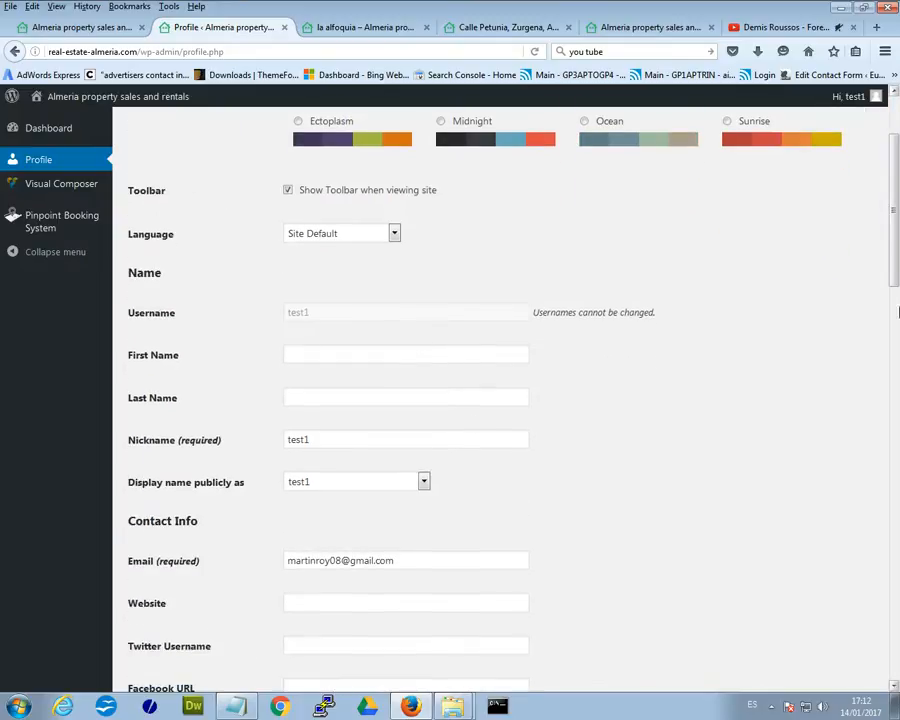
left_click_drag(890, 177, 864, 132)
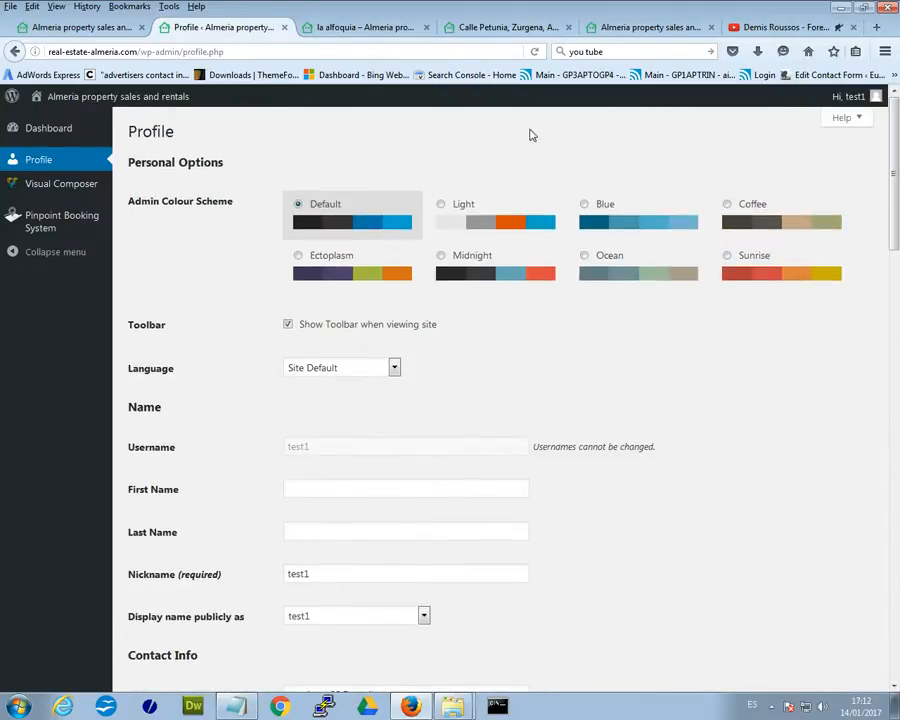
mouse_move(30, 227)
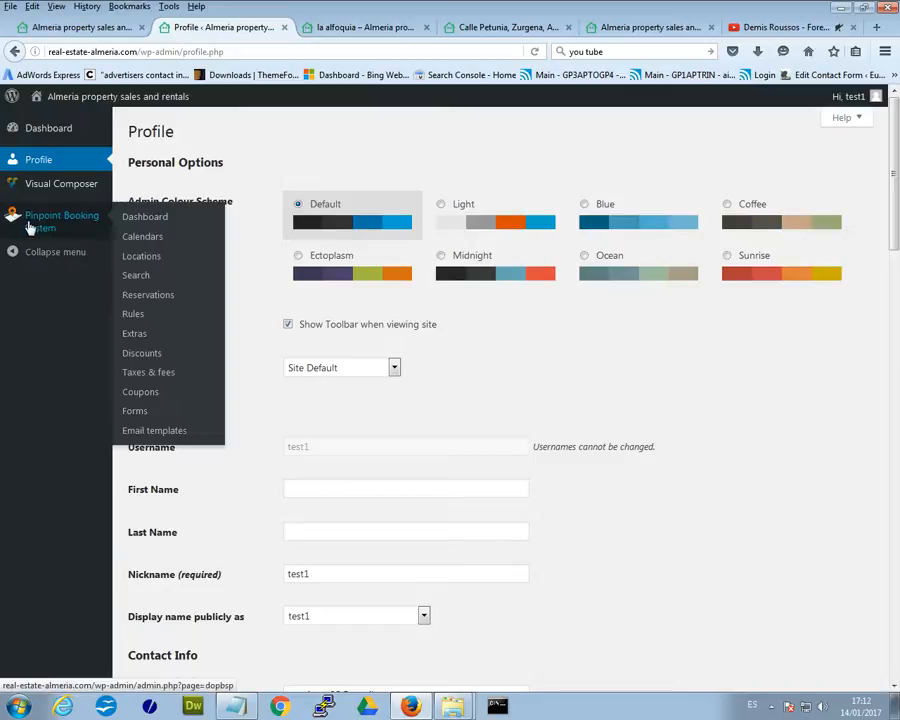
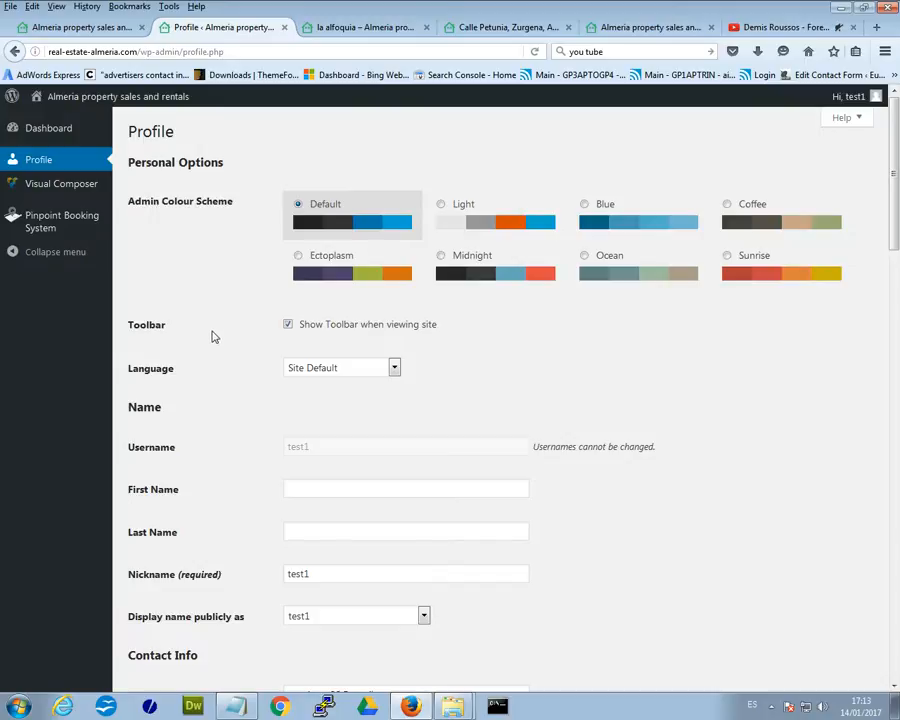
Switch to the WordPress Dashboard, showing two recently published posts under Activity, and view the account menu.
scroll(212, 336, "down", 3)
scroll(548, 460, "up", 3)
left_click(44, 136)
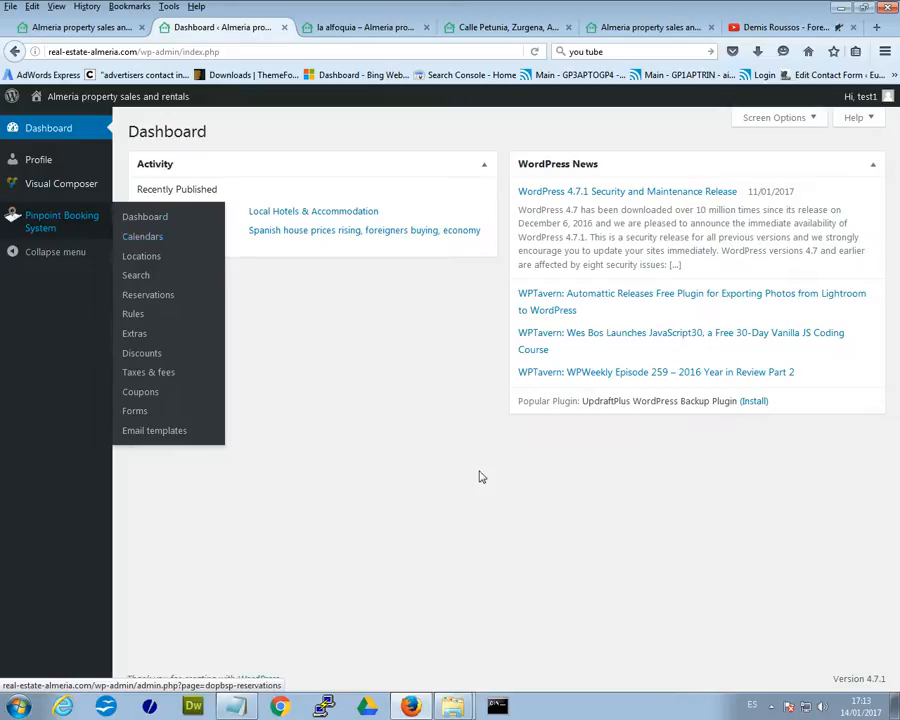
mouse_move(868, 98)
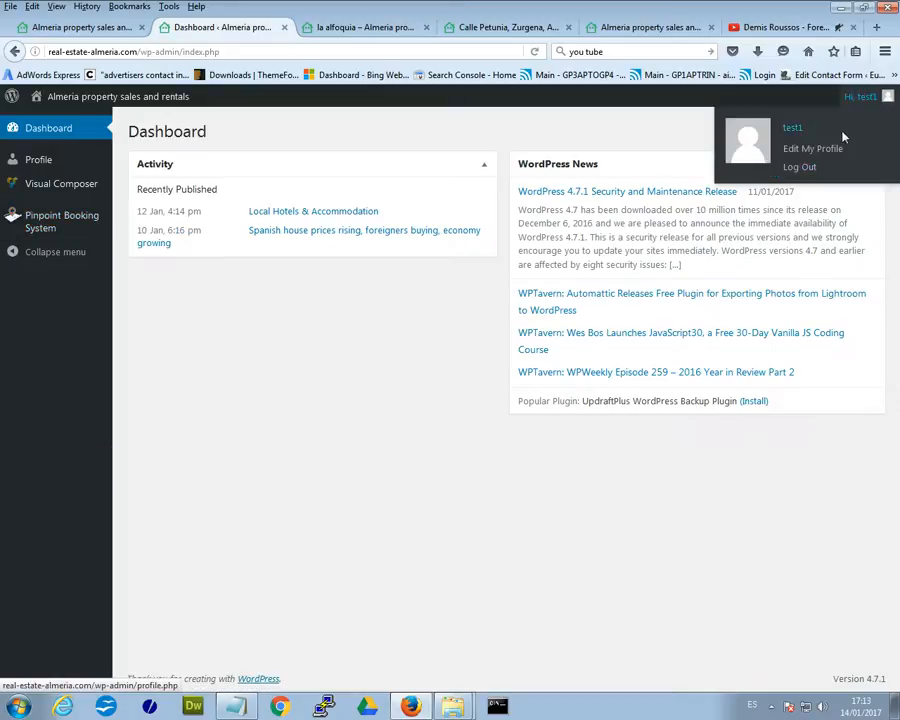
Visit the public Almeria Real Estate homepage and scroll through its hero banner, featured listings and footer.
left_click(60, 98)
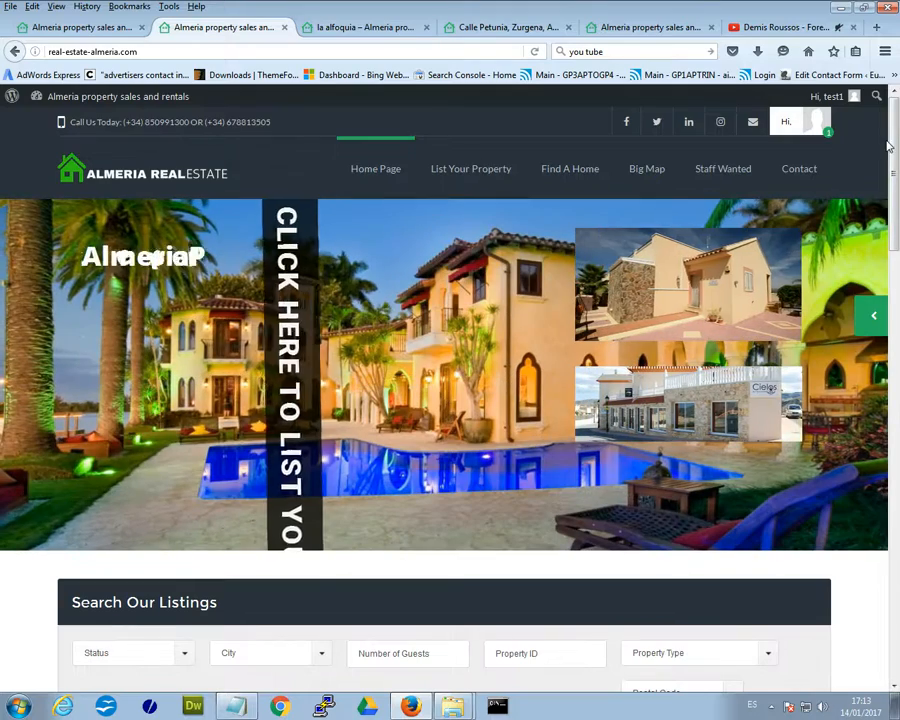
scroll(893, 265, "down", 5)
left_click_drag(893, 265, 897, 120)
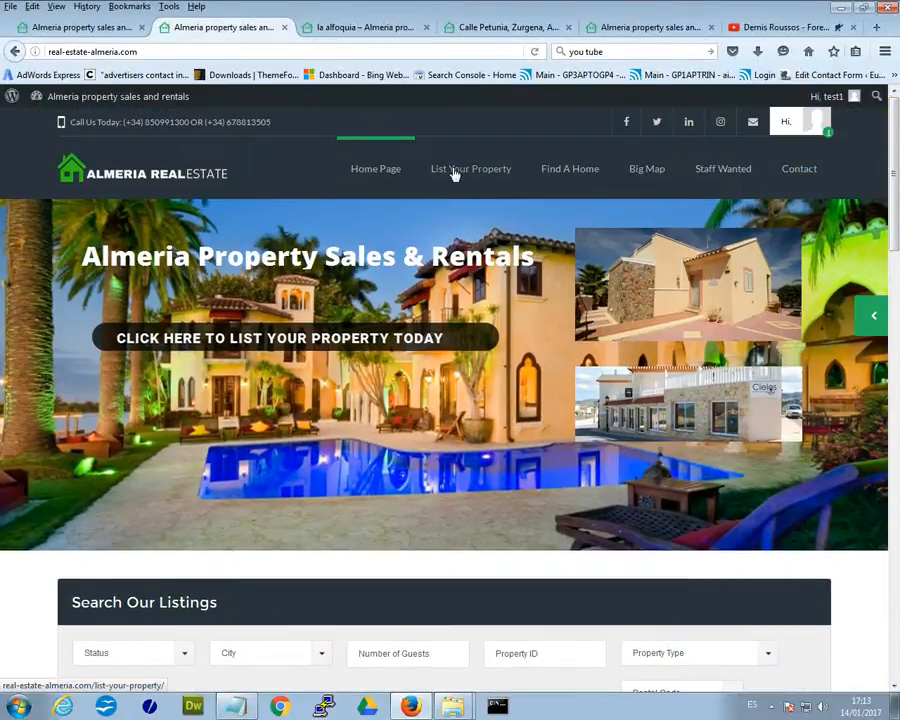
mouse_move(897, 122)
left_mouse_down()
mouse_move(897, 201)
mouse_move(897, 117)
left_mouse_up()
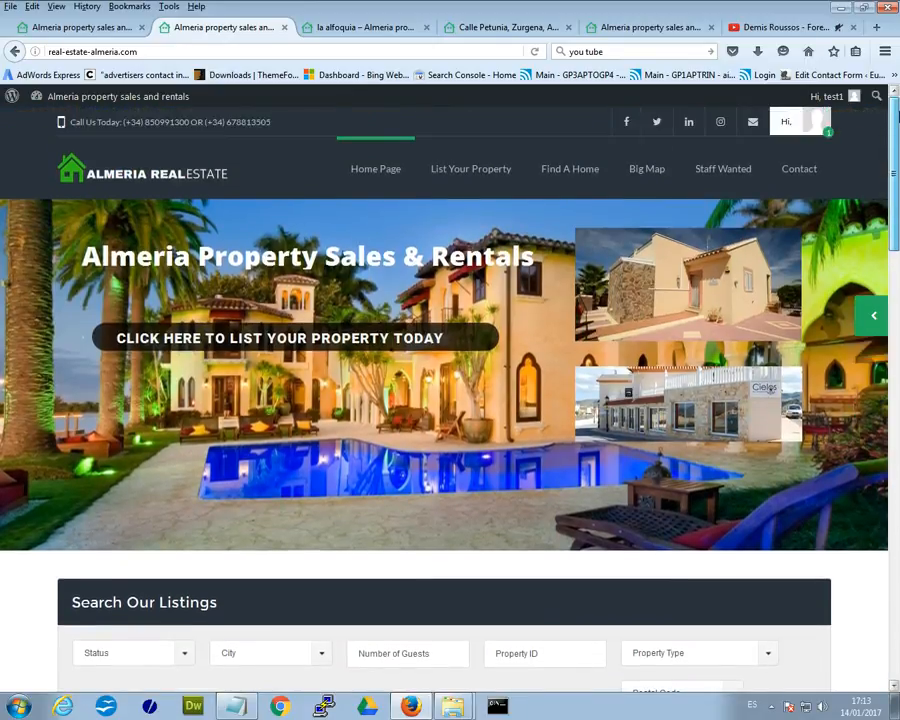